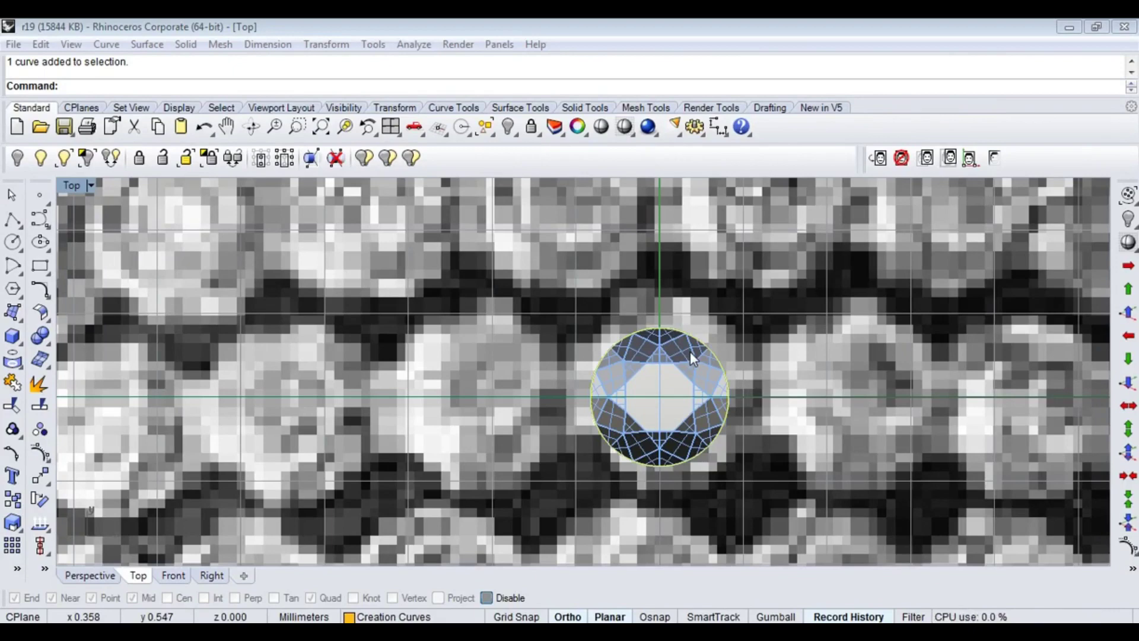
- Offset the girdle circle 0.6 outward around the gem
scroll(712, 376, "up", 3)
scroll(729, 376, "up", 3)
type("Offset")
key("Return")
type(".6")
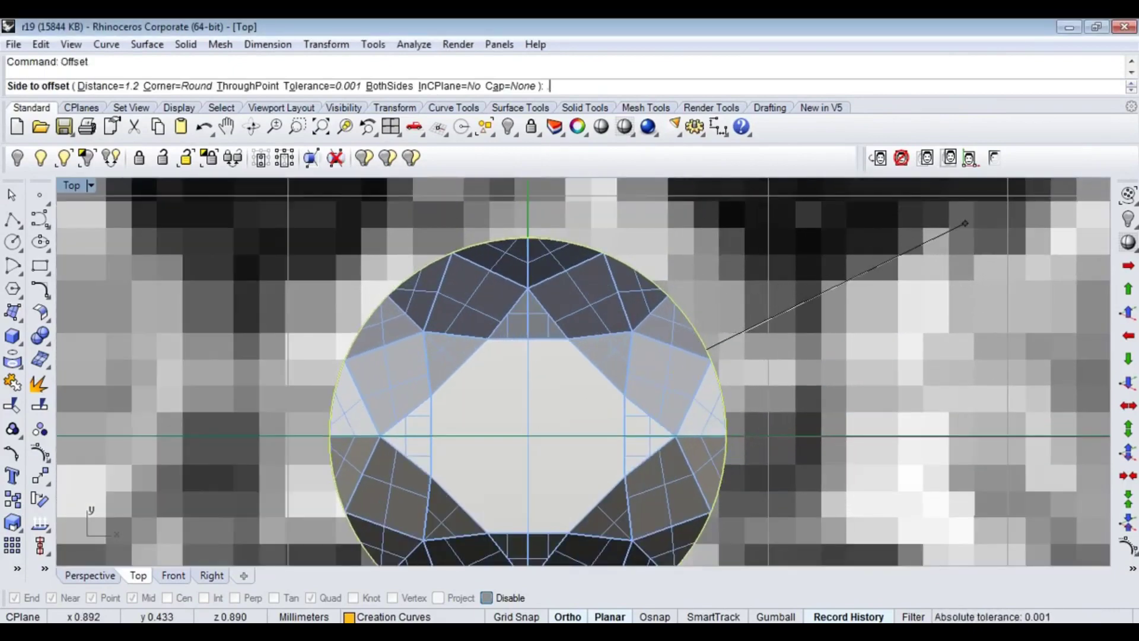
key("Return")
type(".5")
key("Return")
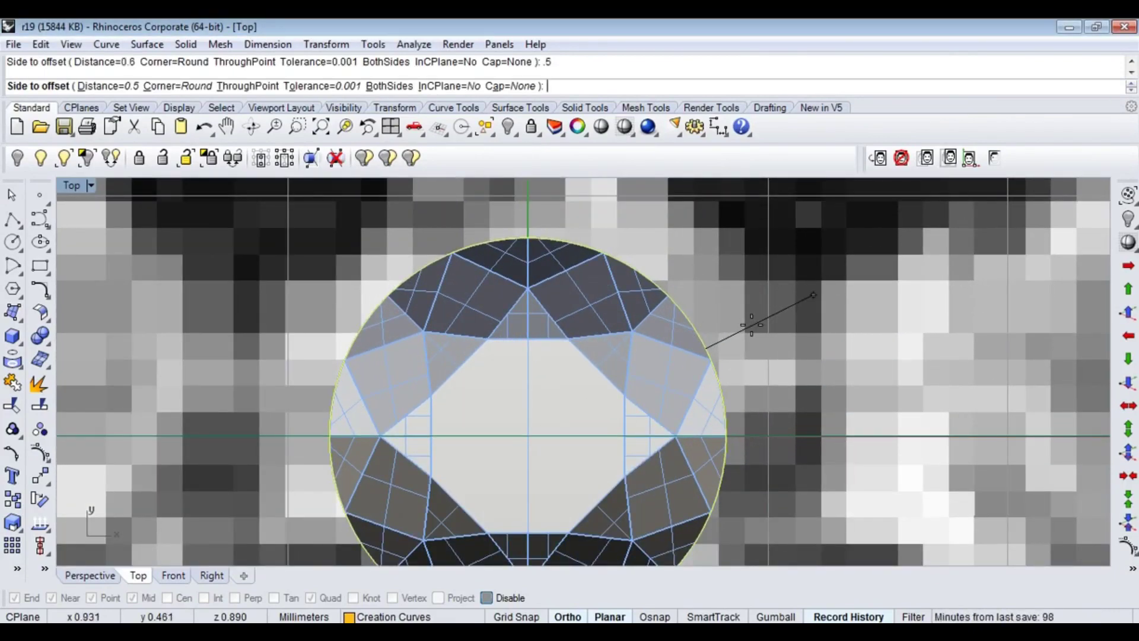
type(".6")
key("Return")
left_click(765, 286)
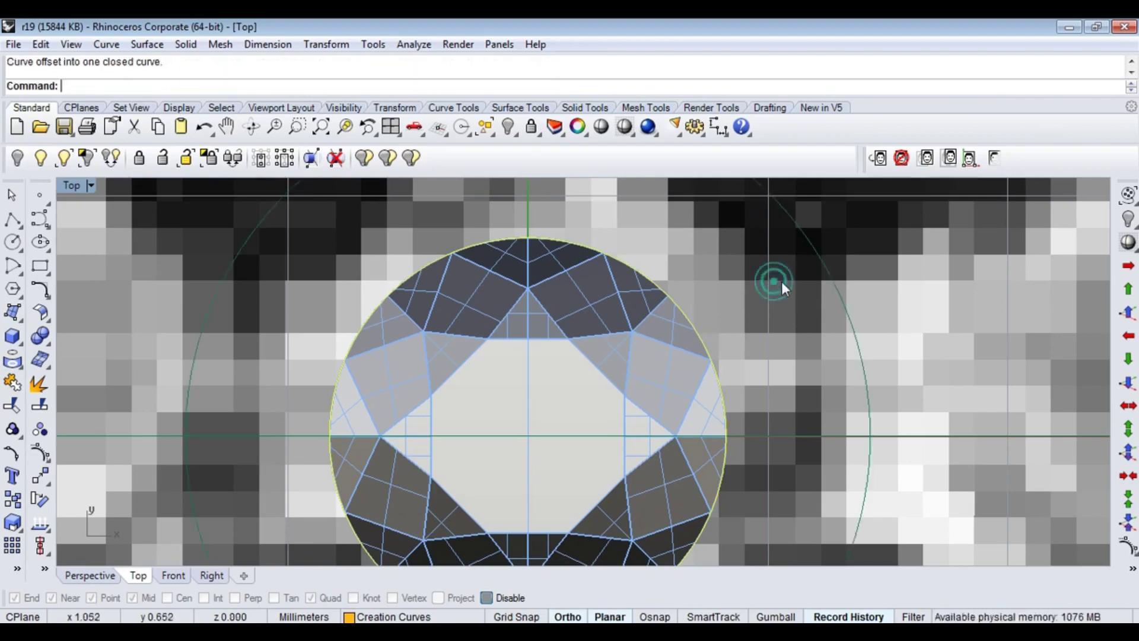
- Switch to the full-size Perspective view and orbit in on the gem
scroll(766, 296, "down", 5)
scroll(801, 356, "up", 3)
scroll(771, 362, "up", 2)
right_click_drag(705, 327, 737, 313)
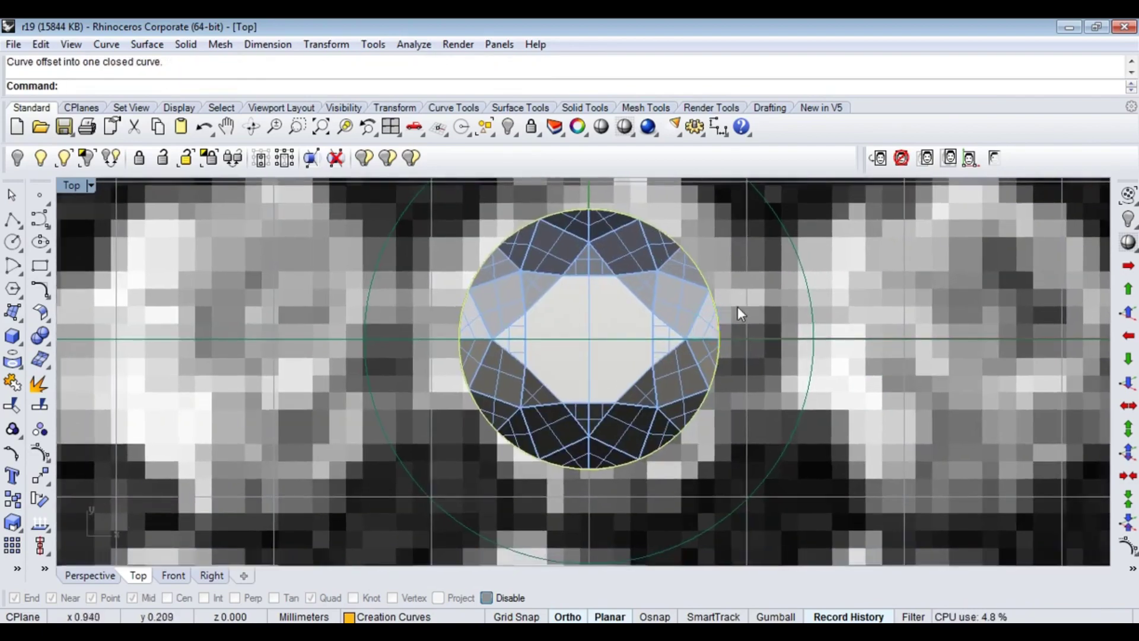
key("ctrl+F4")
right_click_drag(738, 389, 746, 389)
left_click(746, 268)
left_click(1123, 390)
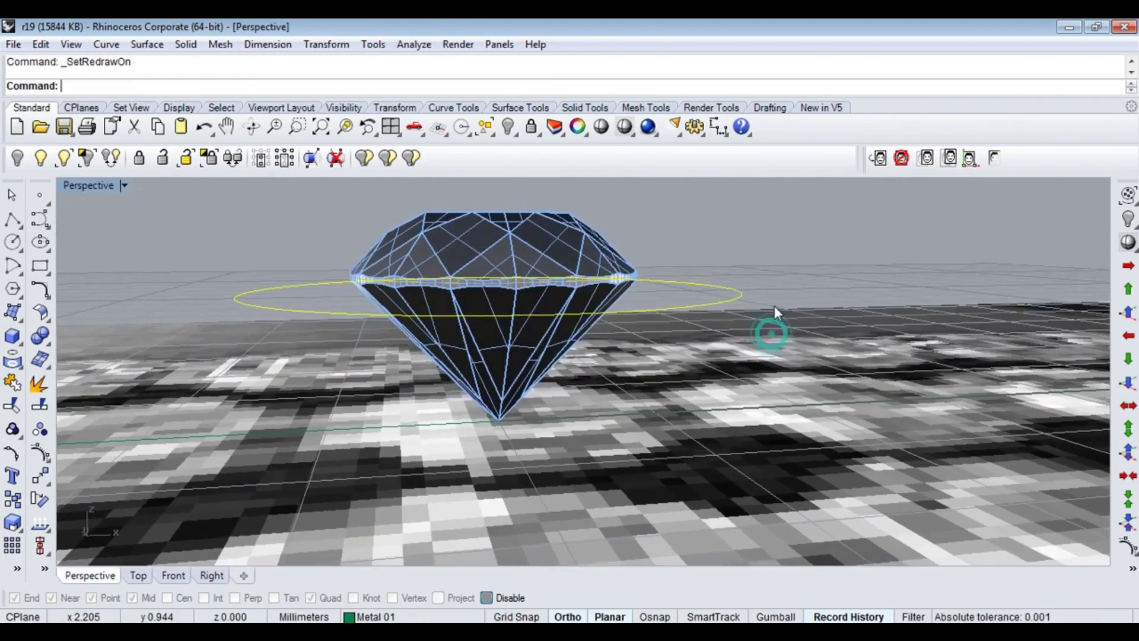
left_click(770, 330)
right_click_drag(771, 261, 773, 396)
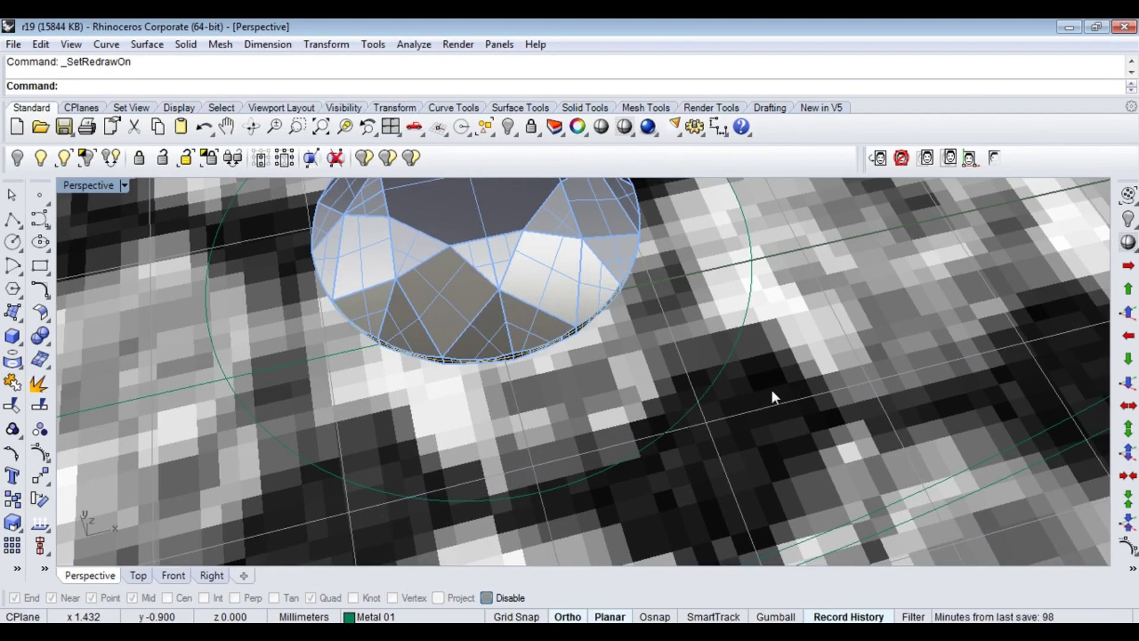
scroll(708, 355, "down", 5)
scroll(500, 351, "up", 3)
- Lower the gem by 1 unit and paste a copy of the circle onto its girdle
left_click(500, 352)
scroll(501, 351, "up", 3)
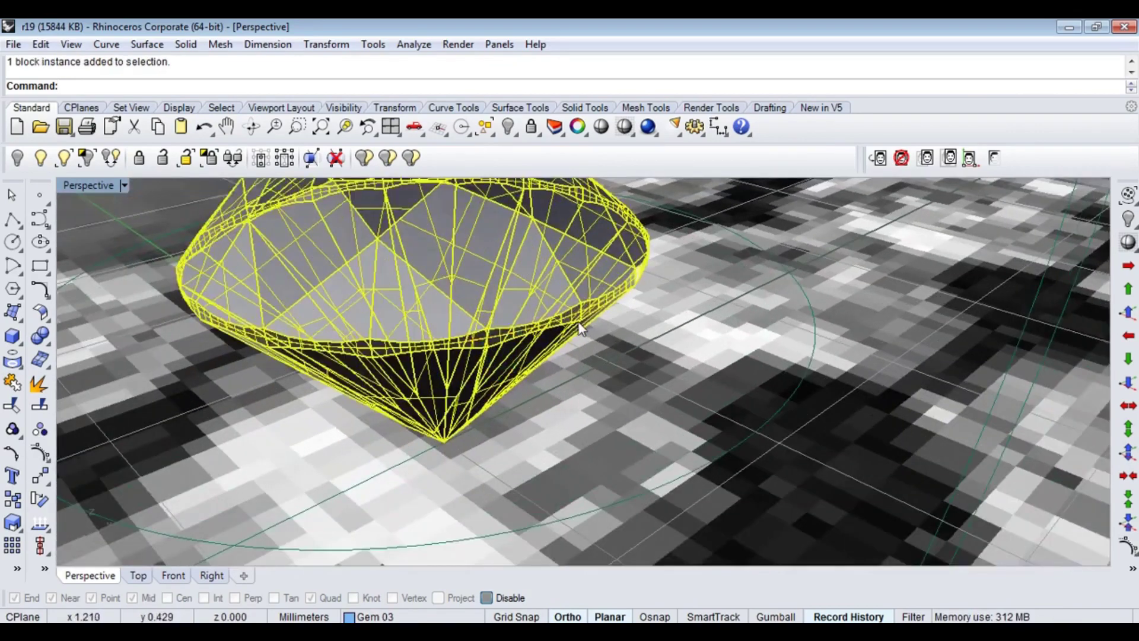
left_click(596, 333)
left_click(647, 356)
left_click(1127, 380)
mouse_move(923, 411)
right_mouse_down()
mouse_move(618, 304)
mouse_move(753, 407)
mouse_move(672, 409)
right_mouse_up()
key("ctrl+v")
key("Return")
- Offset the girdle circle inward toward the centre in Top view
key("Escape")
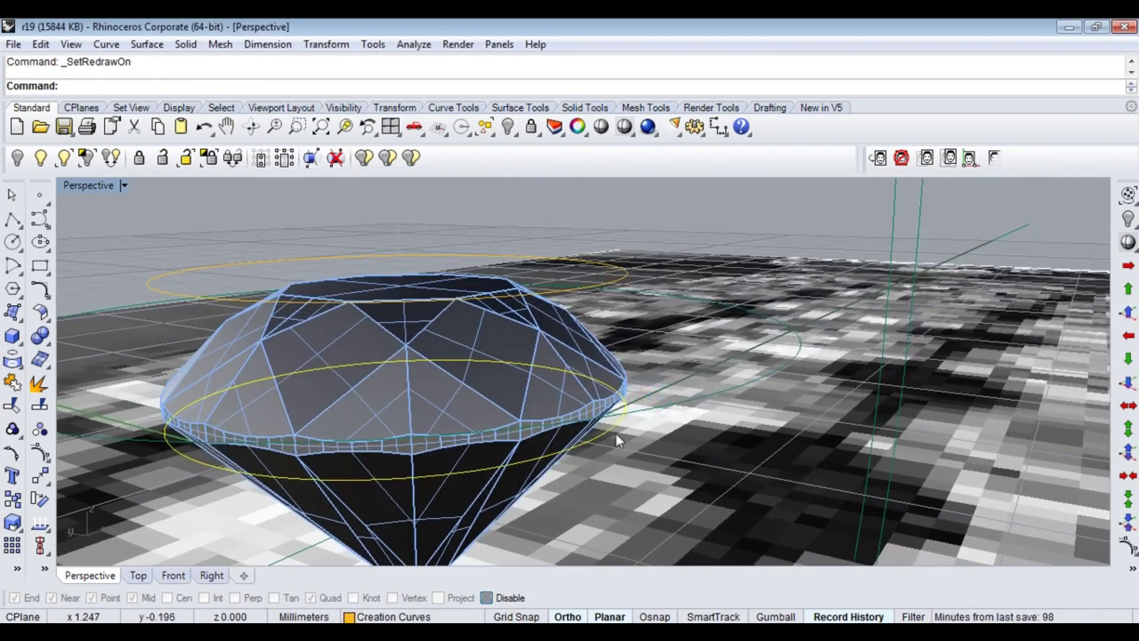
key("ctrl+F1")
type("offset")
key("Return")
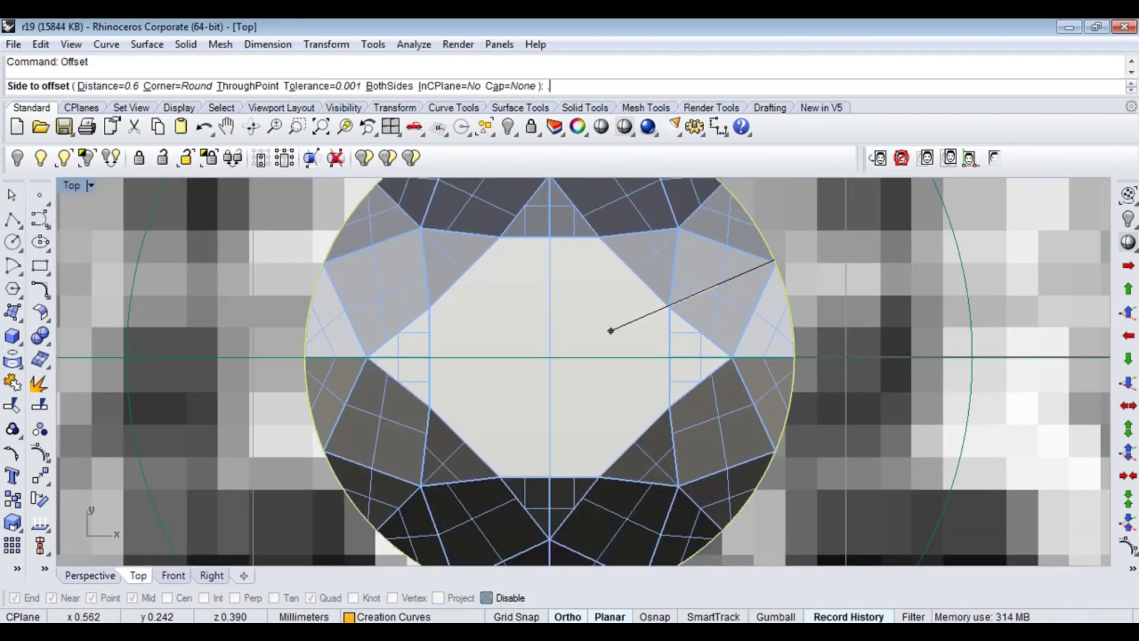
left_click(718, 280)
- Hide the gem so only the circles remain visible
key("ctrl+h")
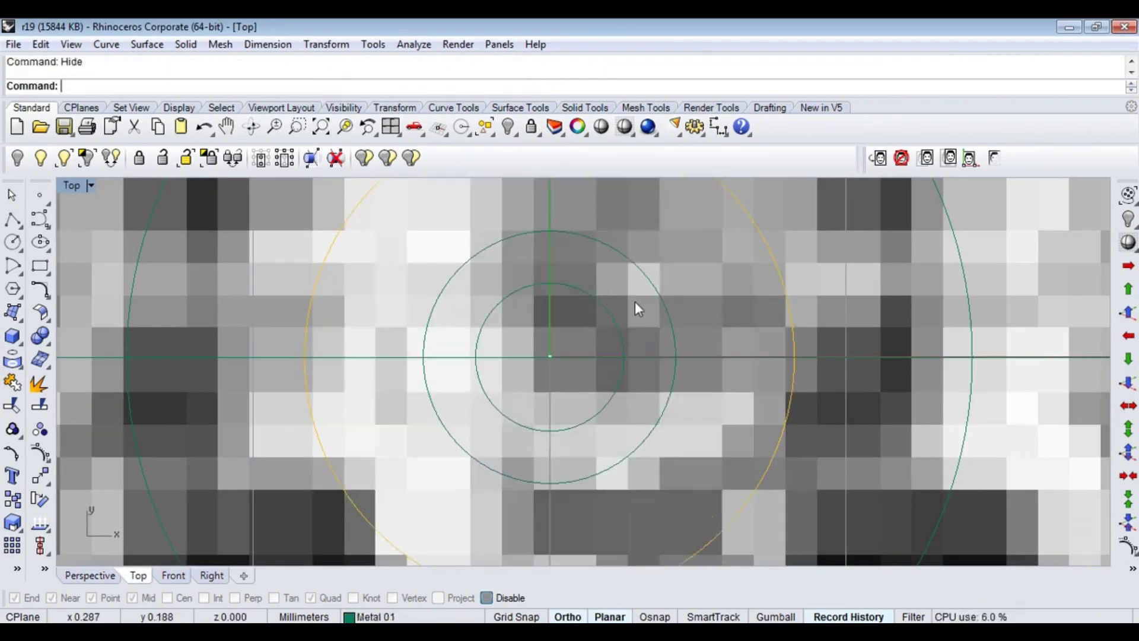
key("ctrl+F4")
mouse_move(610, 381)
right_mouse_down()
mouse_move(530, 392)
mouse_move(530, 423)
right_mouse_up()
key("ctrl+z")
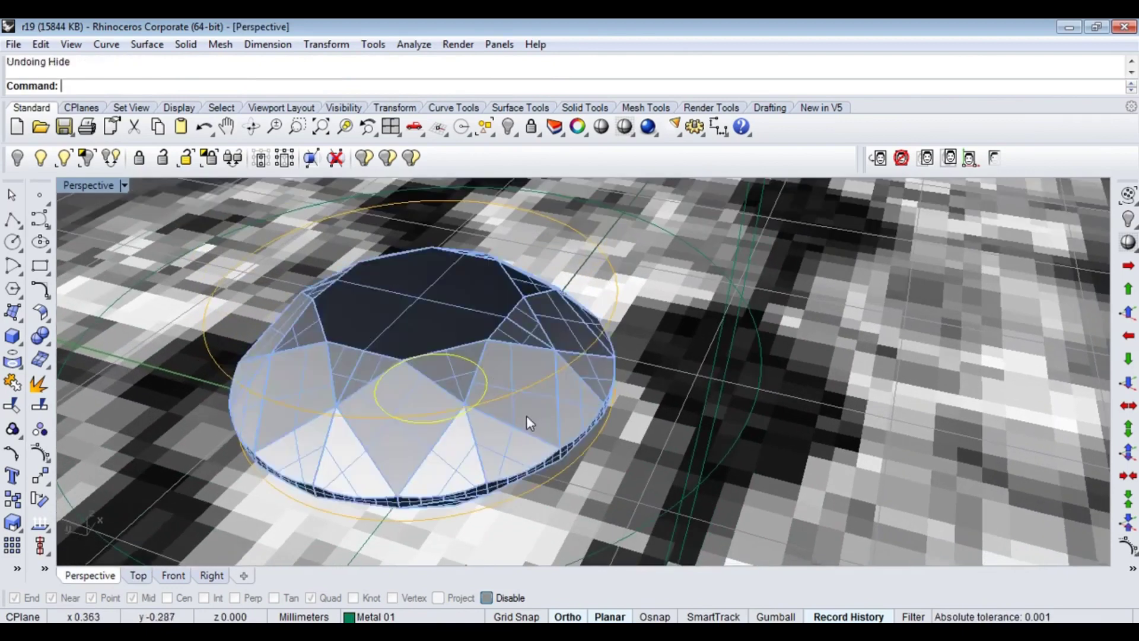
left_click(506, 333)
key("ctrl+h")
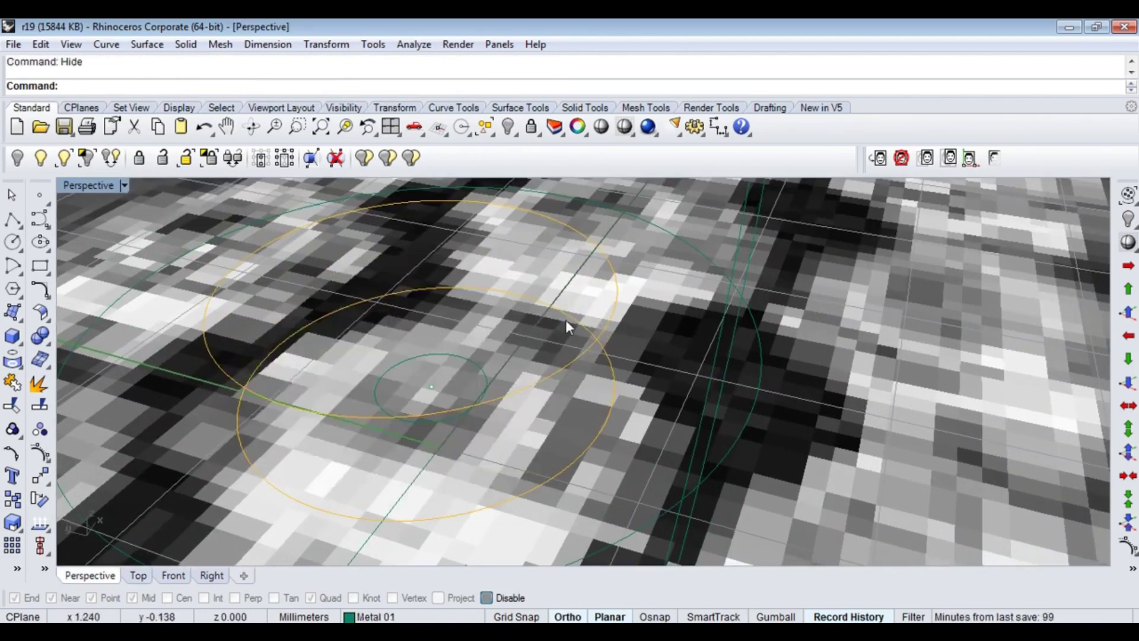
- Create another offset circle and paste a copy of it above the original
key("ctrl+F1")
type("offset")
key("Return")
left_click(676, 290)
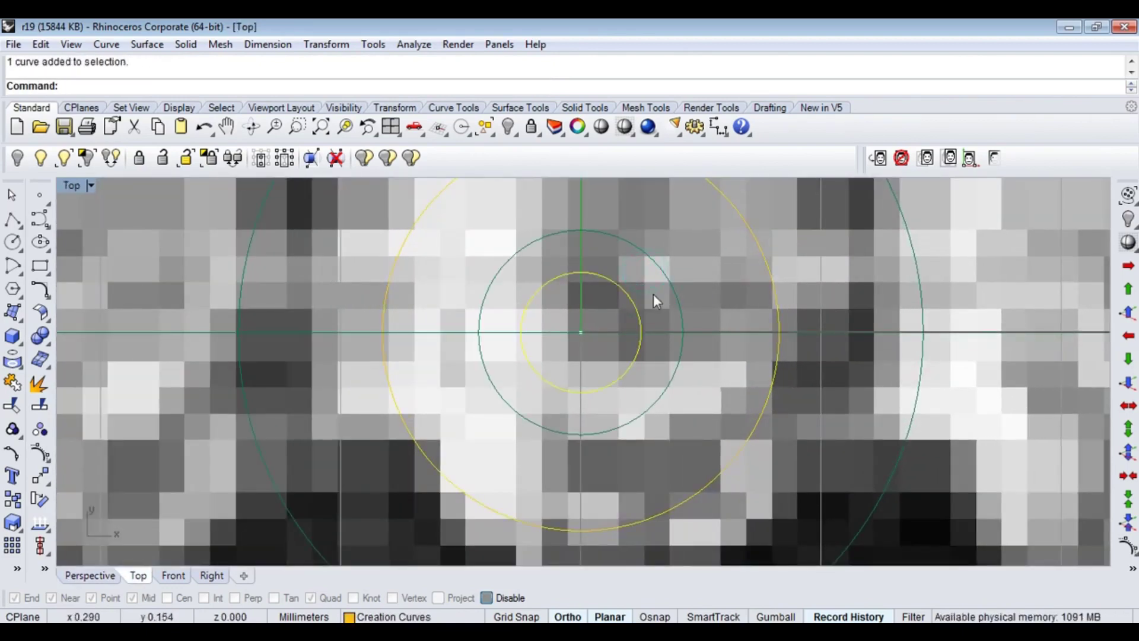
key("ctrl+F4")
mouse_move(837, 298)
right_mouse_down()
mouse_move(603, 394)
mouse_move(700, 336)
mouse_move(616, 342)
right_mouse_up()
key("ctrl+c")
key("ctrl+v")
key("alt+Page_Up")
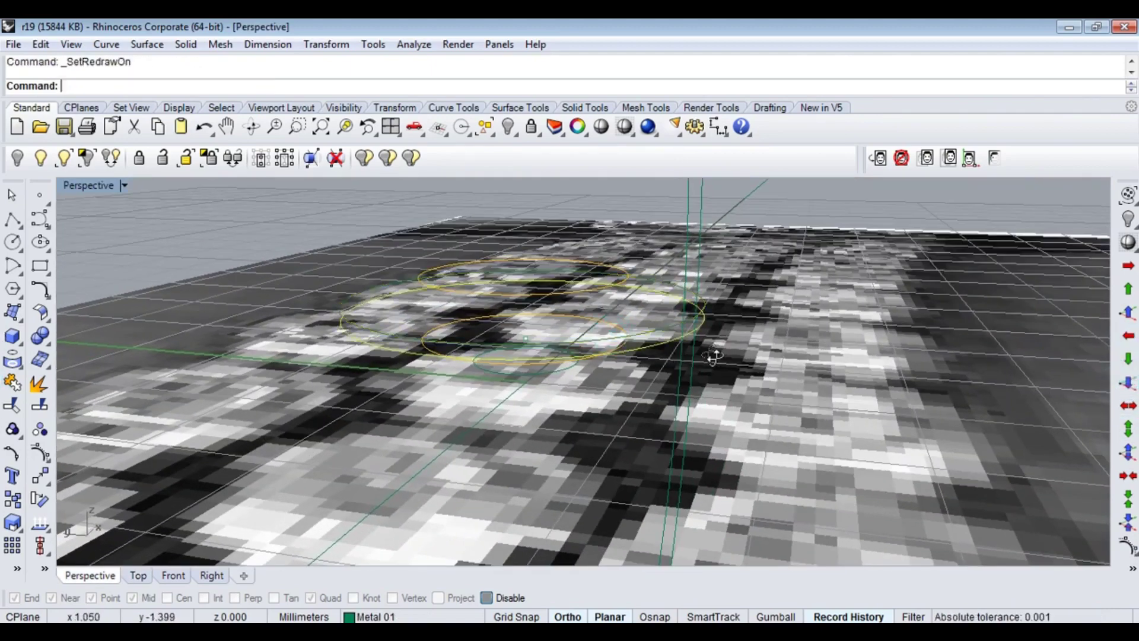
- Offset the raised circle with distance 15 to form the upper bezel circle
mouse_move(681, 376)
right_mouse_down()
mouse_move(599, 439)
mouse_move(633, 452)
mouse_move(619, 425)
right_mouse_up()
scroll(599, 439, "up", 5)
scroll(633, 445, "up", 3)
type("offset")
key("Return")
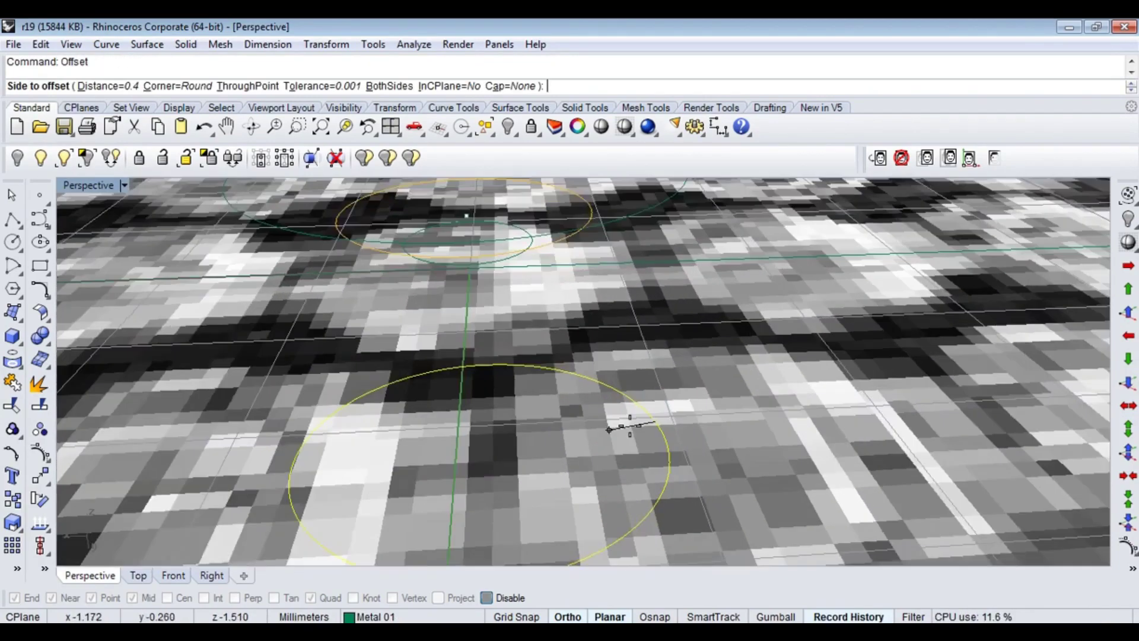
type("15")
key("Return")
left_click(623, 420)
left_click(673, 409)
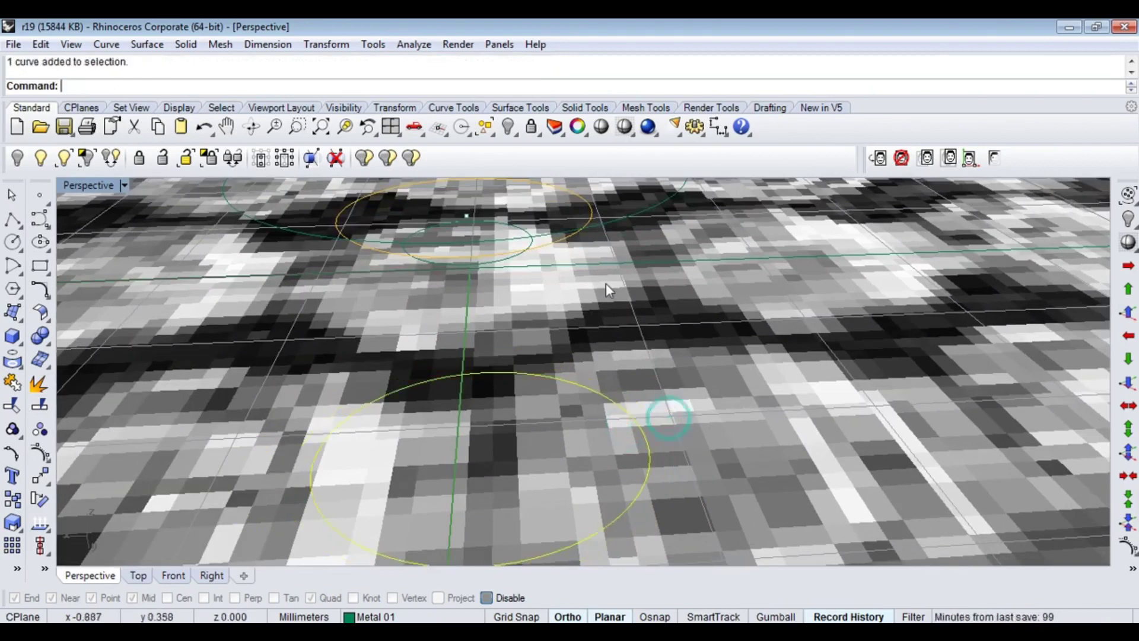
left_click(630, 229)
key("Return")
key("Escape")
- Clear the selection and start Loft from the Surface flyout
left_click(634, 224)
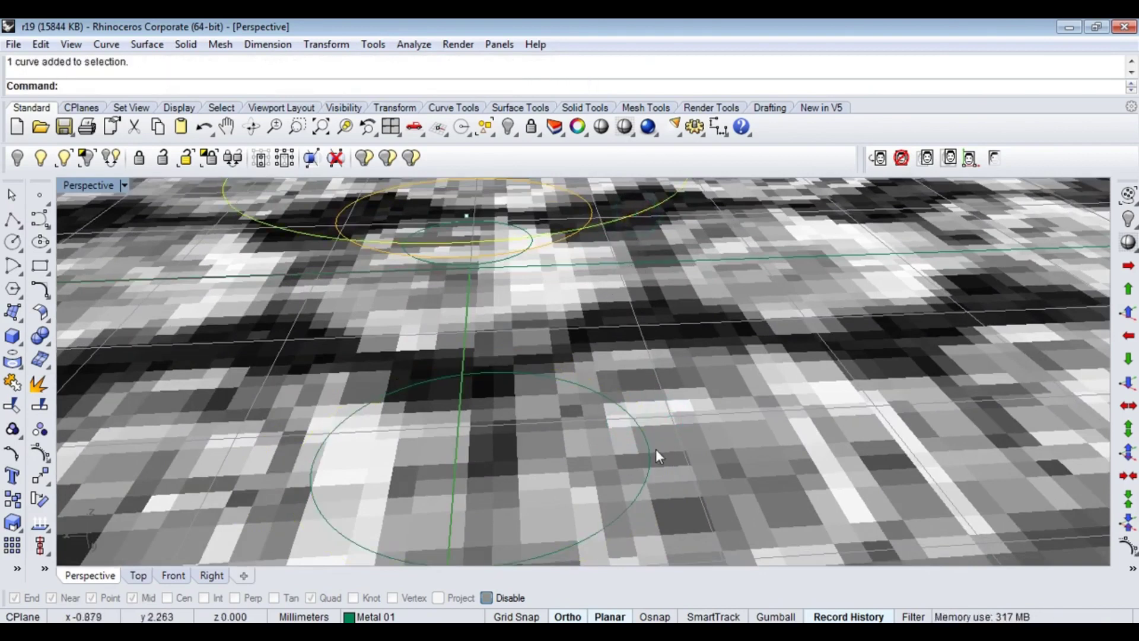
key("Escape")
left_click(14, 311)
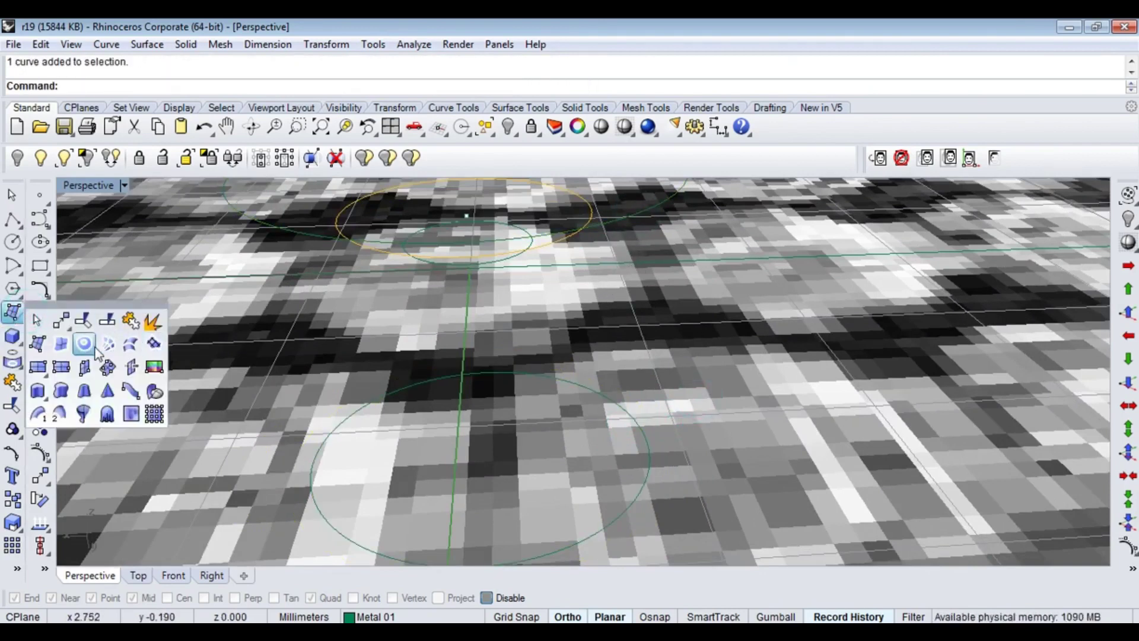
left_click(130, 345)
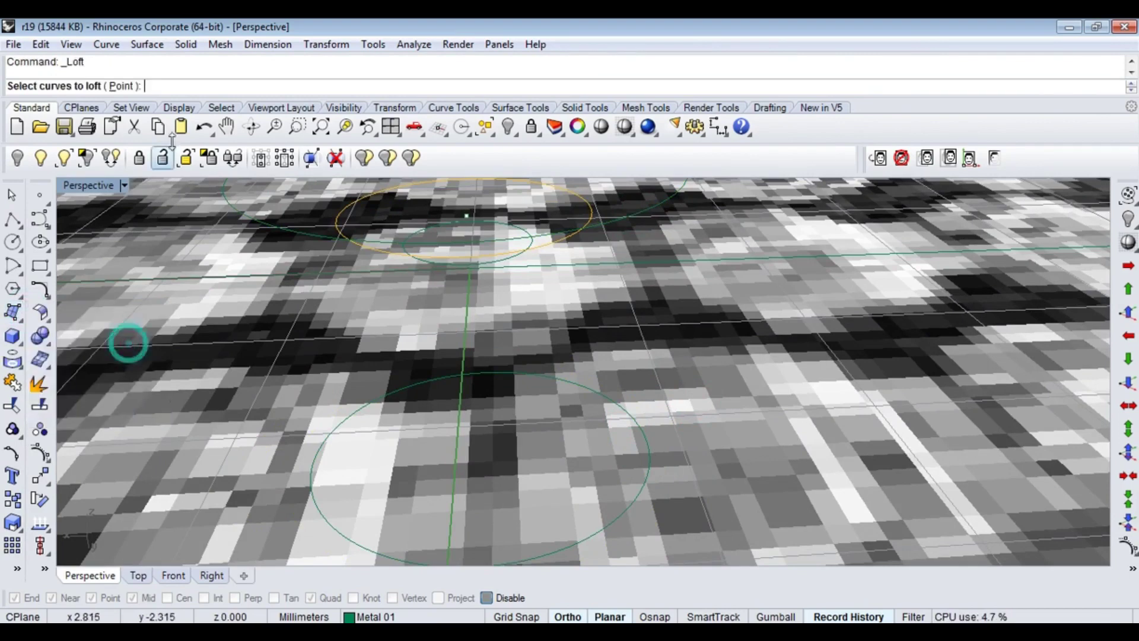
- Assign the SelLast macro to the Ctrl+7 keyboard shortcut in Options
right_click(68, 63)
left_click(694, 126)
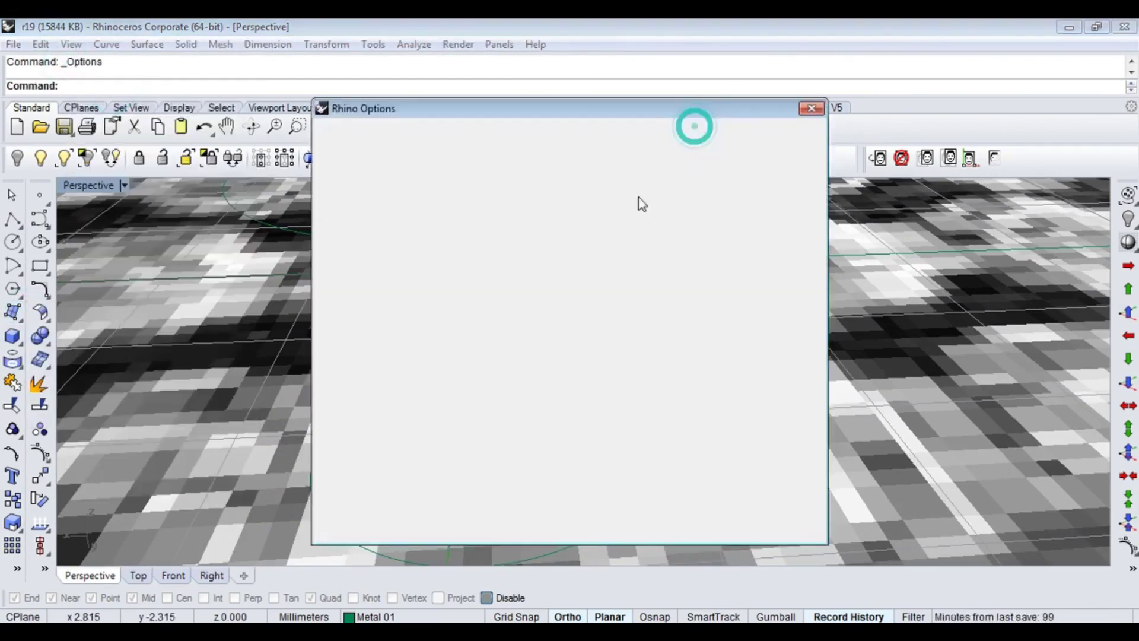
left_click_drag(810, 178, 818, 395)
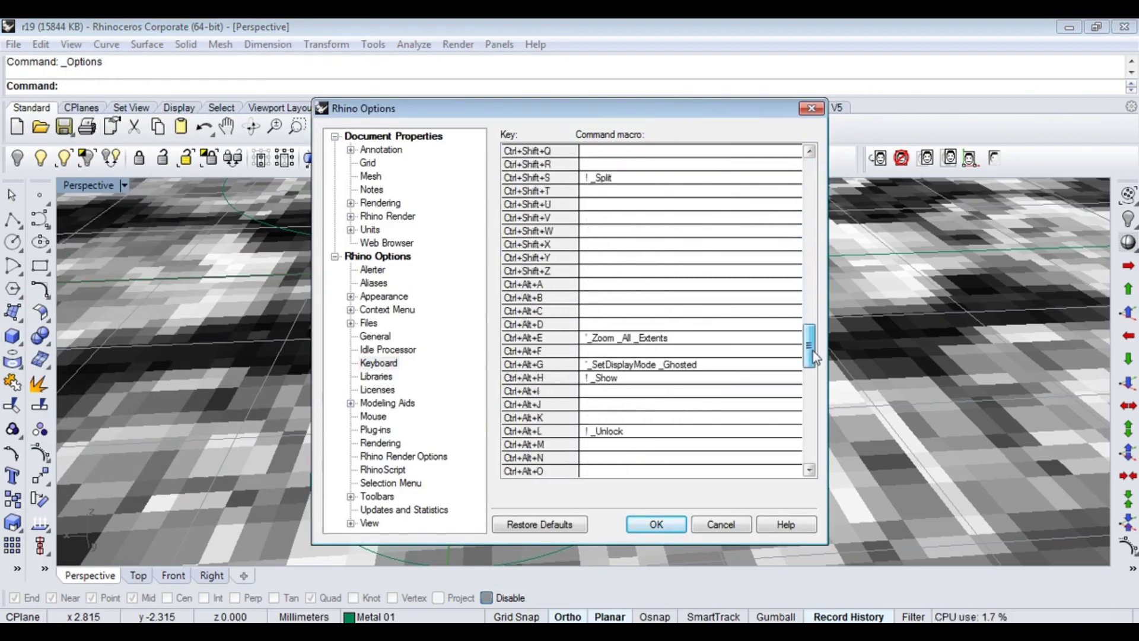
left_click(594, 431)
type("SelLast")
left_click(653, 525)
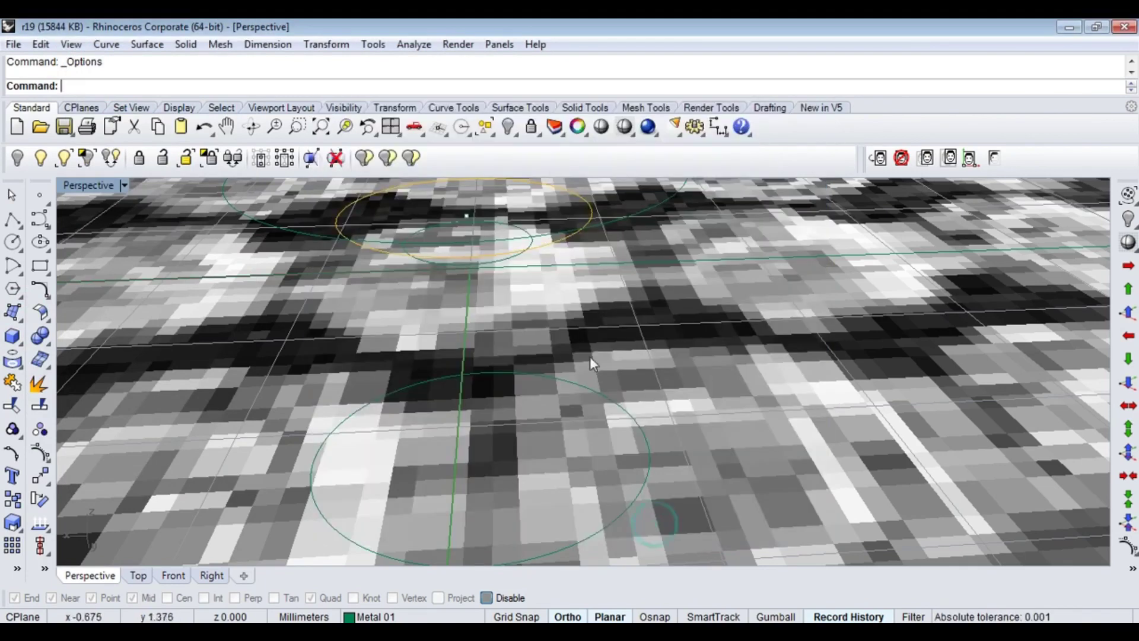
- Reselect the last circles with Ctrl+7 and loft them into the bezel wall
key("ctrl+7")
type("loft")
key("Return")
key("Return")
- Undo the first loft and re-loft the bottom circle to the rim circle as a cylinder
key("Return")
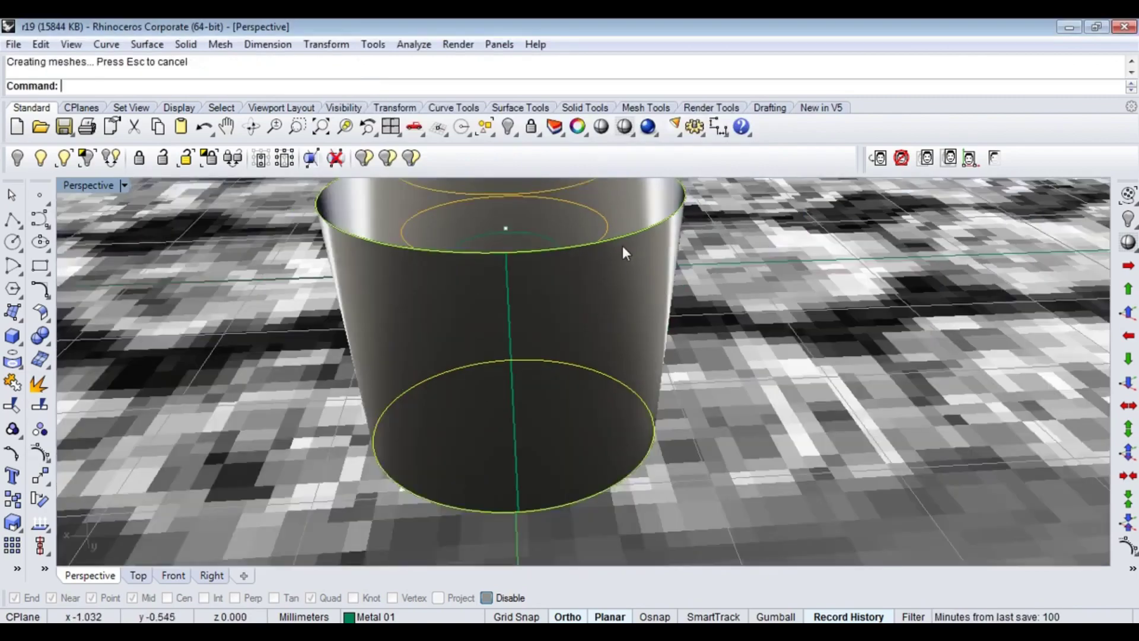
scroll(611, 277, "up", 4)
mouse_move(612, 281)
right_mouse_down()
mouse_move(743, 343)
mouse_move(703, 303)
mouse_move(697, 275)
mouse_move(689, 285)
mouse_move(706, 311)
mouse_move(688, 444)
right_mouse_up()
key("ctrl+z")
left_click(1127, 312)
key("Escape")
left_click(669, 468)
key("Return")
key("Return")
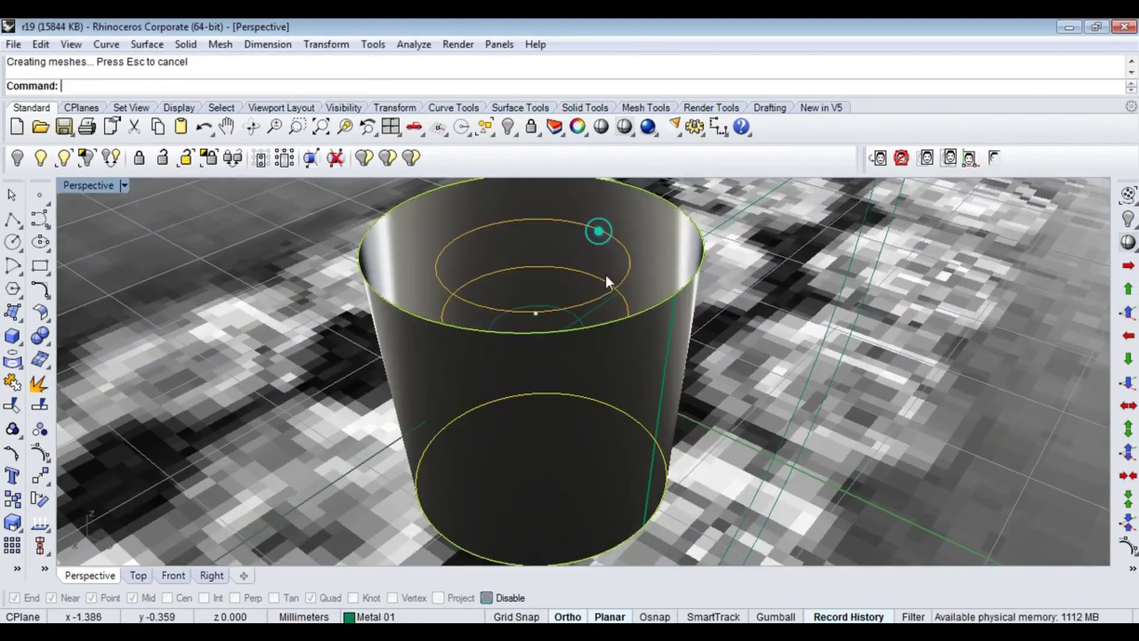
left_click(690, 225)
left_click(736, 261)
- Loft the inner wall and inner surface from the rim and small inner circles
key("Return")
key("Return")
key("Return")
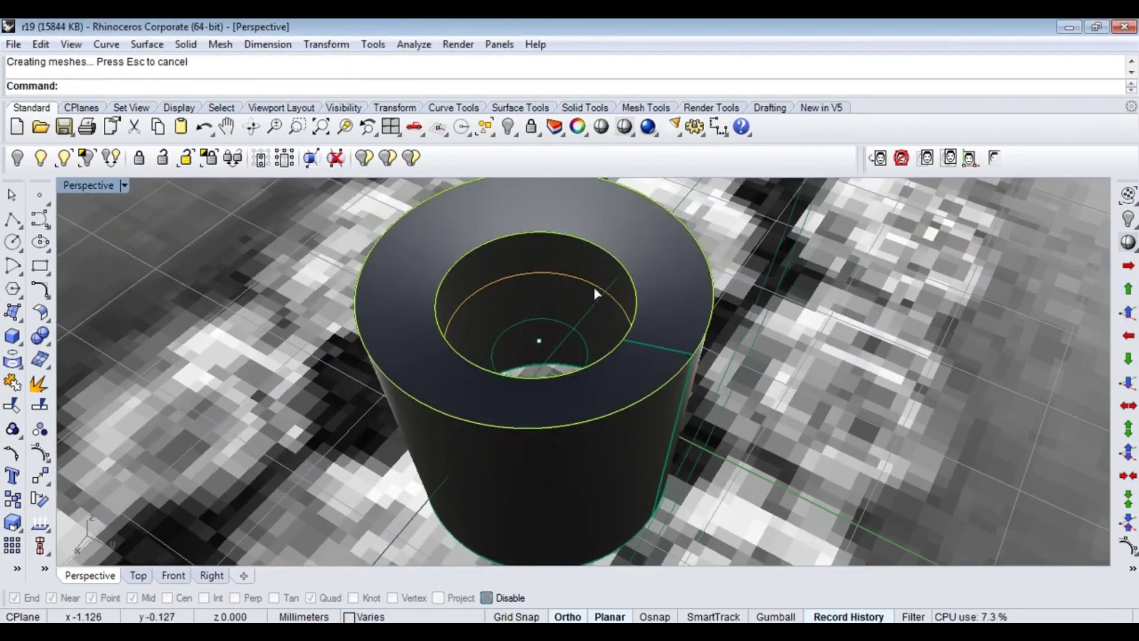
left_click(614, 253)
key("Return")
key("Return")
key("Return")
key("Return")
left_click(564, 330)
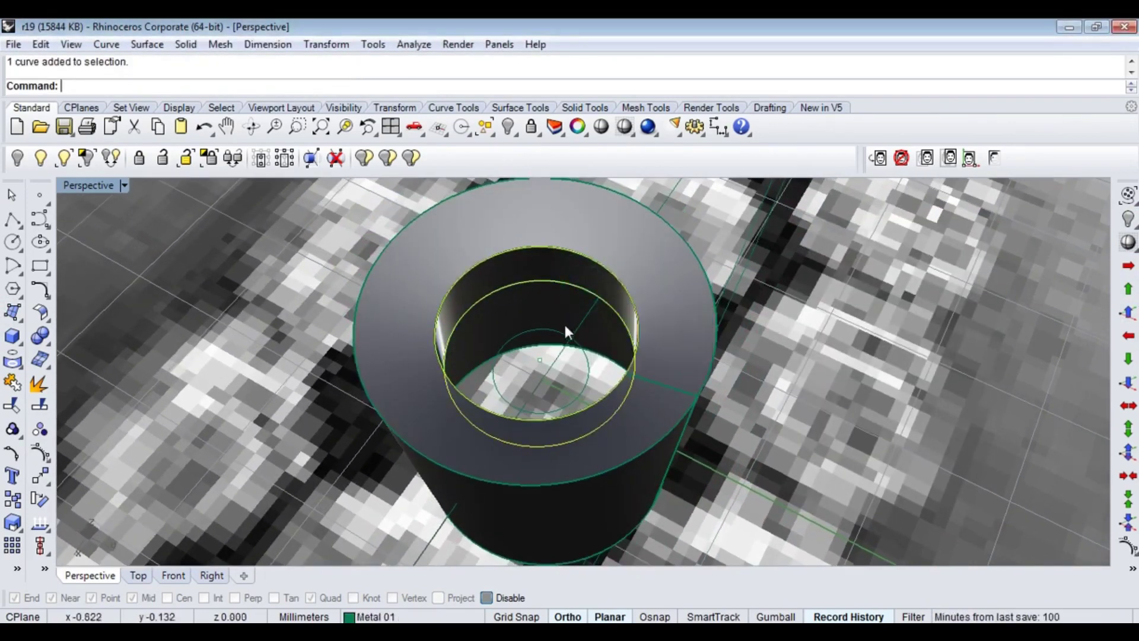
key("Return")
key("Return")
left_click(580, 463)
mouse_move(580, 462)
right_mouse_down()
mouse_move(575, 371)
mouse_move(604, 430)
mouse_move(610, 364)
mouse_move(565, 357)
mouse_move(570, 336)
right_mouse_up()
type("ExtrudeSrf")
- Try extruding the inner hole surface, then undo the attempt
key("Return")
right_click_drag(620, 382, 570, 330)
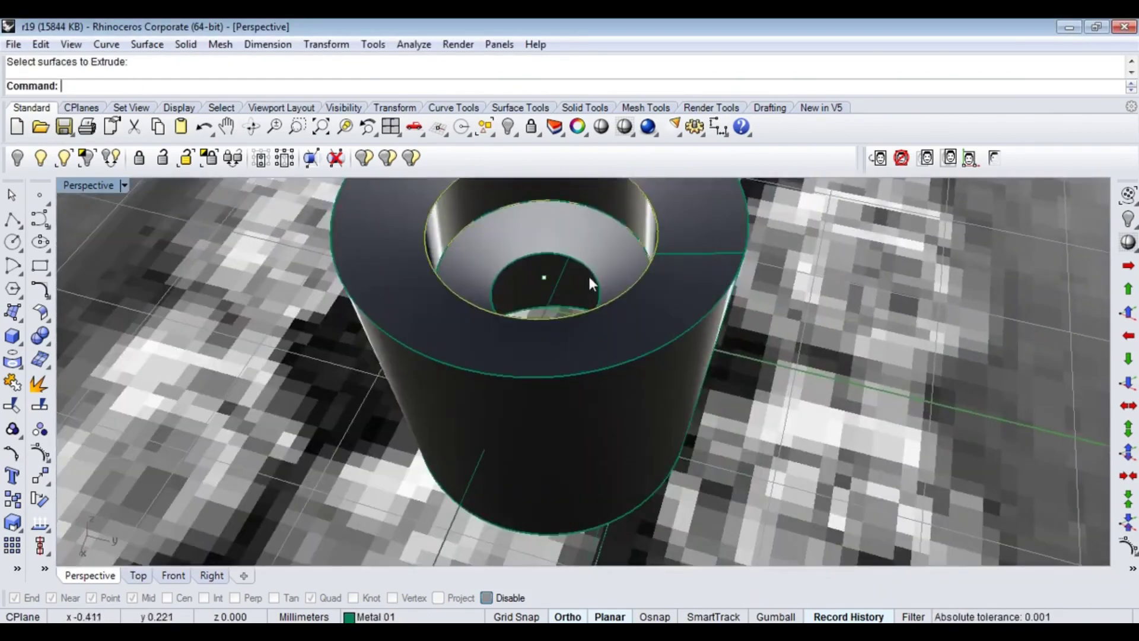
left_click(534, 285)
key("Return")
mouse_move(624, 377)
right_mouse_down()
mouse_move(629, 344)
mouse_move(653, 360)
mouse_move(585, 377)
mouse_move(582, 323)
mouse_move(602, 402)
mouse_move(580, 297)
mouse_move(590, 297)
right_mouse_up()
type("b")
key("Return")
left_click(652, 360)
left_click(585, 376)
key("ctrl+z")
- Extrude the inner bottom disk downward through the cylinder with Solid=No
left_click(580, 297)
type("ExtrudeSrf")
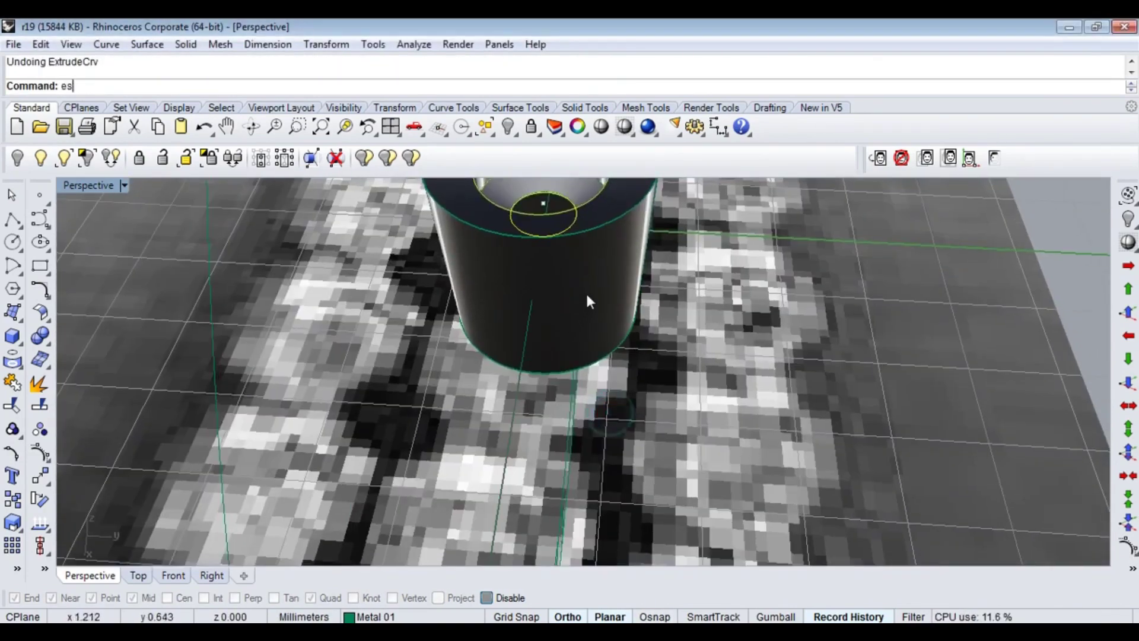
key("Return")
left_click(557, 219)
key("Return")
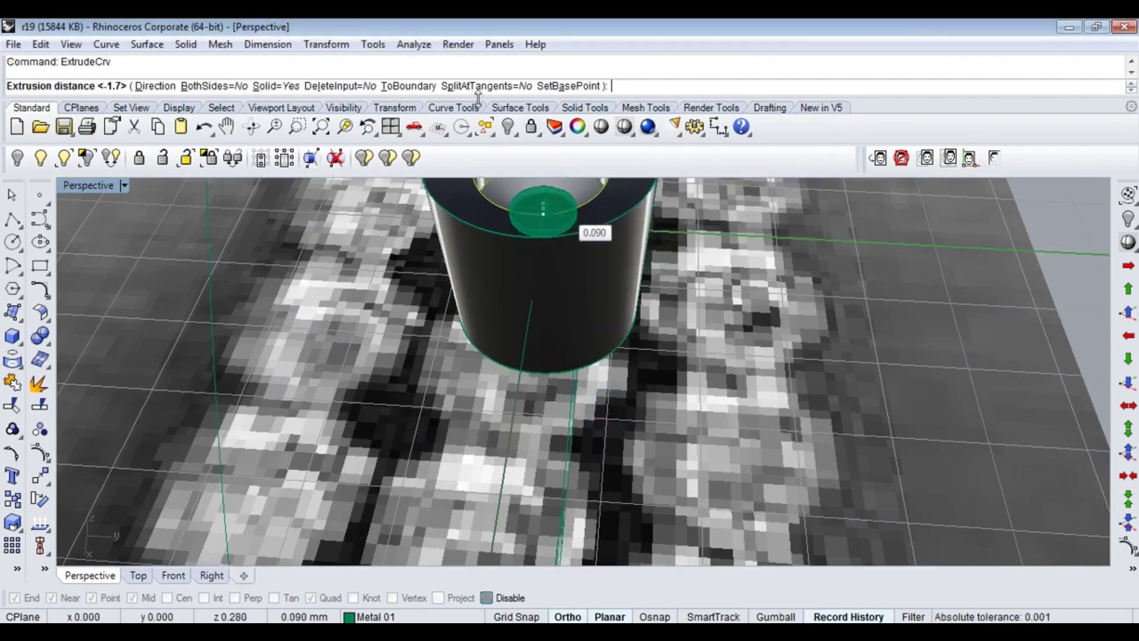
left_click(276, 85)
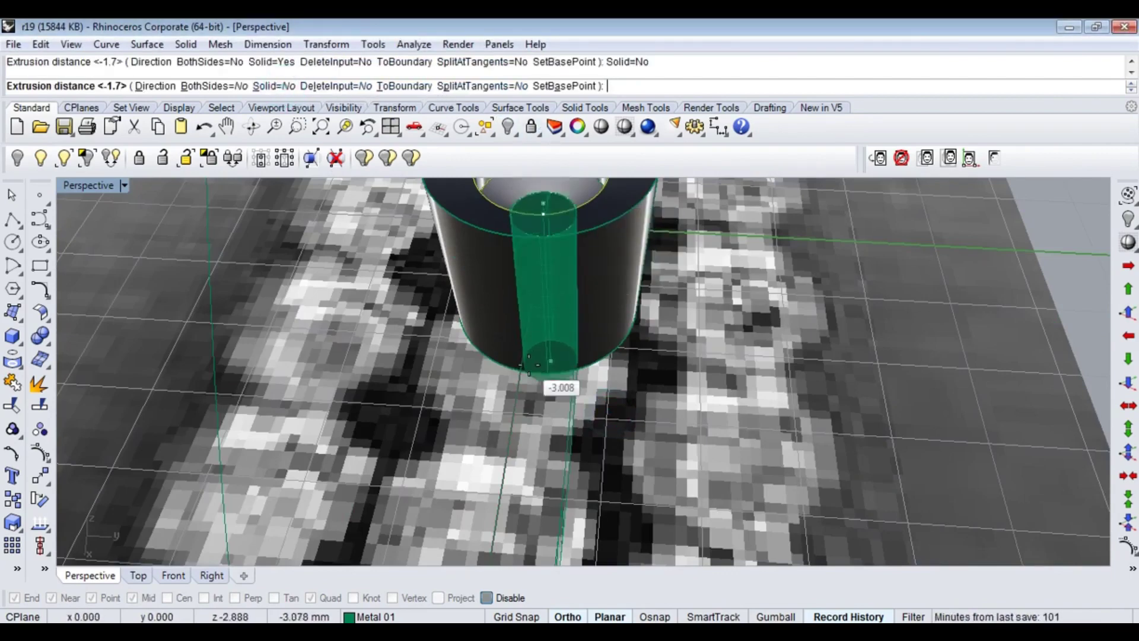
mouse_move(543, 383)
right_mouse_down()
mouse_move(599, 317)
mouse_move(667, 410)
mouse_move(596, 363)
right_mouse_up()
left_click(575, 315)
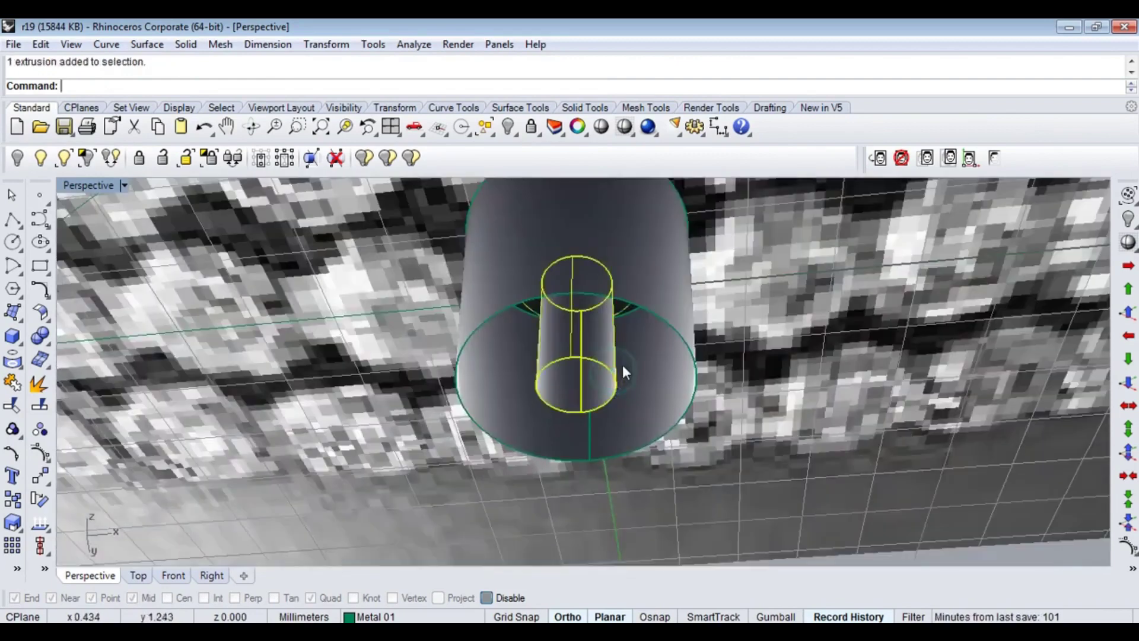
- Duplicate the tube's bottom edge as a curve and offset it outward
right_click_drag(596, 363, 618, 357)
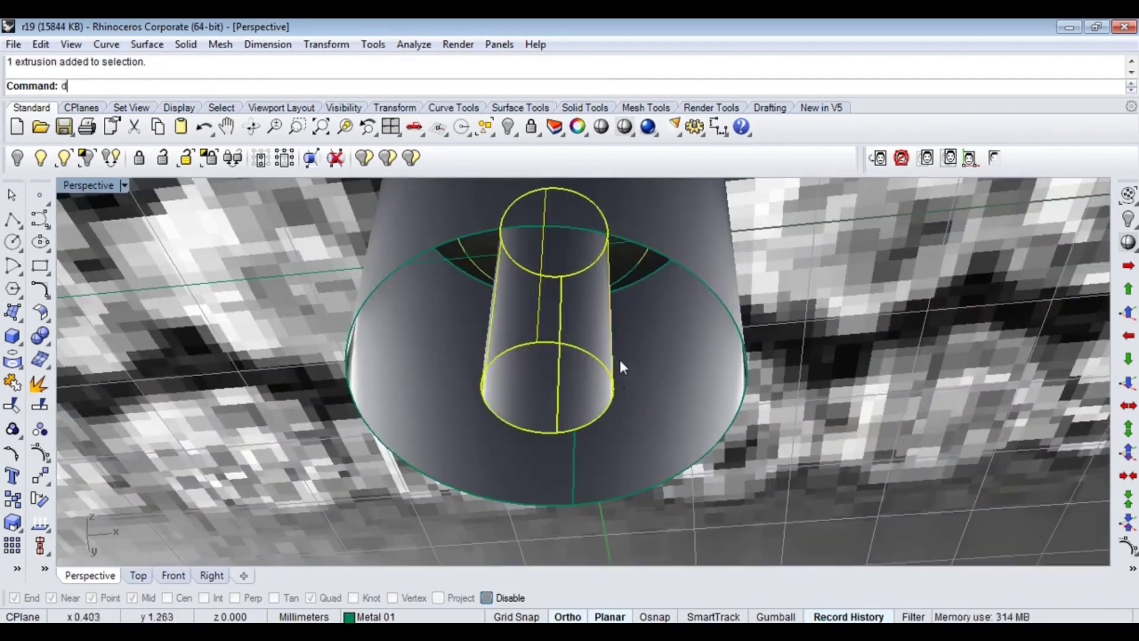
left_click(608, 378)
key("Return")
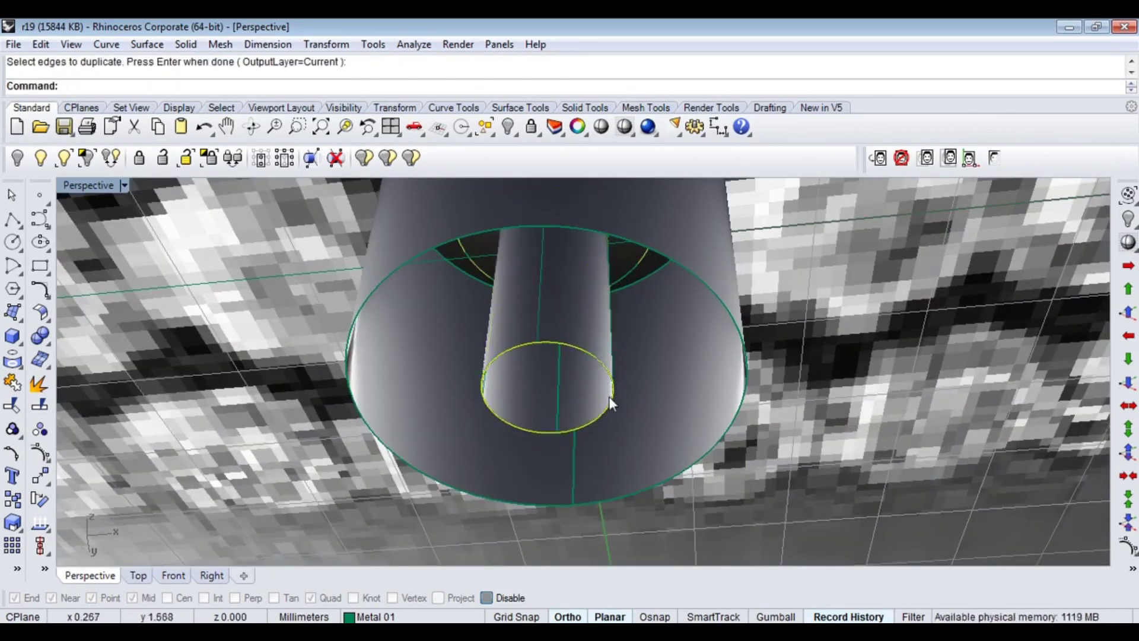
mouse_move(608, 396)
right_mouse_down()
mouse_move(632, 479)
mouse_move(590, 302)
mouse_move(557, 255)
right_mouse_up()
type("offset")
key("Return")
left_click(637, 421)
- Loft the duplicated edge and its offset circle into a flat bottom ring
left_click(551, 242)
left_click(543, 290)
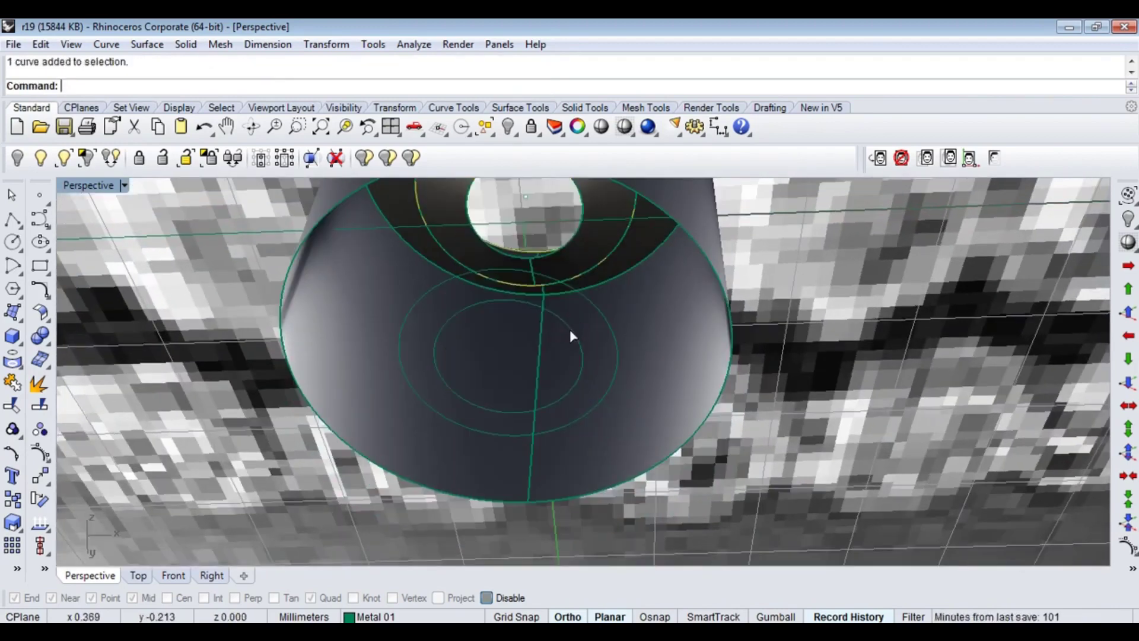
left_click(587, 205)
type("loft")
key("Return")
key("Return")
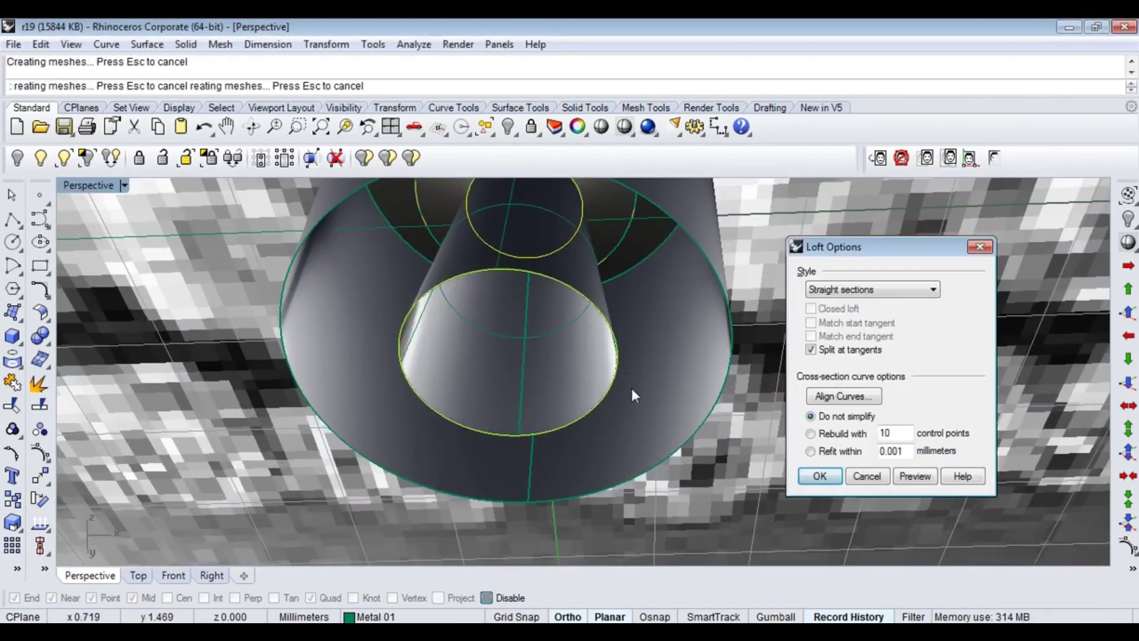
key("Return")
type("loft")
key("Return")
key("Return")
key("Return")
right_click_drag(688, 261, 672, 494)
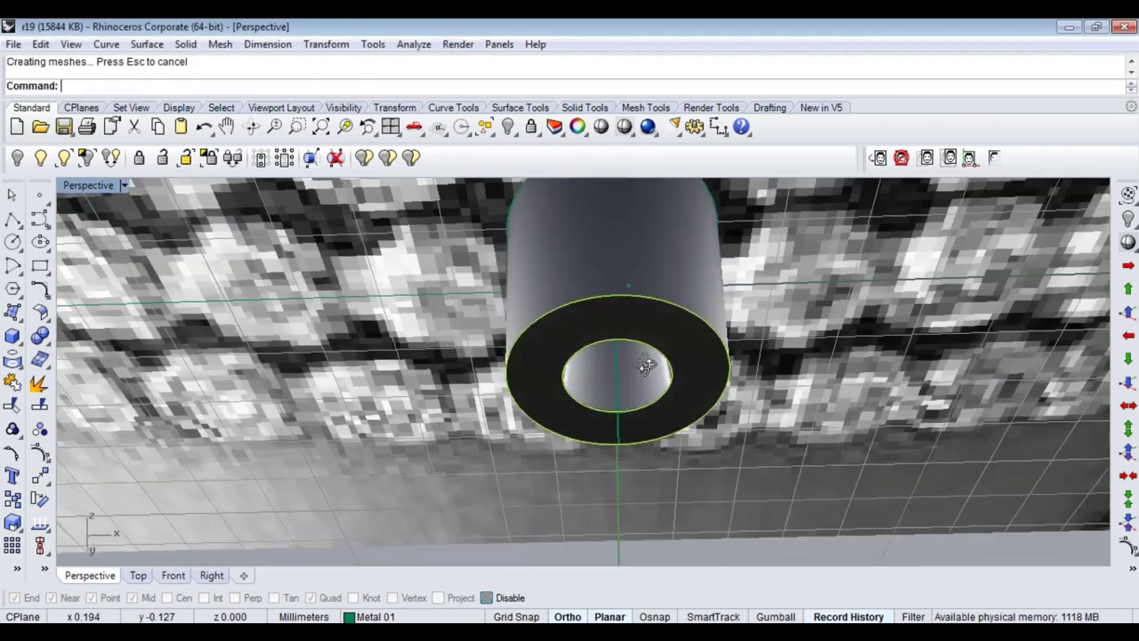
left_click_drag(672, 495, 714, 490)
key("ctrl+z")
right_click_drag(713, 489, 687, 461)
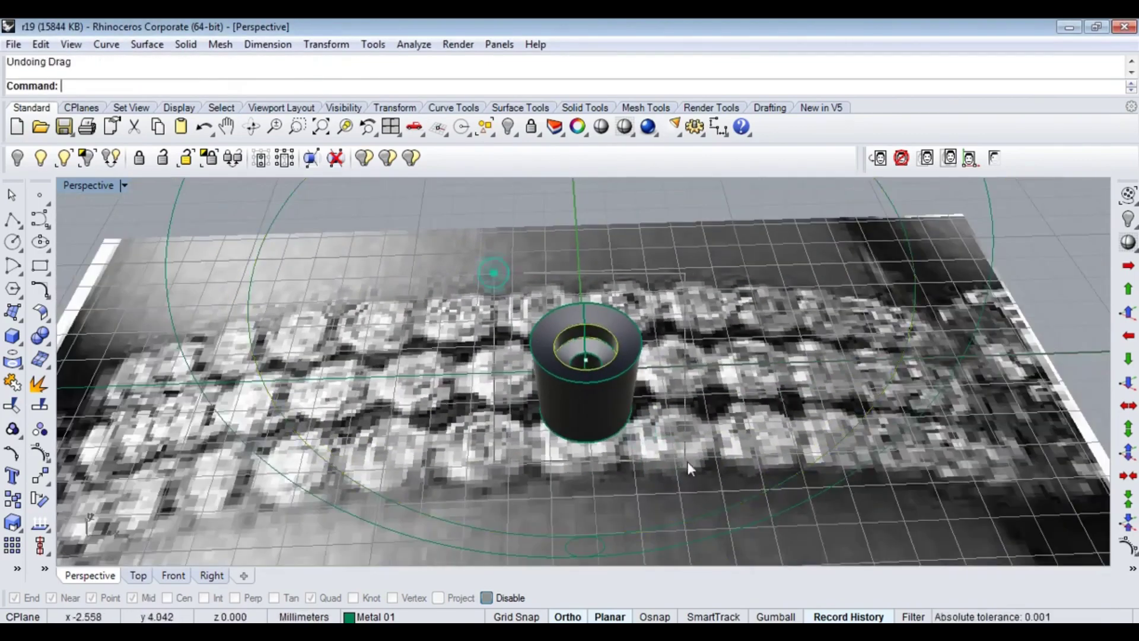
scroll(608, 375, "up", 3)
- Join the setting into one polysurface, HideSwap to show the gem, and group them
key("ctrl+a")
key("ctrl+j")
left_click(640, 305)
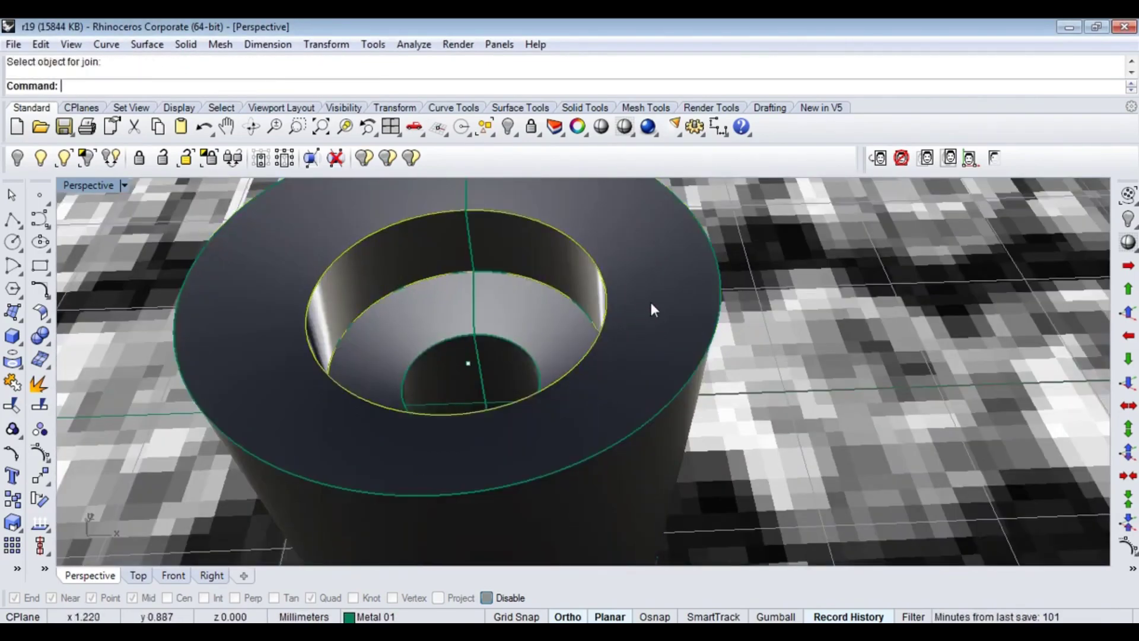
type("hideswap")
key("Return")
left_click(625, 390)
left_click(670, 329, "shift")
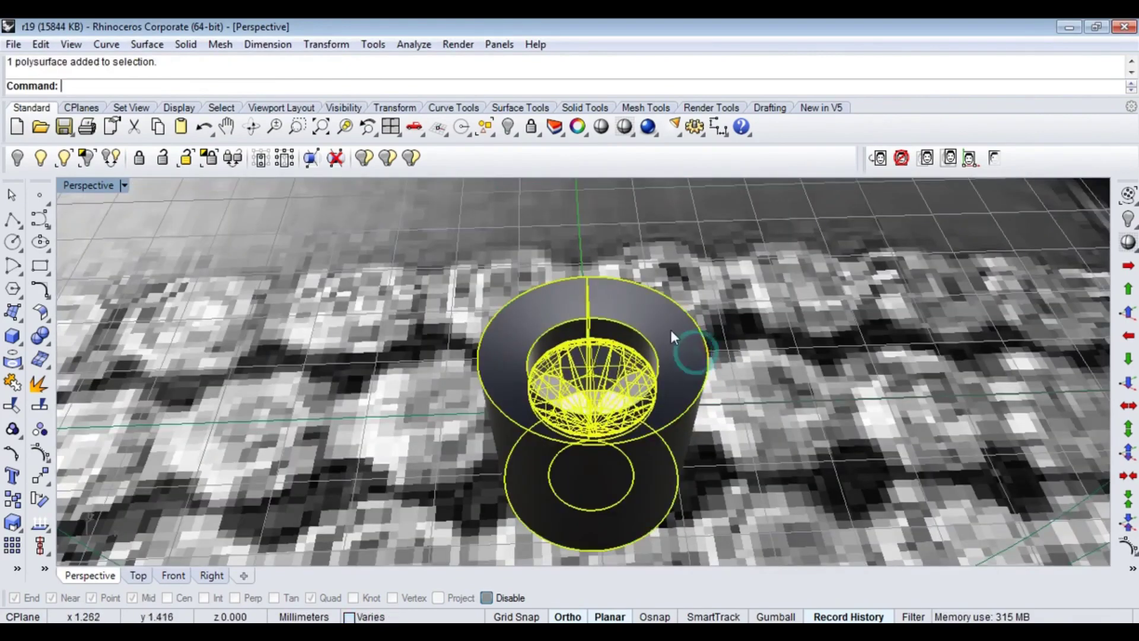
key("ctrl+g")
scroll(612, 354, "up", 5)
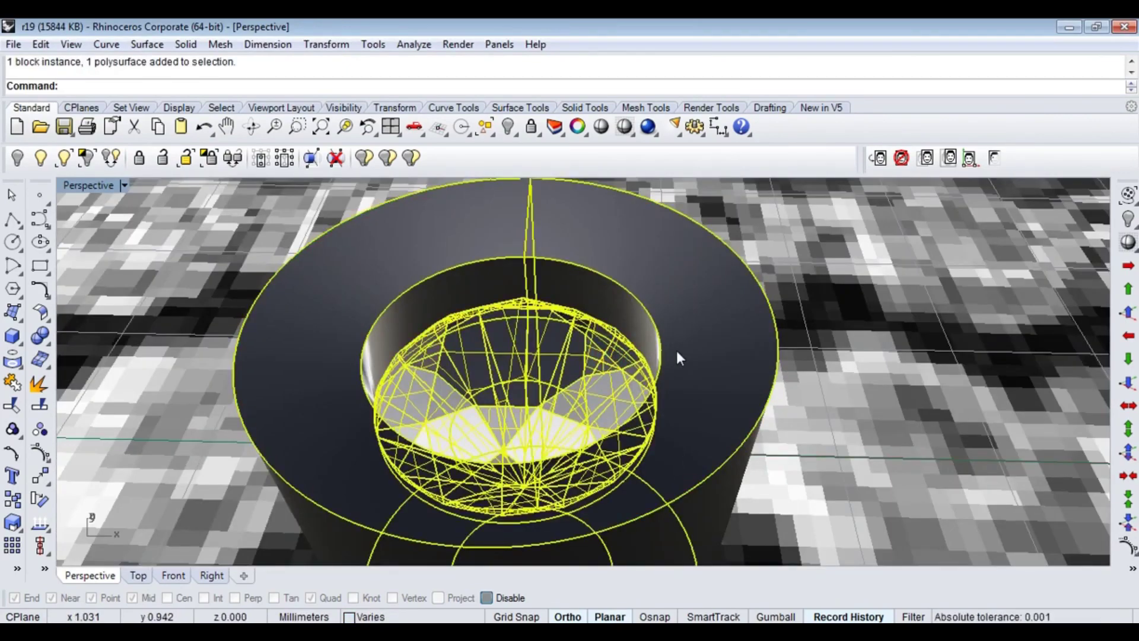
- Maximize the Top view, then the Front view, both shown shaded, to see the setting inside the ring circles
right_click_drag(676, 351, 617, 327)
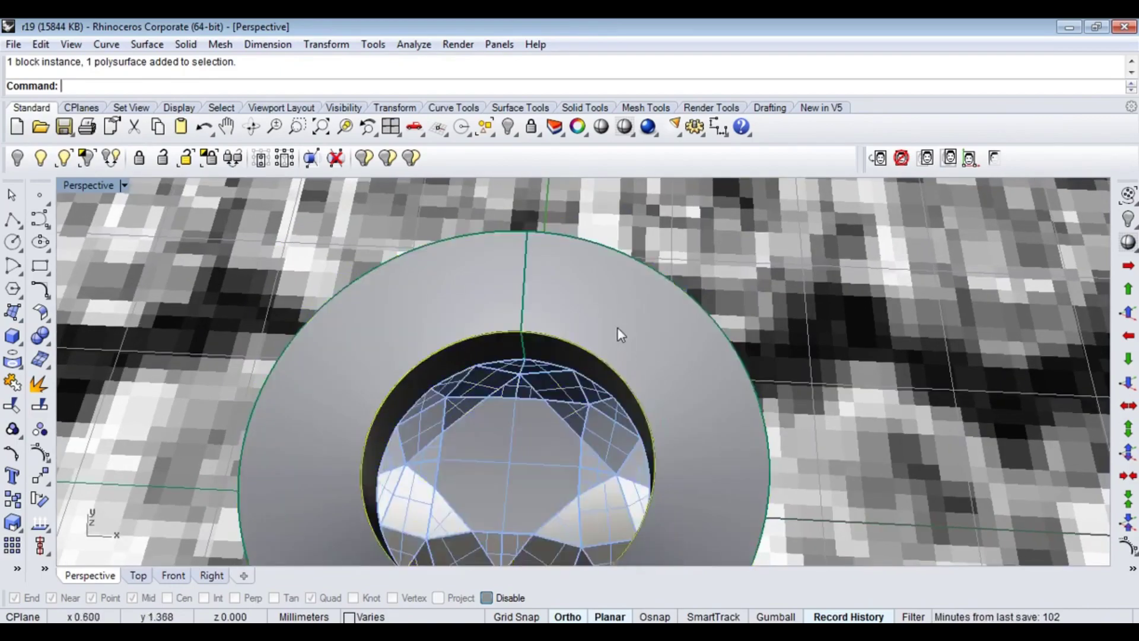
scroll(628, 444, "down", 5)
key("ctrl+alt+w")
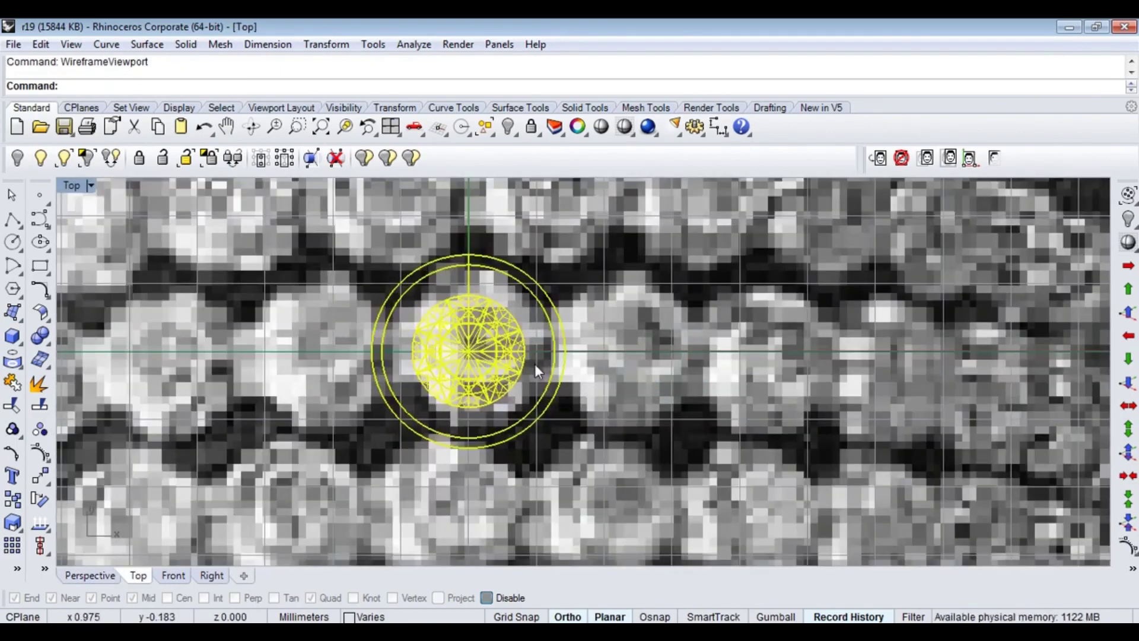
key("ctrl+alt+s")
key("ctrl+Tab")
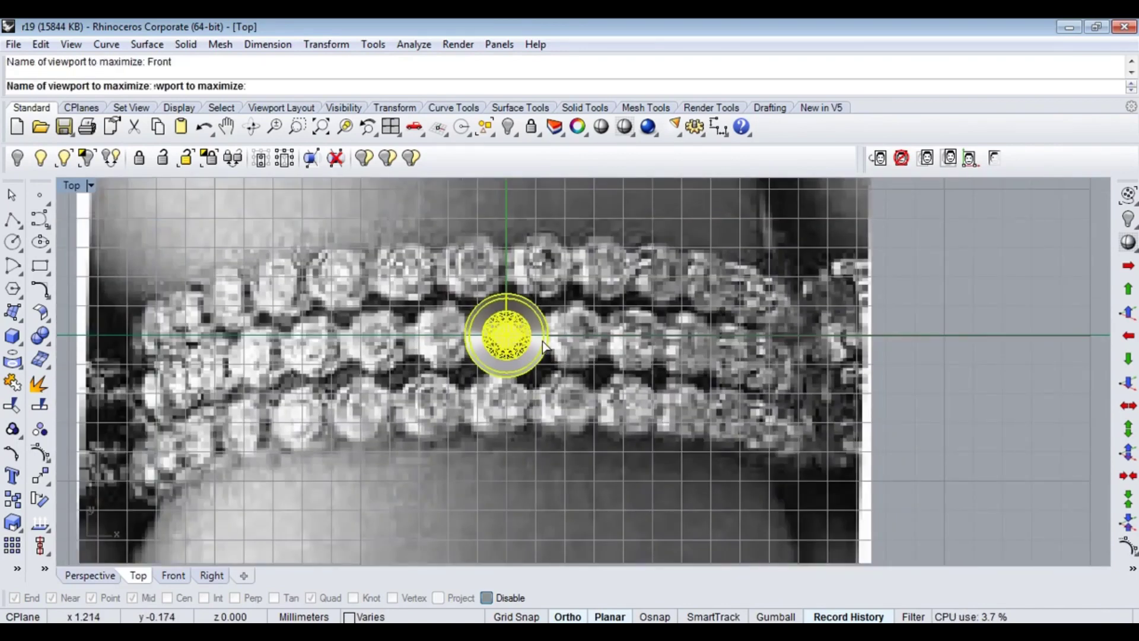
key("ctrl+alt+s")
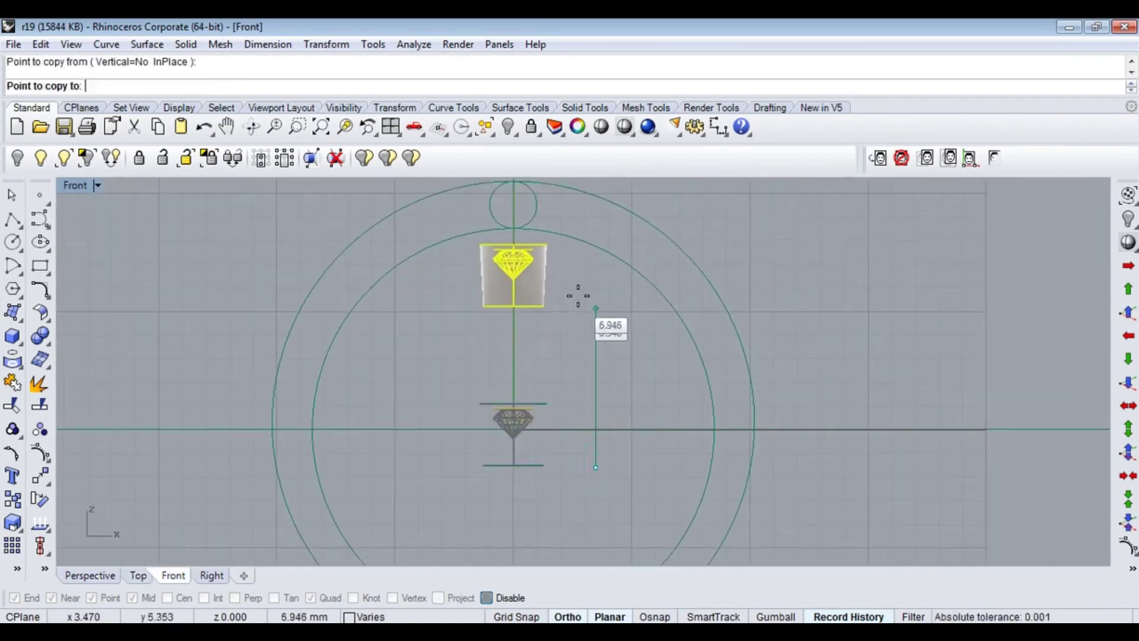
- Copy the grouped gem setting up to the ring top and move it onto the outer circle
left_click(582, 255)
scroll(539, 216, "up", 3)
right_click_drag(539, 216, 605, 308)
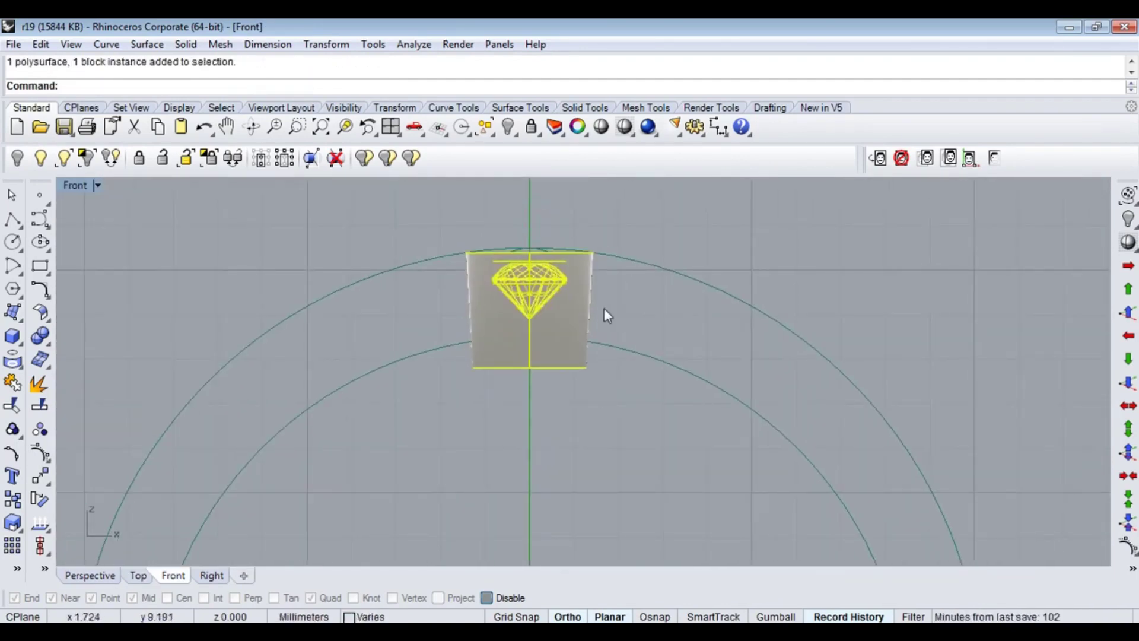
scroll(564, 305, "up", 3)
scroll(572, 330, "up", 2)
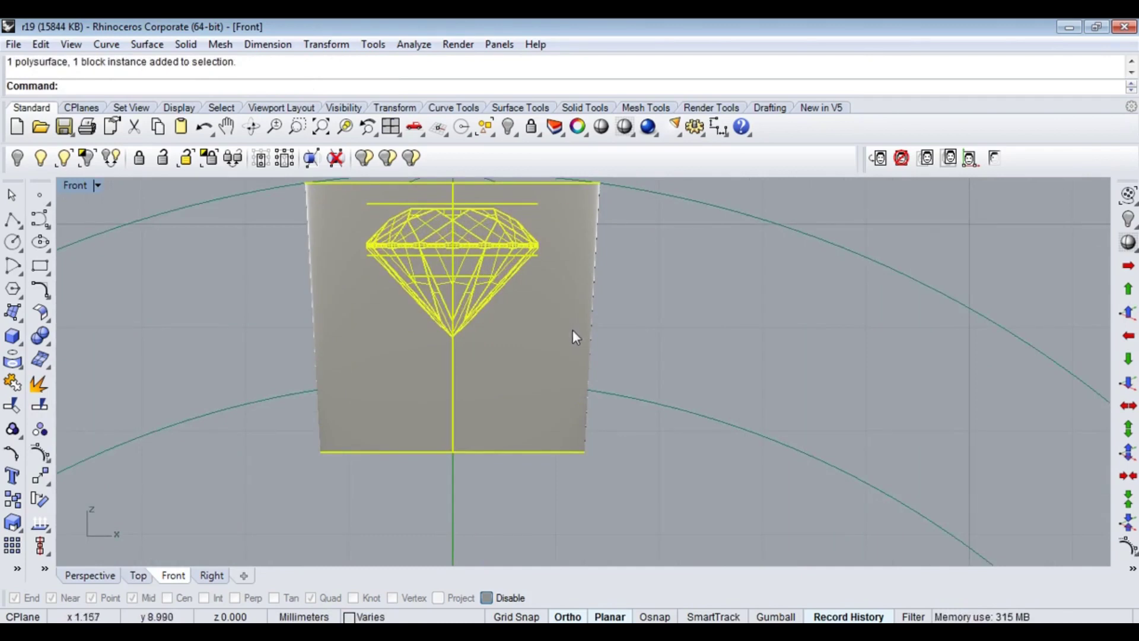
left_click(625, 372)
right_click_drag(613, 376, 561, 372)
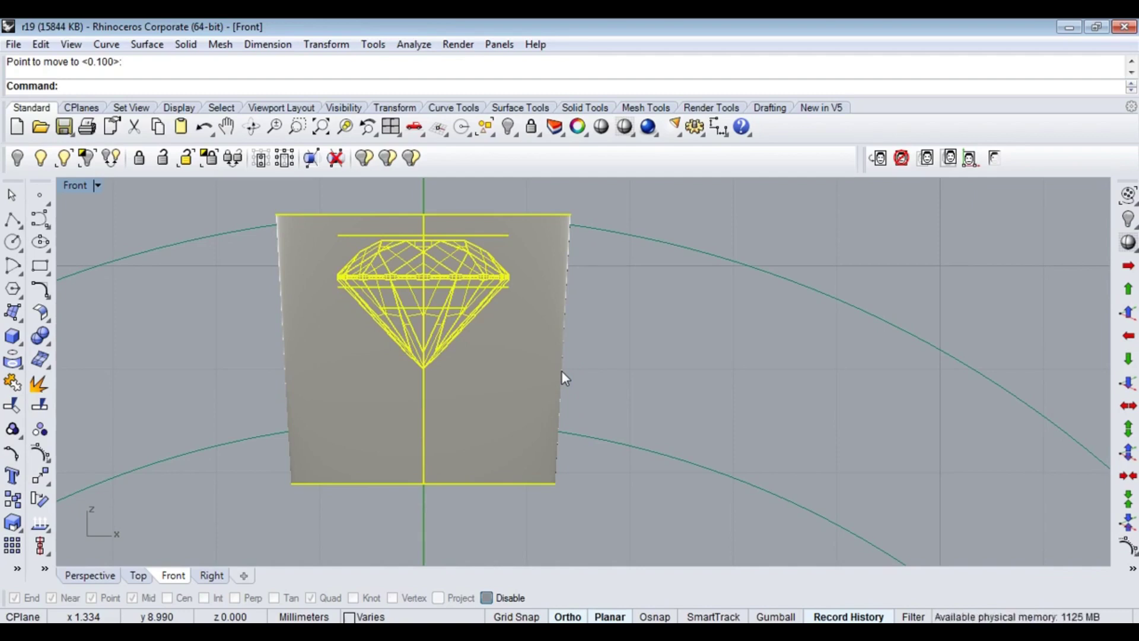
scroll(565, 372, "down", 3)
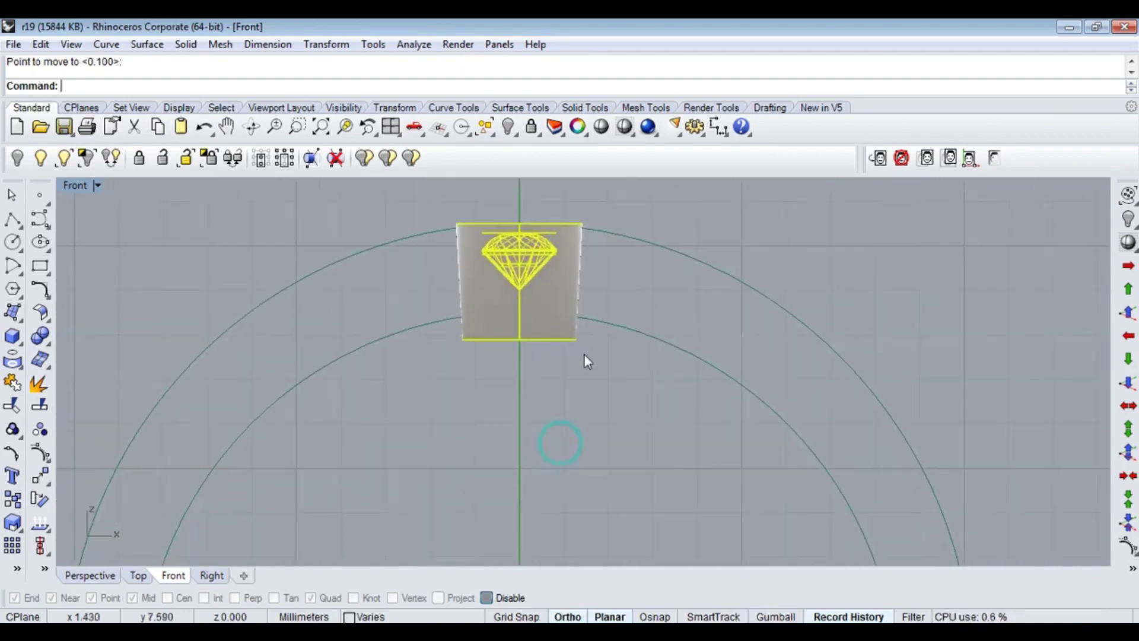
scroll(584, 354, "down", 2)
- Polar-array the setting around centre 0 with 20 items over 360 degrees, undo, and retry
type("a")
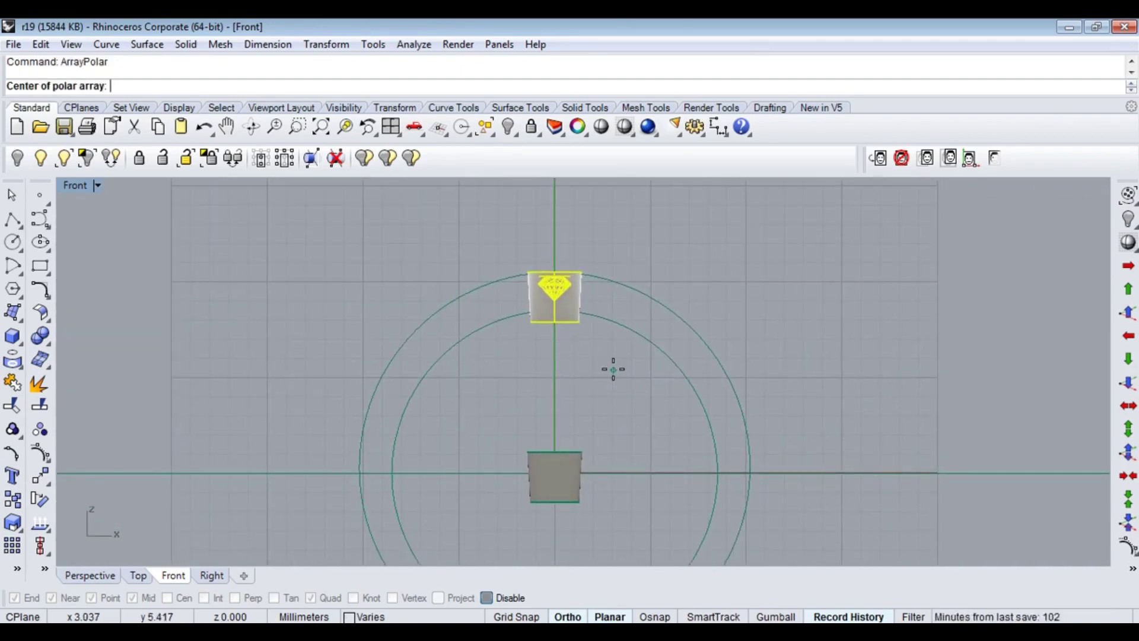
scroll(618, 365, "up", 3)
type("0")
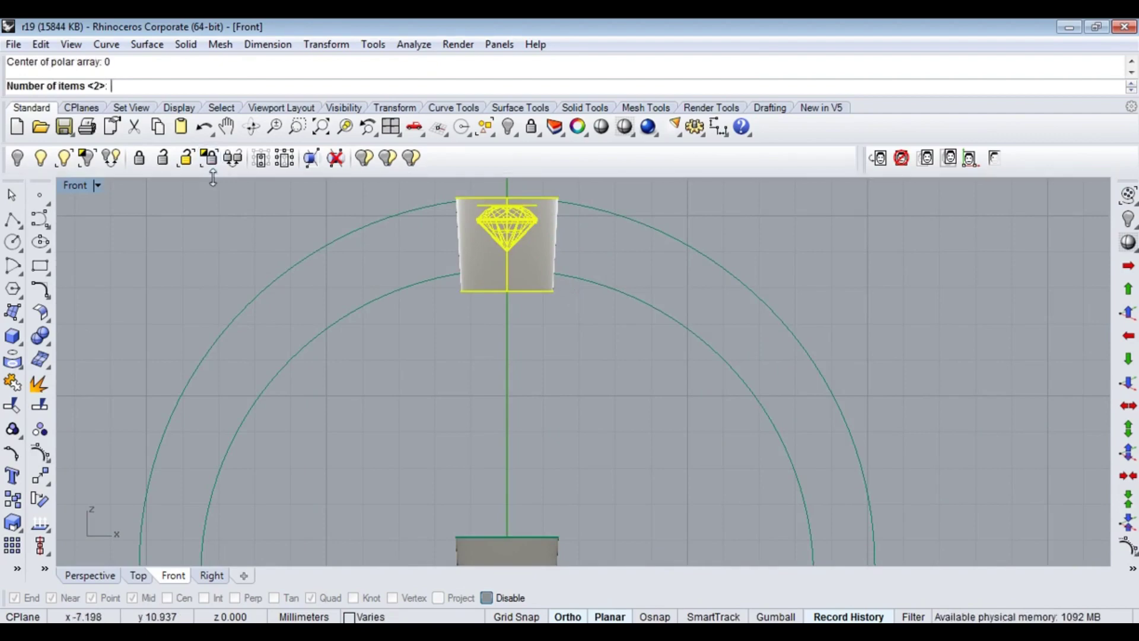
type("20")
key("Return")
key("Return")
scroll(212, 178, "up", 2)
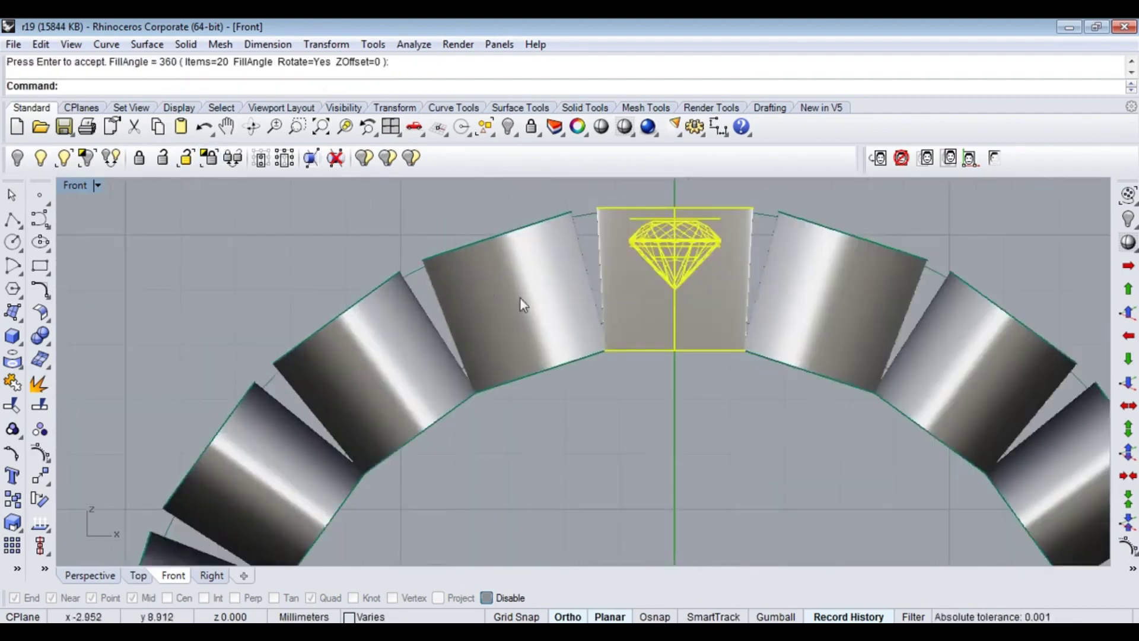
key("ctrl+z")
right_click_drag(707, 384, 651, 367)
key("Return")
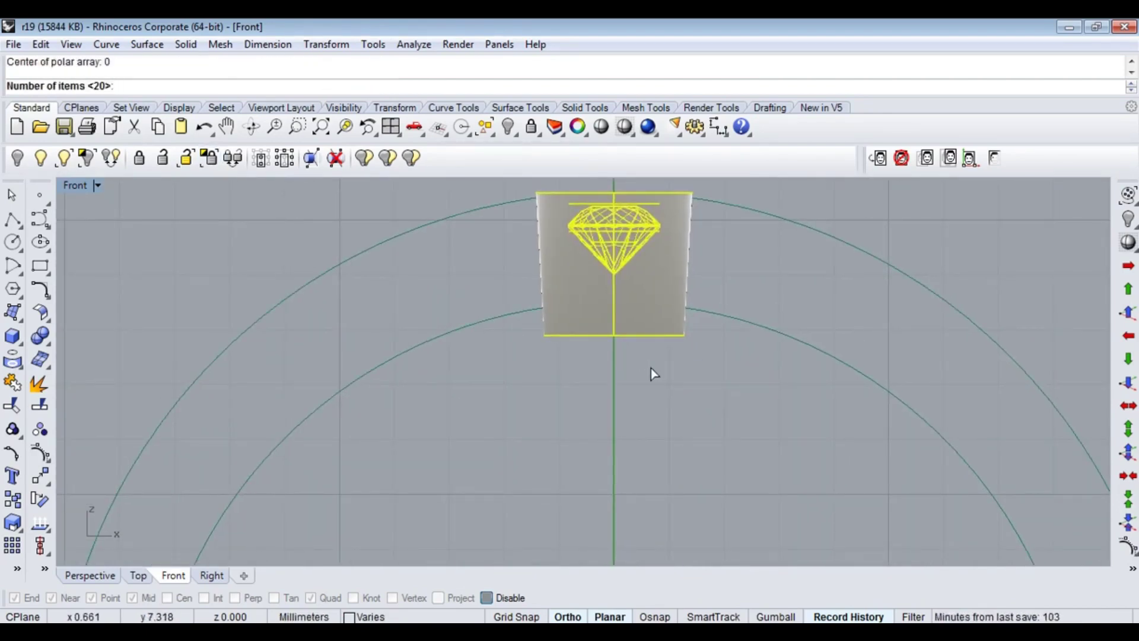
type("20")
key("Return")
key("Return")
key("Return")
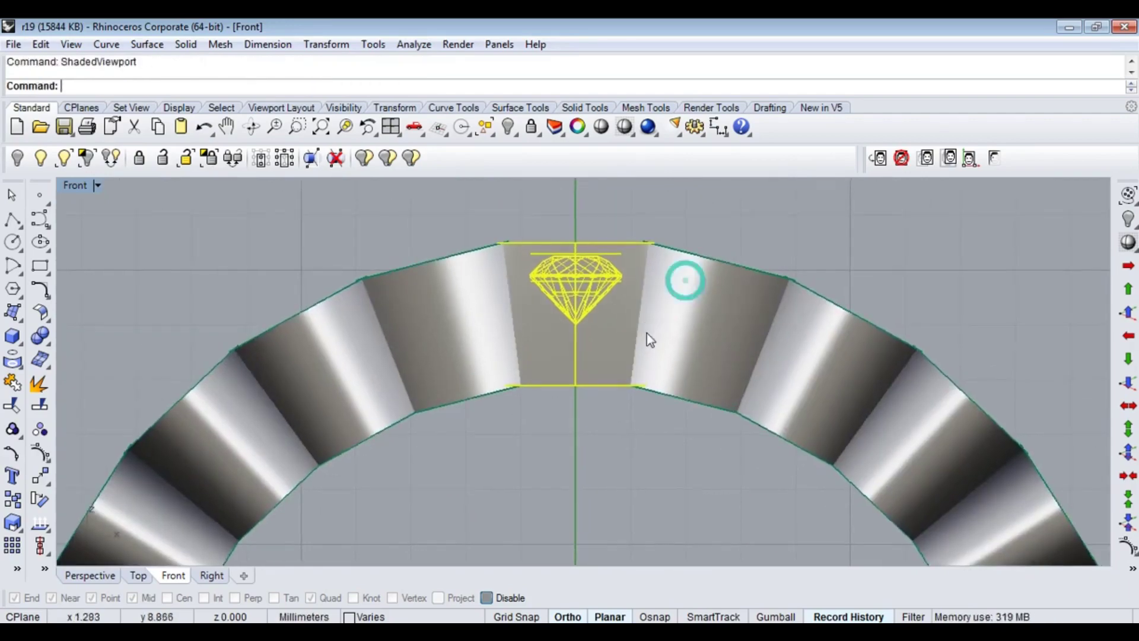
- Check the array in Perspective, undo the 20-item version and array 24 settings instead
left_click(90, 575)
mouse_move(653, 356)
right_mouse_down()
mouse_move(796, 348)
mouse_move(963, 383)
mouse_move(969, 444)
mouse_move(771, 400)
right_mouse_up()
key("ctrl+z")
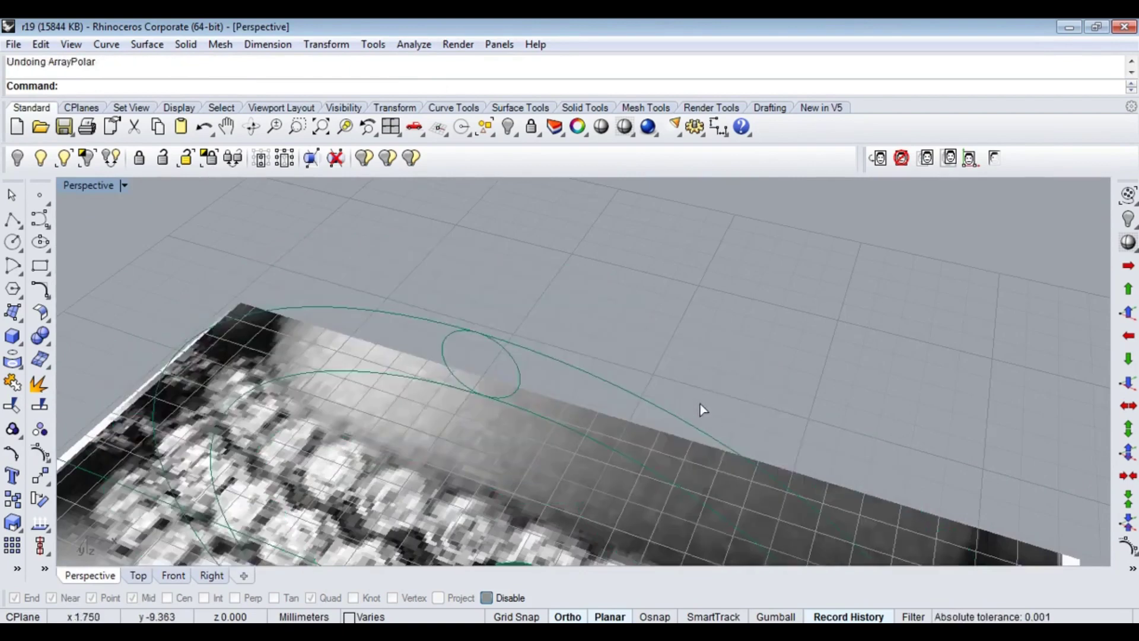
key("ctrl+F2")
key("Return")
type("24")
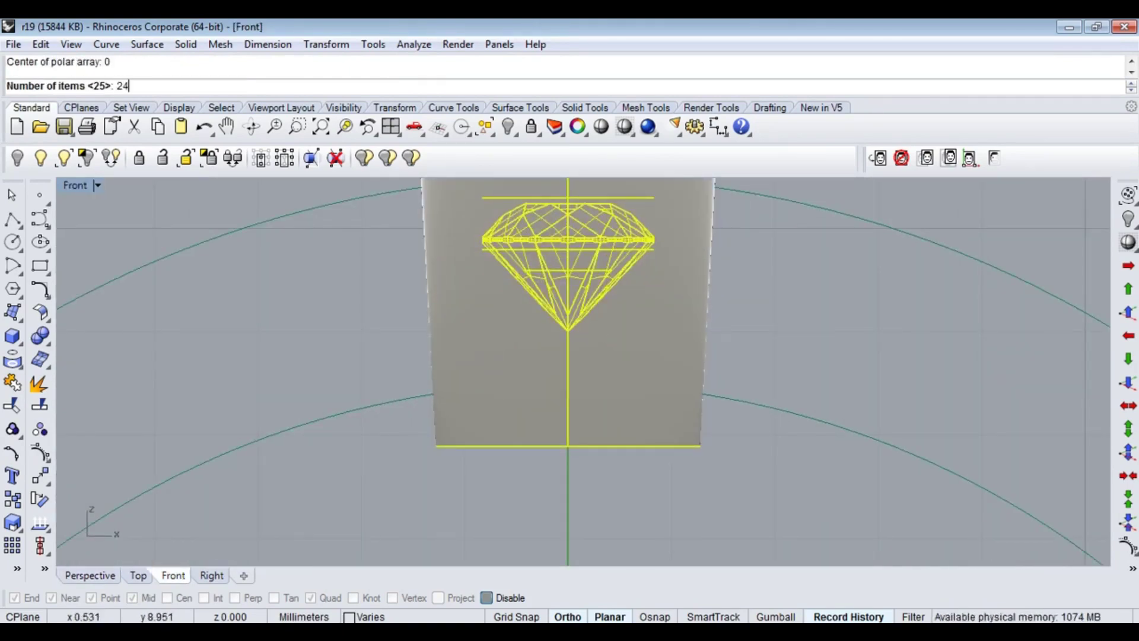
key("Return")
key("Return")
key("Return")
scroll(621, 337, "down", 5)
key("ctrl+F4")
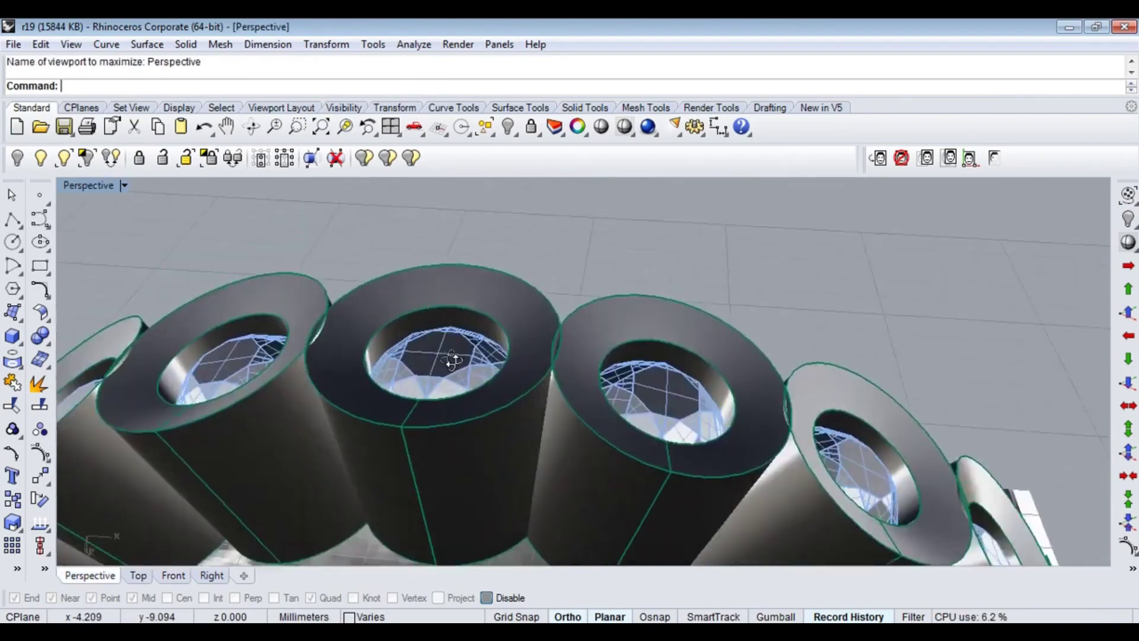
- Extrude the circle with ExtrudeCrv into a tall cylinder through the ring of settings
mouse_move(517, 355)
right_mouse_down()
mouse_move(479, 282)
mouse_move(620, 374)
right_mouse_up()
type("q")
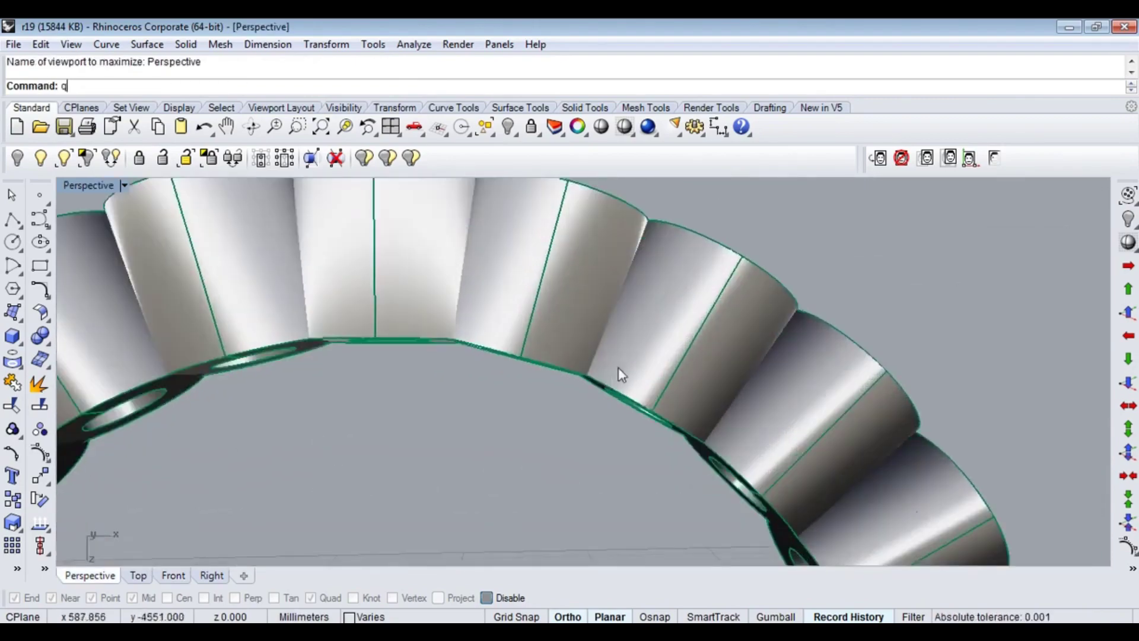
key("Return")
left_click(592, 306)
scroll(592, 306, "down", 5)
scroll(598, 316, "up", 3)
type("ExtrudeCrv")
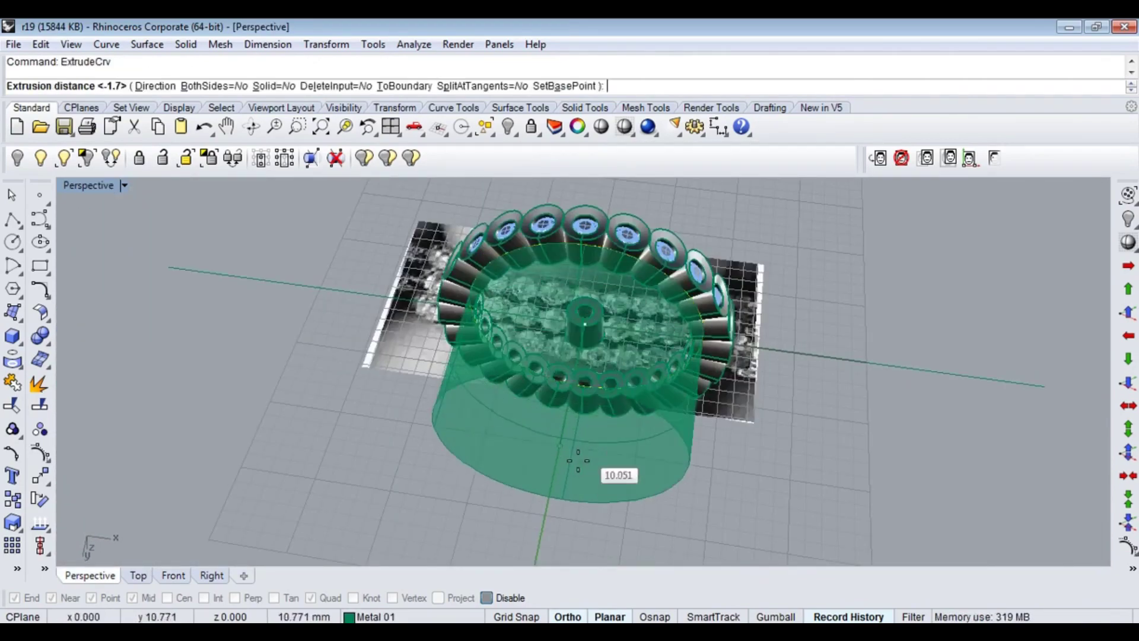
left_click(580, 445)
mouse_move(580, 445)
right_mouse_down()
mouse_move(668, 368)
mouse_move(890, 299)
mouse_move(681, 382)
mouse_move(597, 430)
mouse_move(556, 298)
mouse_move(425, 287)
right_mouse_up()
- Cap the cylinder's open ends with Solid Tools' Cap planar holes
left_click_drag(806, 367, 644, 359)
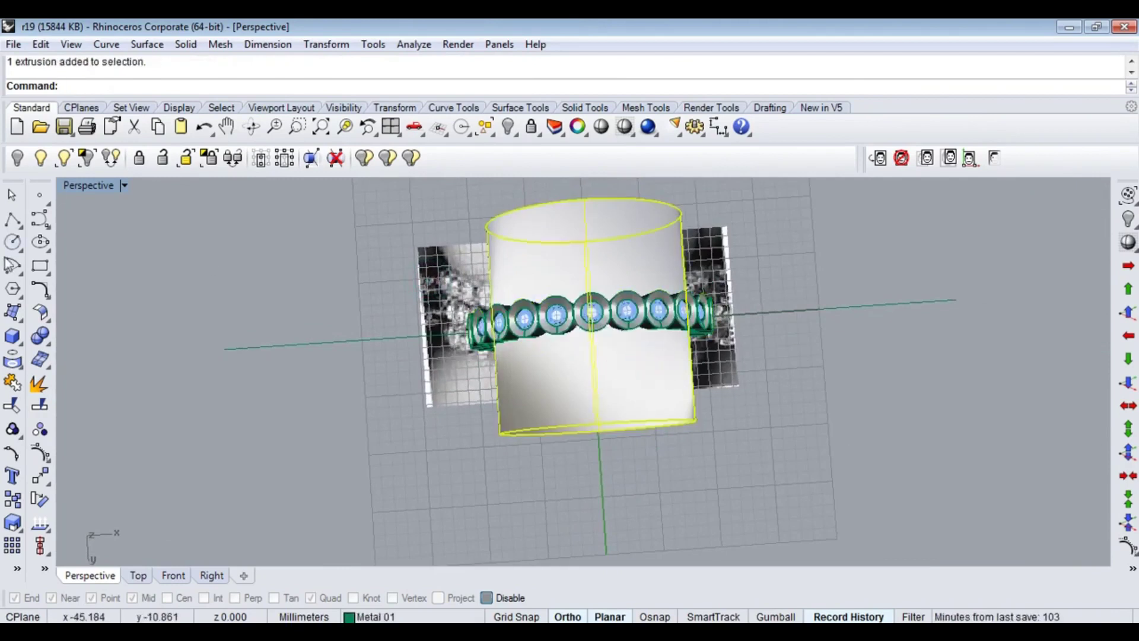
left_click(47, 343)
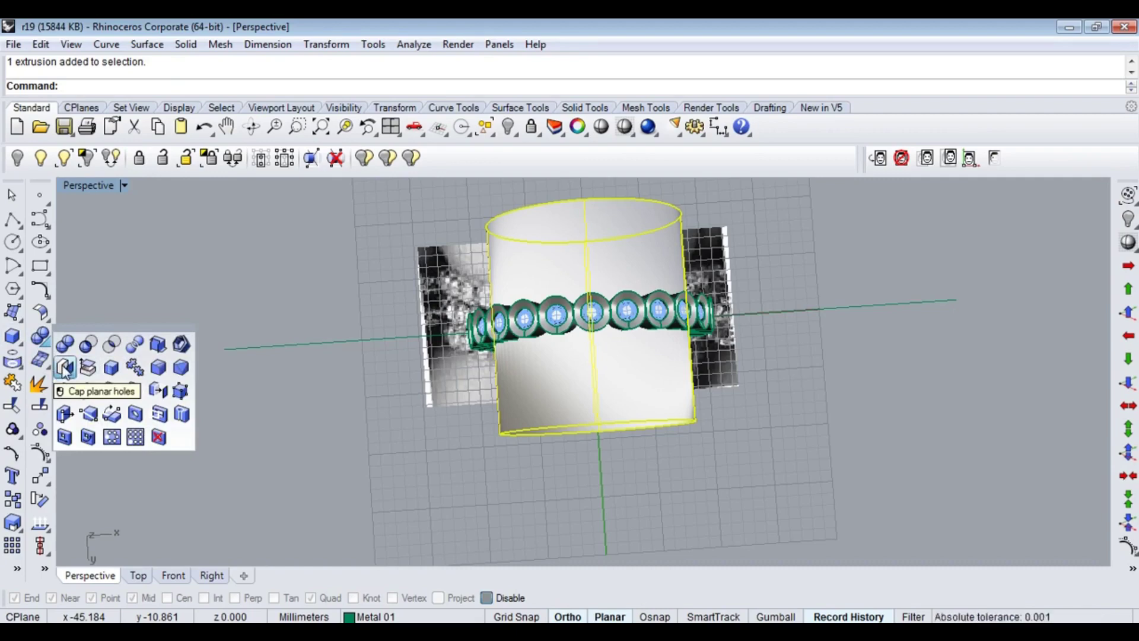
left_click(70, 369)
- Boolean-difference the cylinder from the settings and delete the leftover cylinder
mouse_move(649, 420)
right_mouse_down()
mouse_move(627, 261)
mouse_move(542, 363)
mouse_move(687, 371)
mouse_move(650, 339)
mouse_move(696, 315)
right_mouse_up()
scroll(651, 353, "up", 3)
left_click(654, 374)
key("Return")
key("Delete")
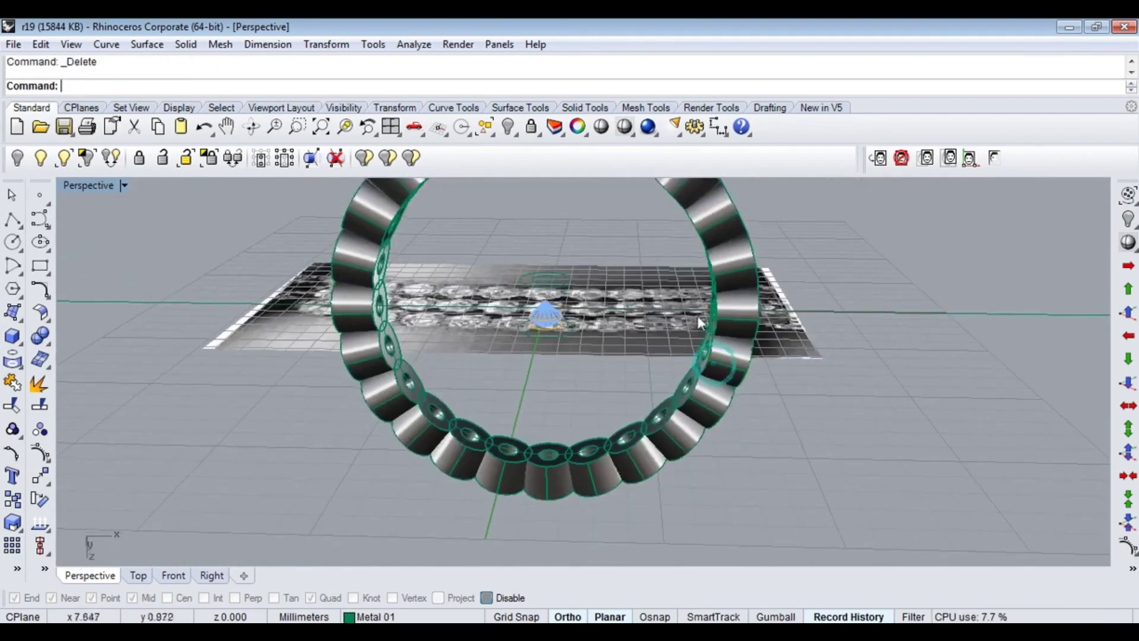
- In the maximized Front view, delete band pieces and select the stones and ring circles
key("ctrl+F2")
scroll(530, 355, "up", 3)
key("Delete")
scroll(661, 356, "up", 3)
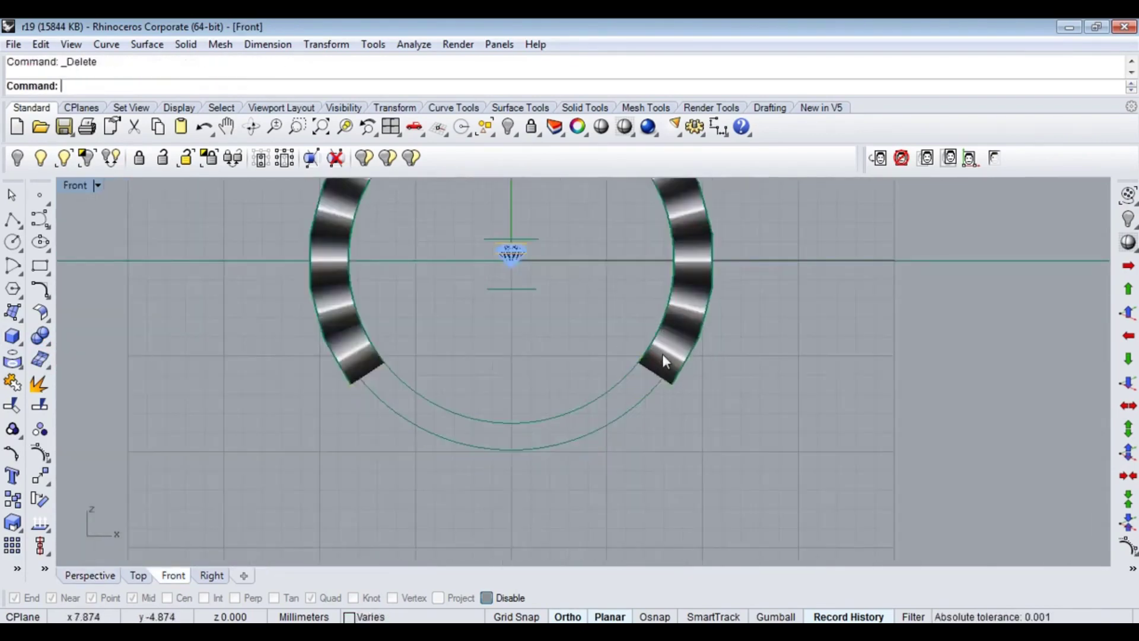
left_click(681, 310)
left_click(331, 317)
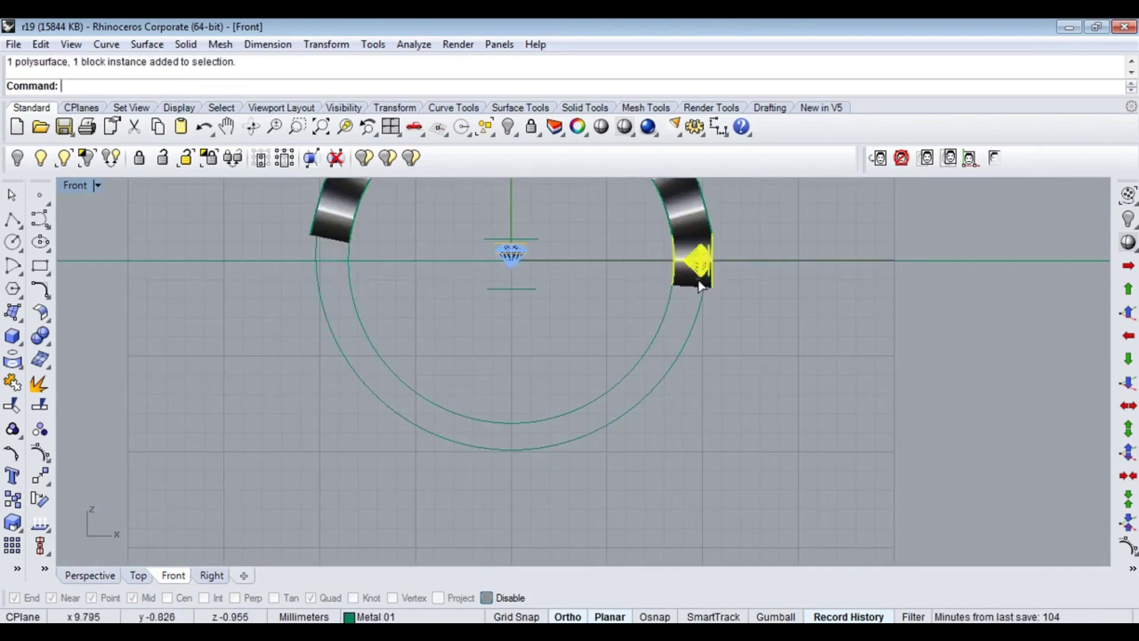
left_click_drag(738, 323, 643, 343)
scroll(696, 314, "up", 4)
scroll(706, 320, "down", 4)
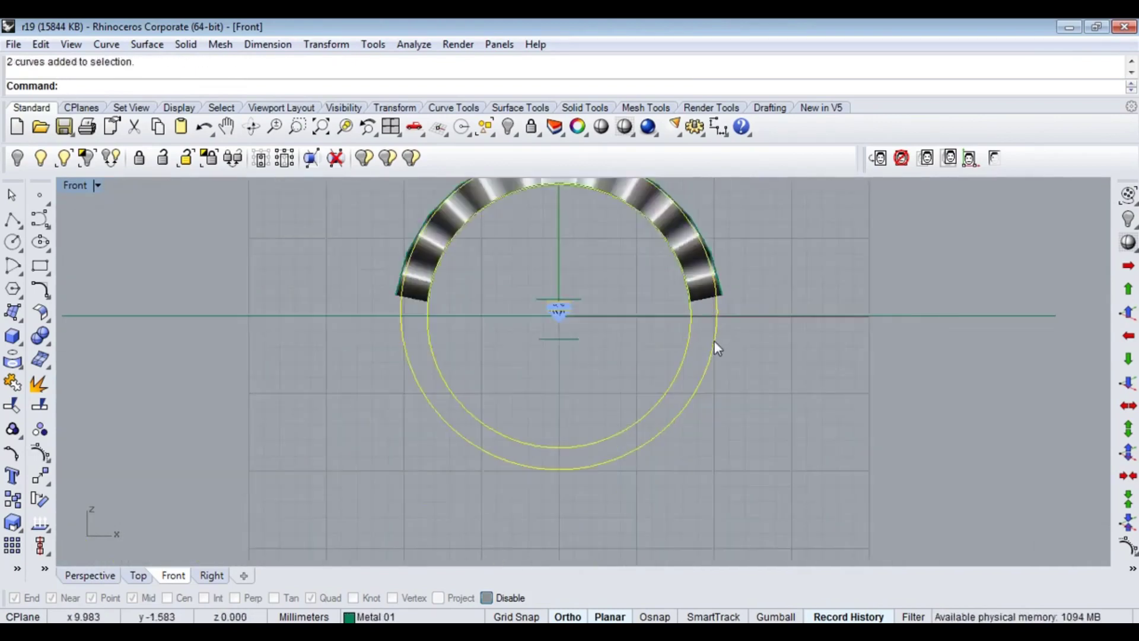
scroll(682, 353, "up", 2)
scroll(650, 352, "down", 1)
scroll(685, 325, "down", 3)
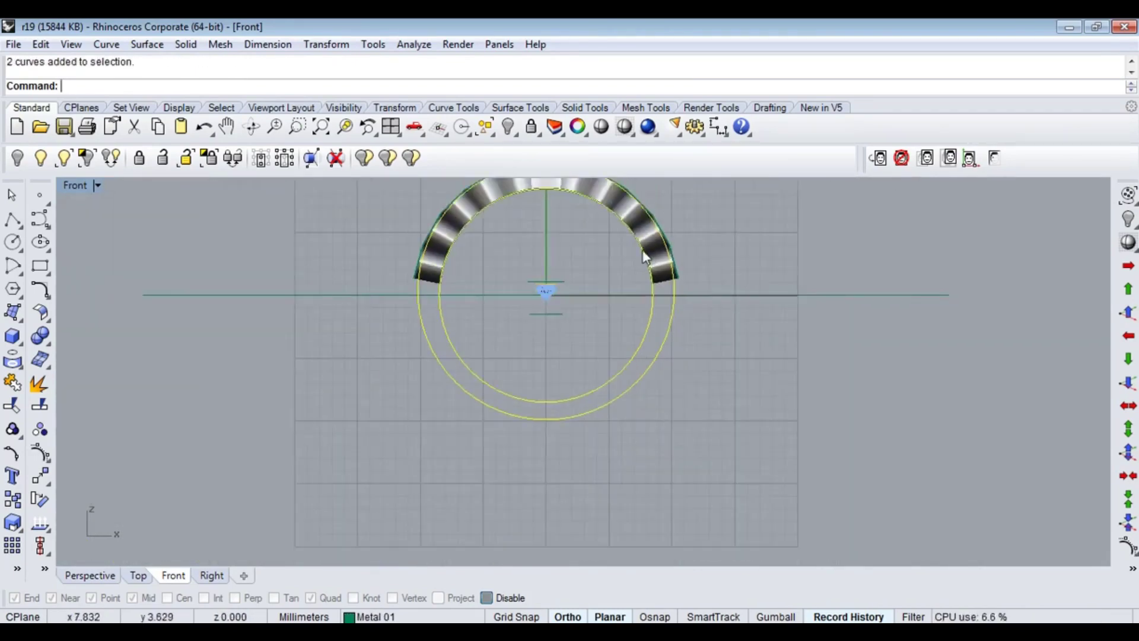
scroll(682, 338, "up", 2)
scroll(682, 354, "up", 2)
scroll(685, 344, "down", 1)
- Step back and forth through the undo history to restore the deleted pieces
key("ctrl+z")
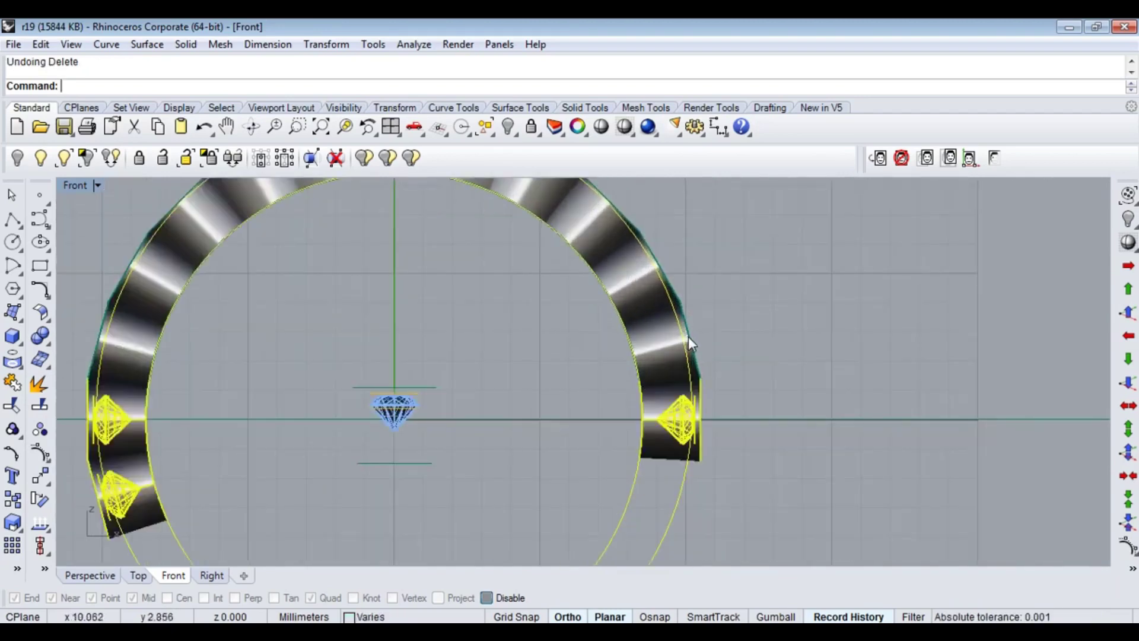
scroll(690, 398, "down", 2)
key("ctrl+z")
key("ctrl+y")
key("ctrl+z")
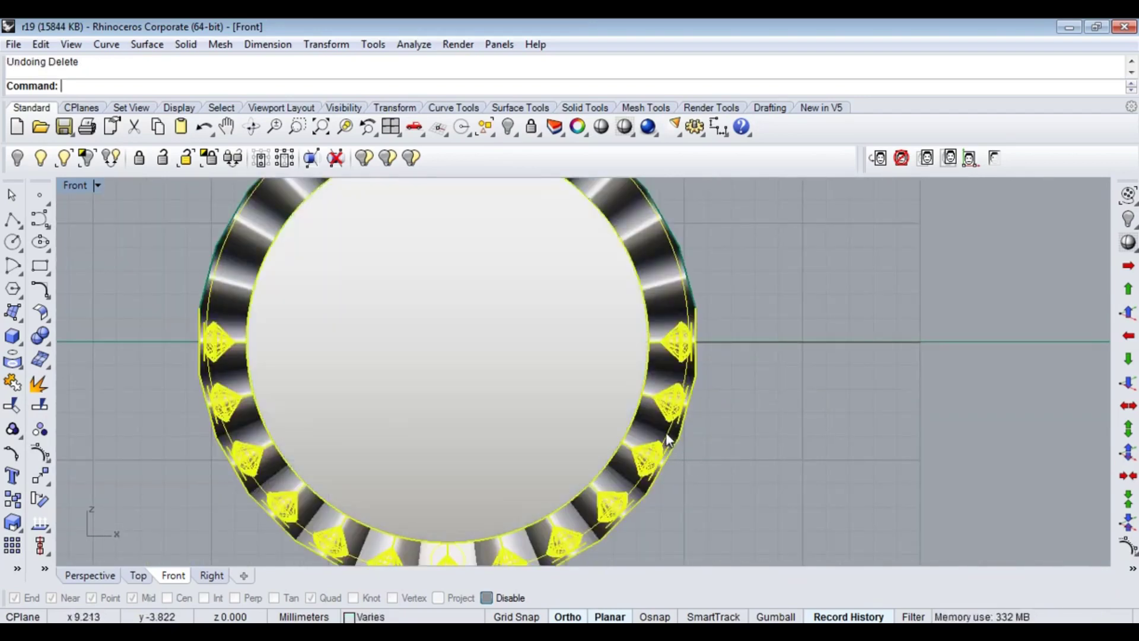
key("ctrl+z")
- Delete a lower band piece, its stone and a left-side setting, then select a right setting
left_click(623, 394)
left_click(652, 452)
key("Delete")
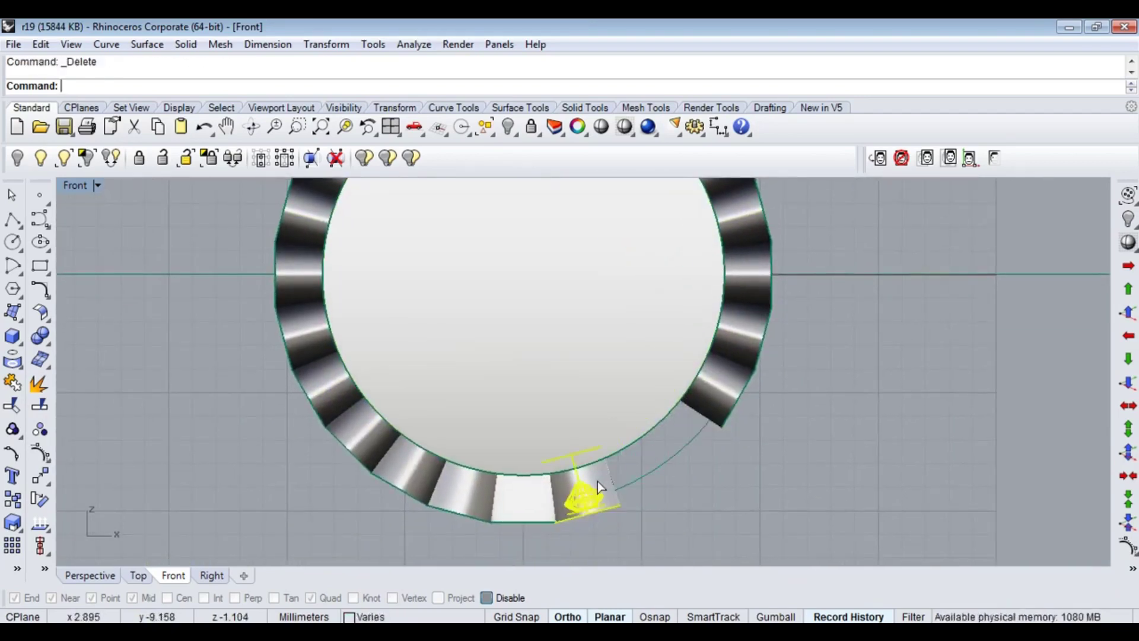
left_click(320, 360)
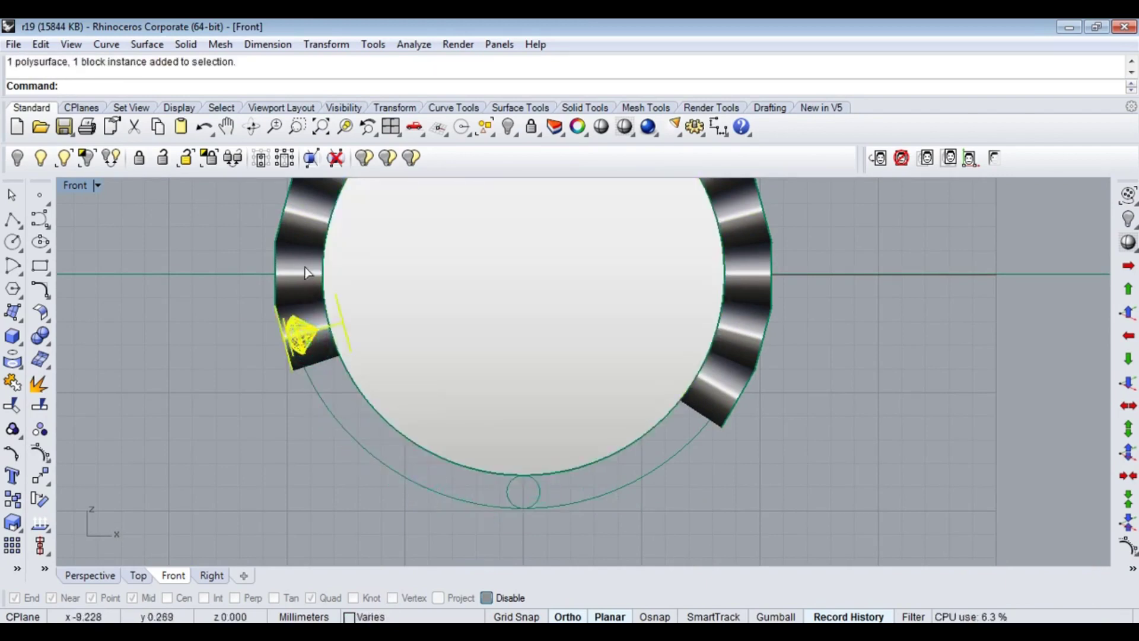
key("Delete")
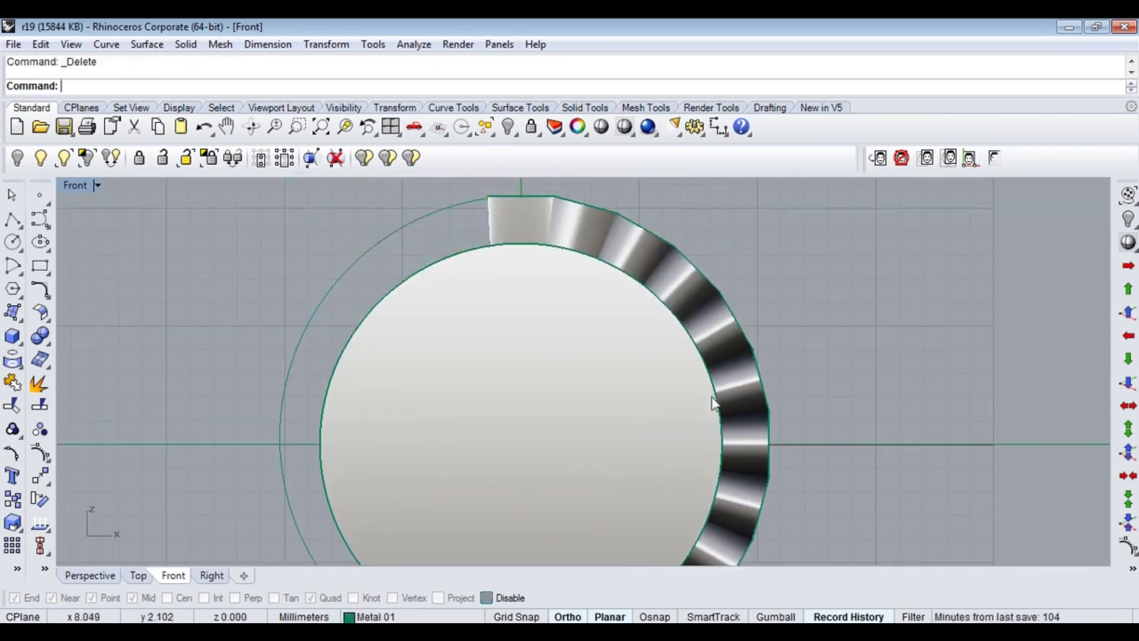
left_click(722, 461, "shift")
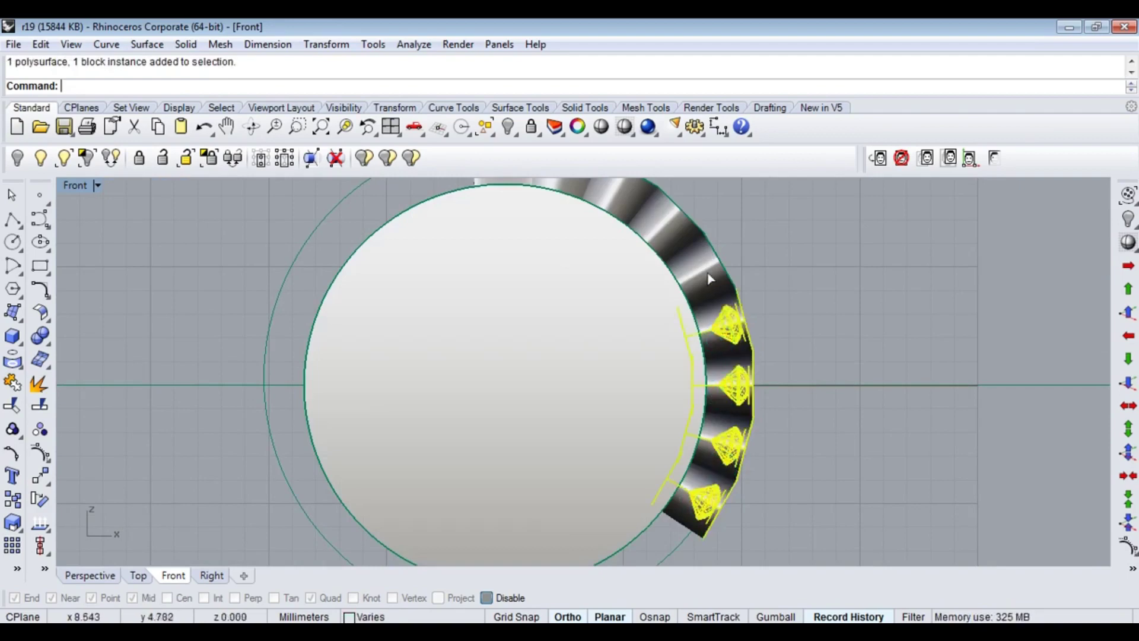
scroll(593, 287, "down", 3)
key("ctrl+alt+w")
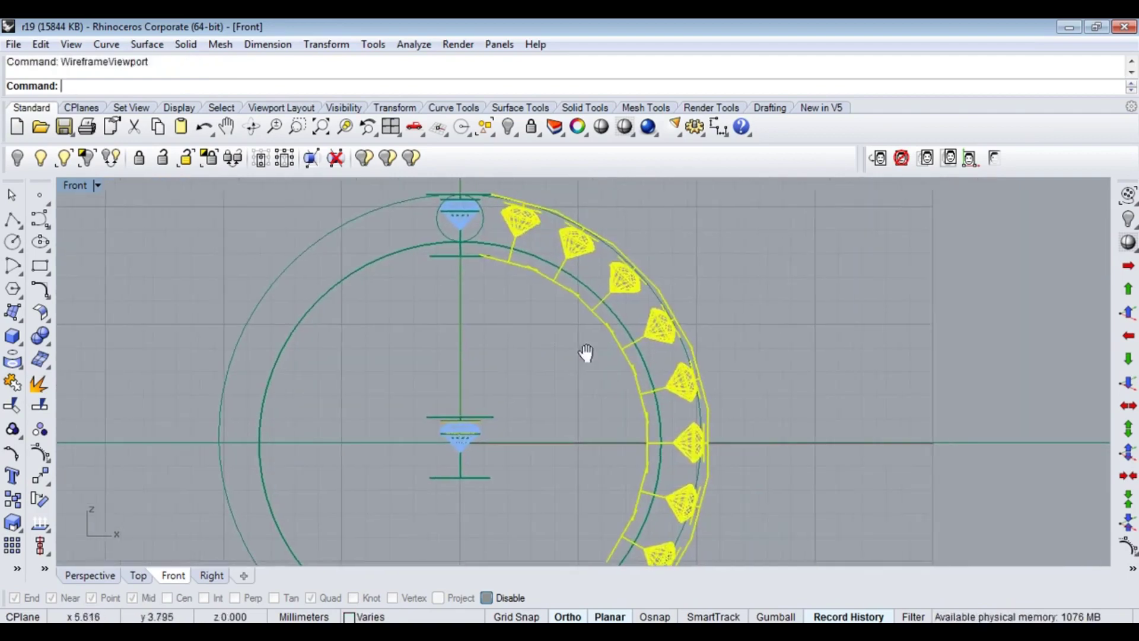
- Rotate the selected settings about the ring top to centre the gem arc
scroll(585, 356, "up", 1)
type("Rotate")
key("Return")
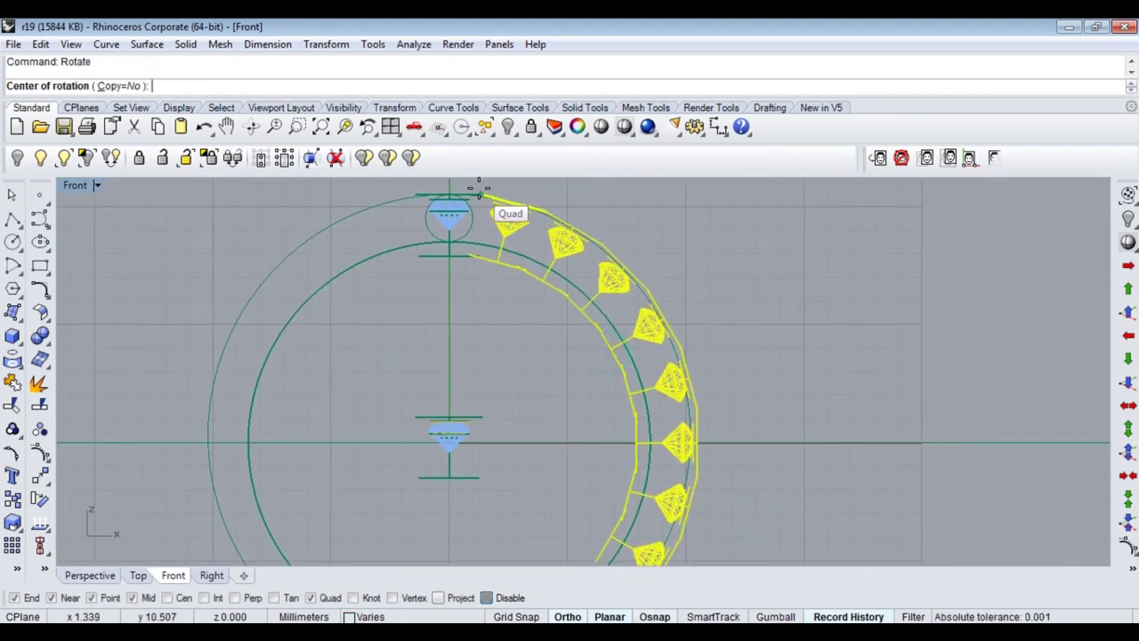
left_click(479, 188)
scroll(712, 486, "up", 5)
left_click(610, 438)
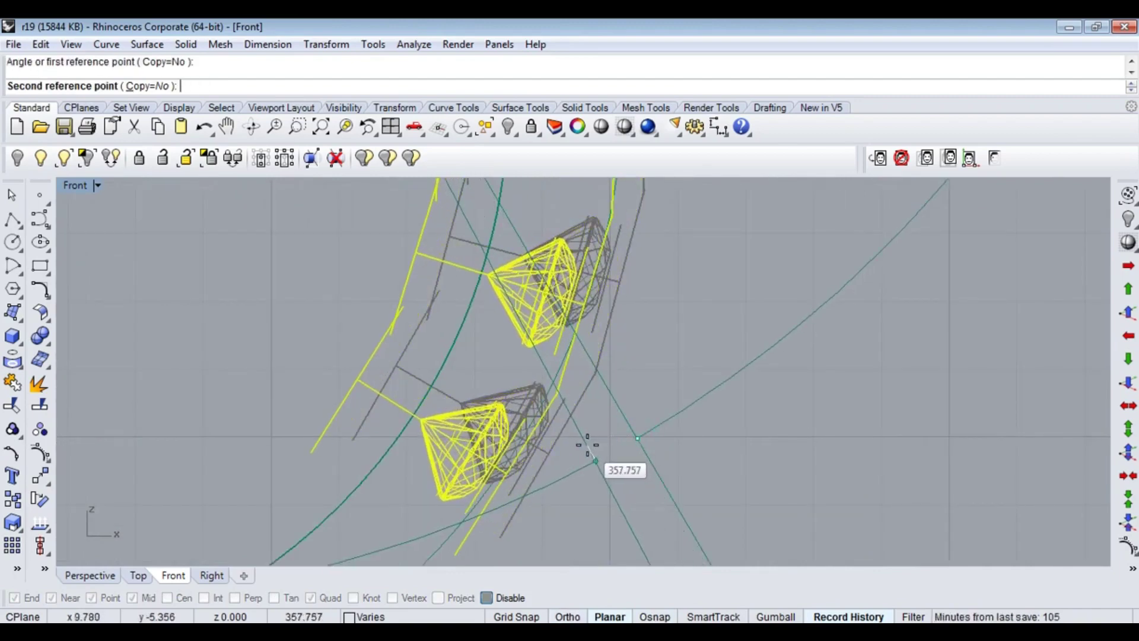
left_click(593, 436)
scroll(582, 432, "down", 3)
scroll(517, 332, "up", 2)
key("ctrl+alt+w")
scroll(501, 358, "down", 1)
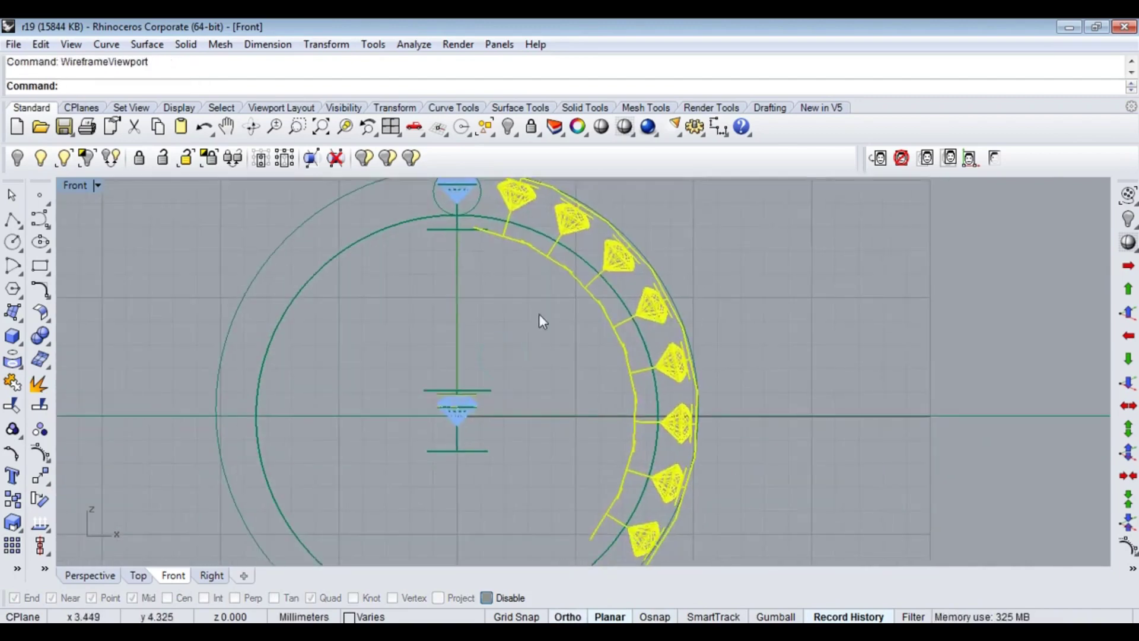
- Mirror the right-hand settings across the ring centre onto the left side
type("Mirror")
key("Return")
left_click(452, 415)
left_click(484, 234)
key("ctrl+alt+s")
scroll(632, 369, "down", 2)
- Delete the lower band piece and the leftover piece on the left
left_click(650, 443)
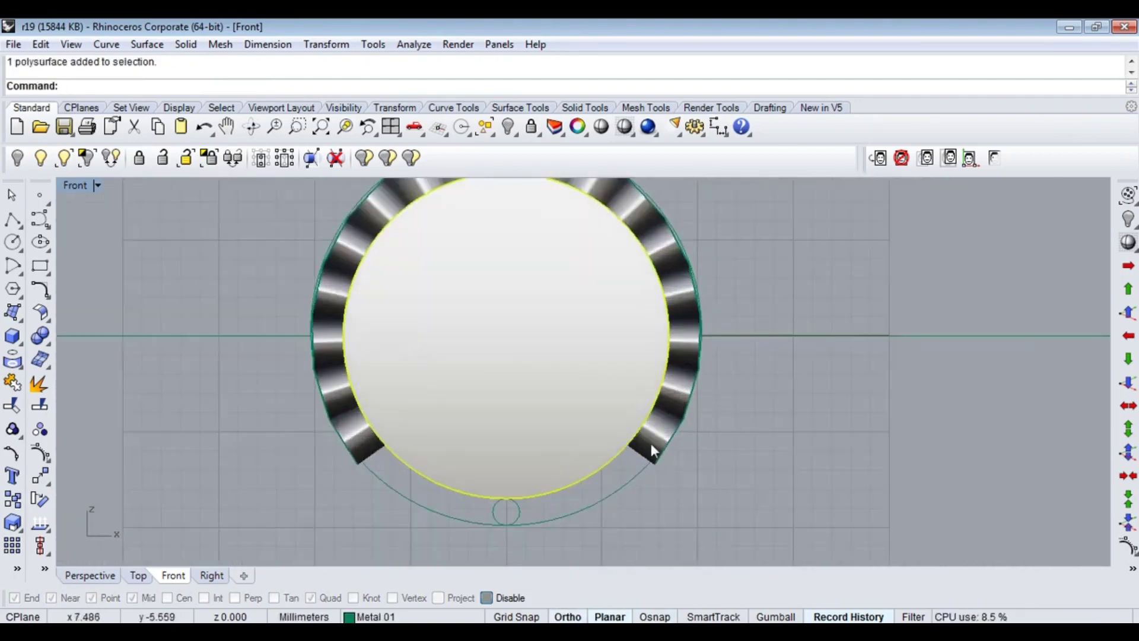
key("Delete")
scroll(678, 376, "up", 3)
scroll(338, 380, "down", 3)
left_click_drag(338, 379, 401, 301)
key("Delete")
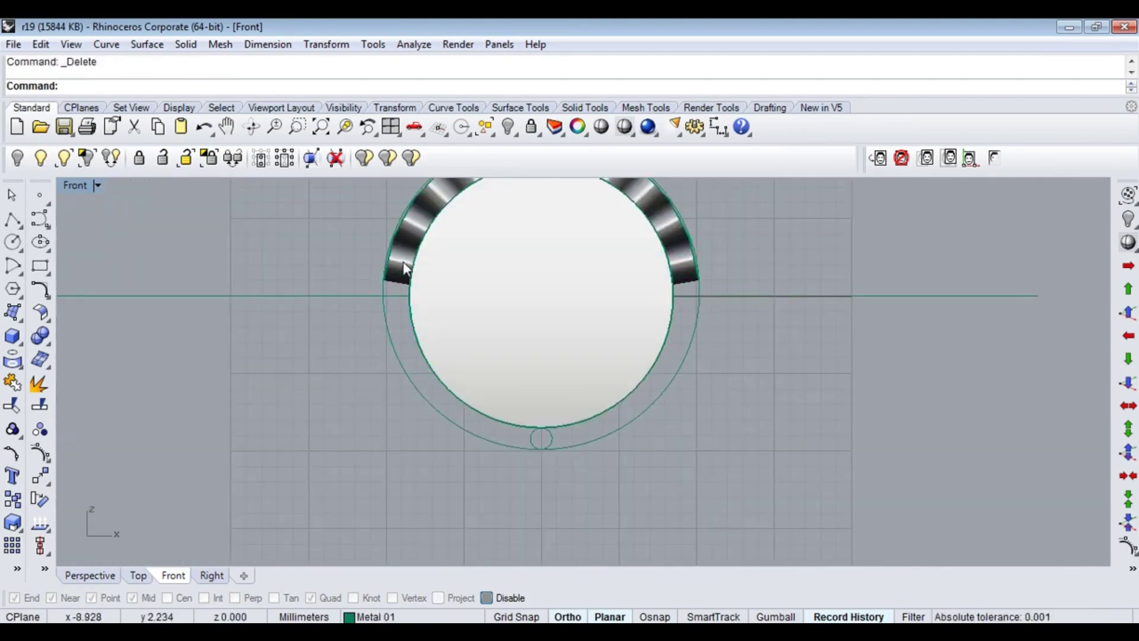
scroll(682, 255, "up", 2)
- Select the whole gem row in the maximized Perspective view
key("ctrl+F4")
mouse_move(574, 447)
right_mouse_down()
mouse_move(617, 351)
mouse_move(636, 407)
mouse_move(653, 387)
mouse_move(568, 372)
mouse_move(720, 507)
mouse_move(635, 453)
mouse_move(621, 365)
mouse_move(668, 363)
mouse_move(666, 275)
mouse_move(539, 379)
mouse_move(452, 315)
mouse_move(538, 306)
right_mouse_up()
scroll(579, 426, "up", 3)
scroll(620, 364, "down", 2)
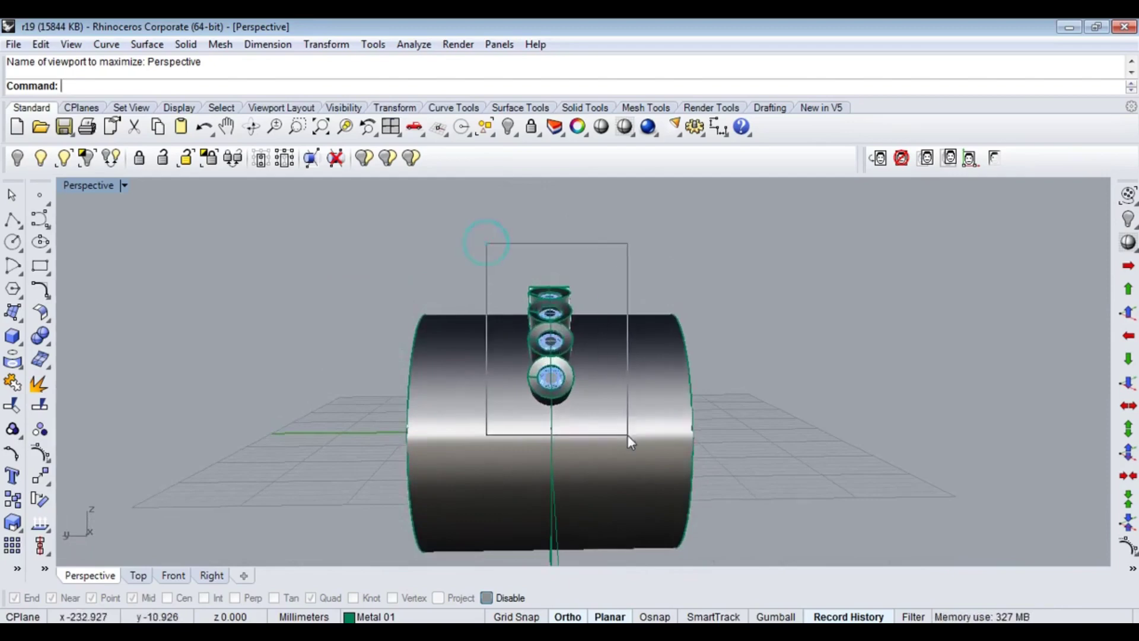
left_click_drag(487, 244, 627, 436)
right_click_drag(628, 436, 603, 472)
- In the Top view, group the settings and stones and move the row sideways
key("ctrl+Tab")
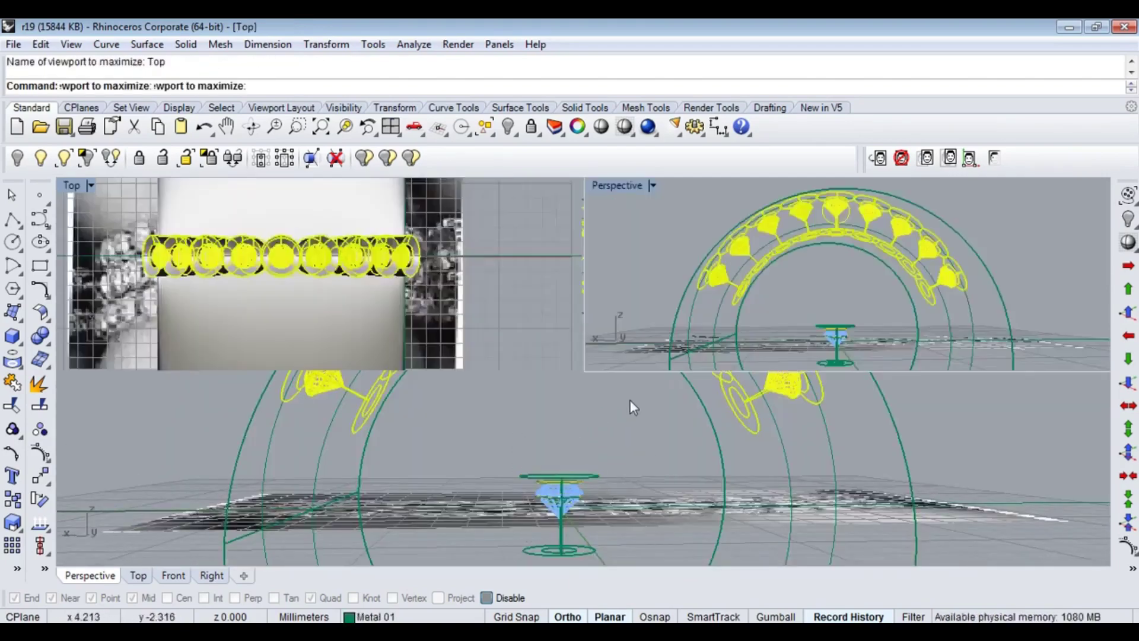
key("ctrl+g")
scroll(617, 439, "up", 2)
scroll(707, 389, "up", 2)
left_click(740, 334)
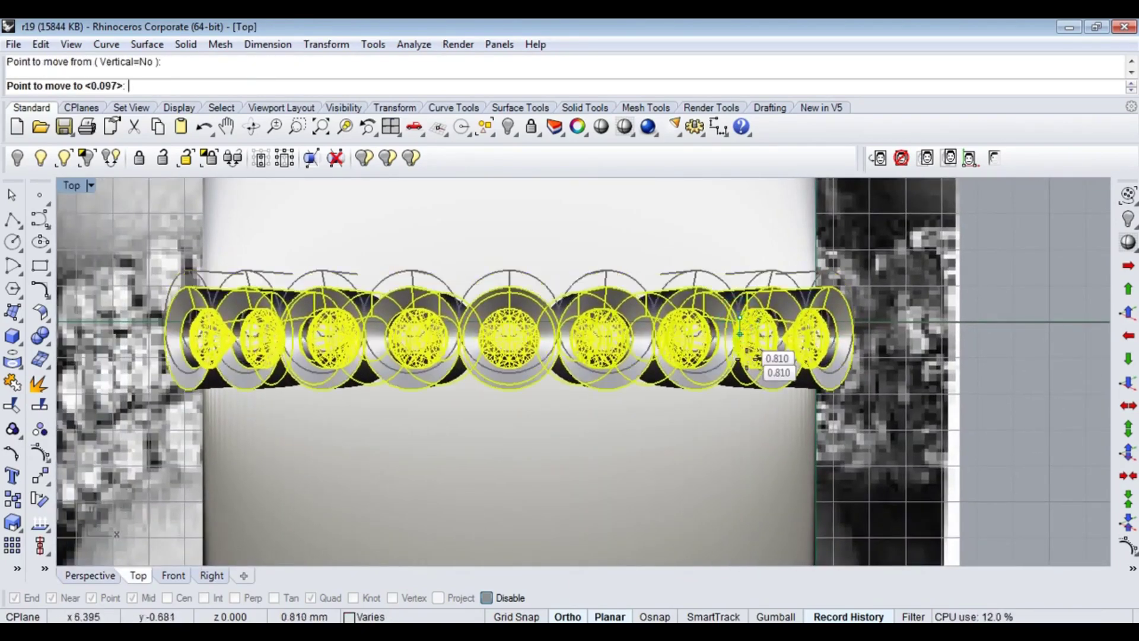
scroll(766, 356, "up", 1)
scroll(839, 336, "up", 3)
scroll(854, 344, "up", 2)
scroll(867, 347, "up", 1)
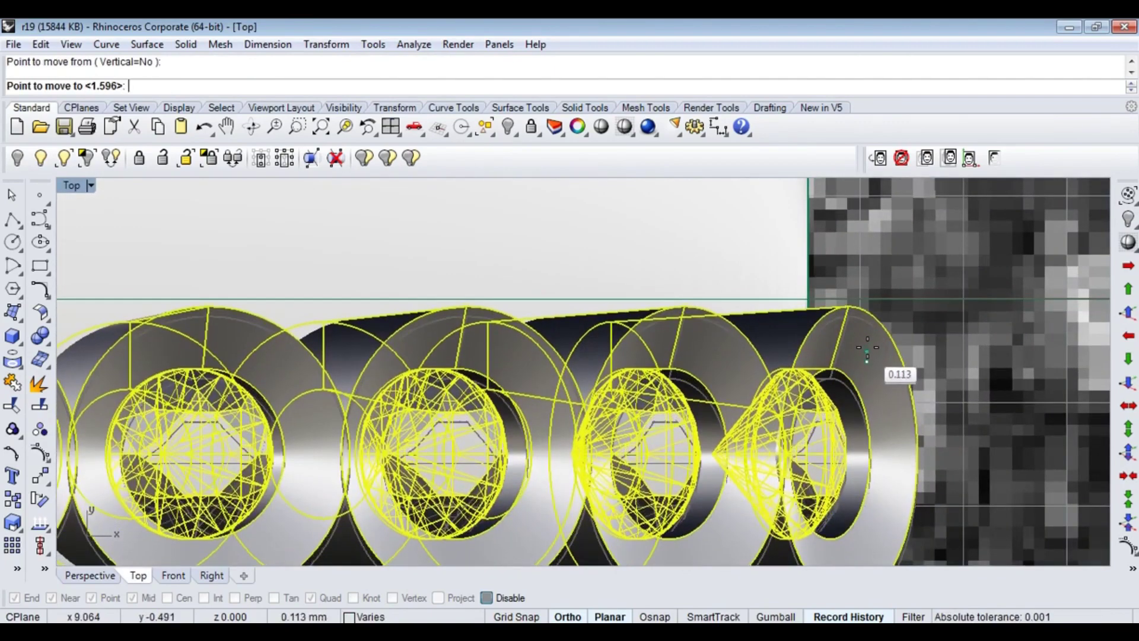
left_click(867, 347)
scroll(816, 326, "down", 1)
type("0")
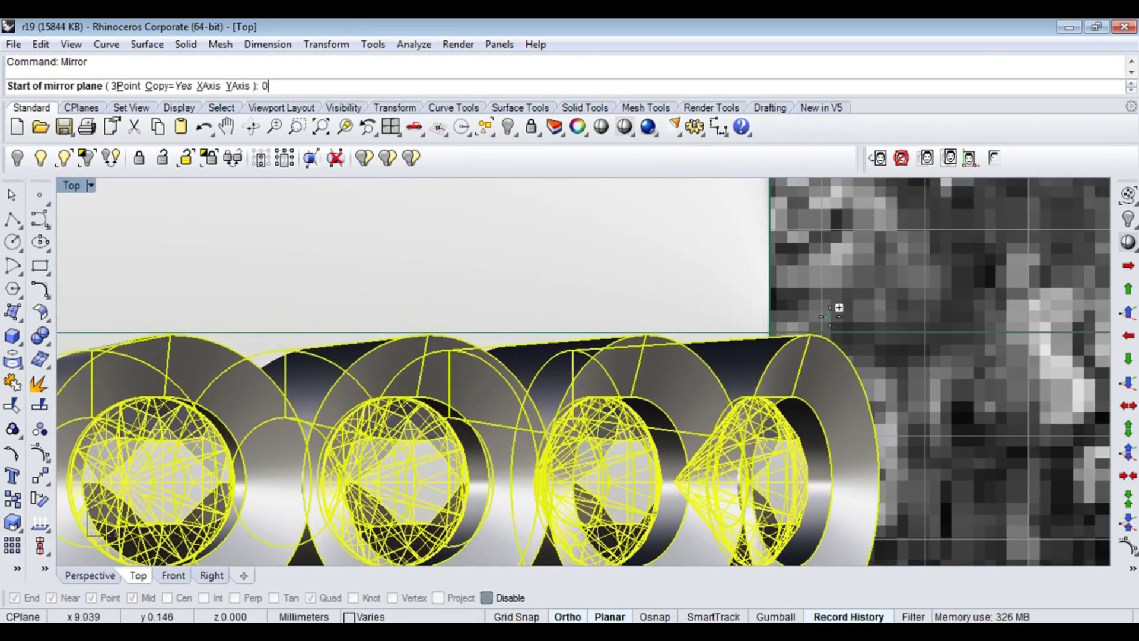
- Mirror a copy of the row and move it against the neighbouring settings
key("Return")
left_click(962, 262)
scroll(808, 347, "up", 3)
left_click(808, 346)
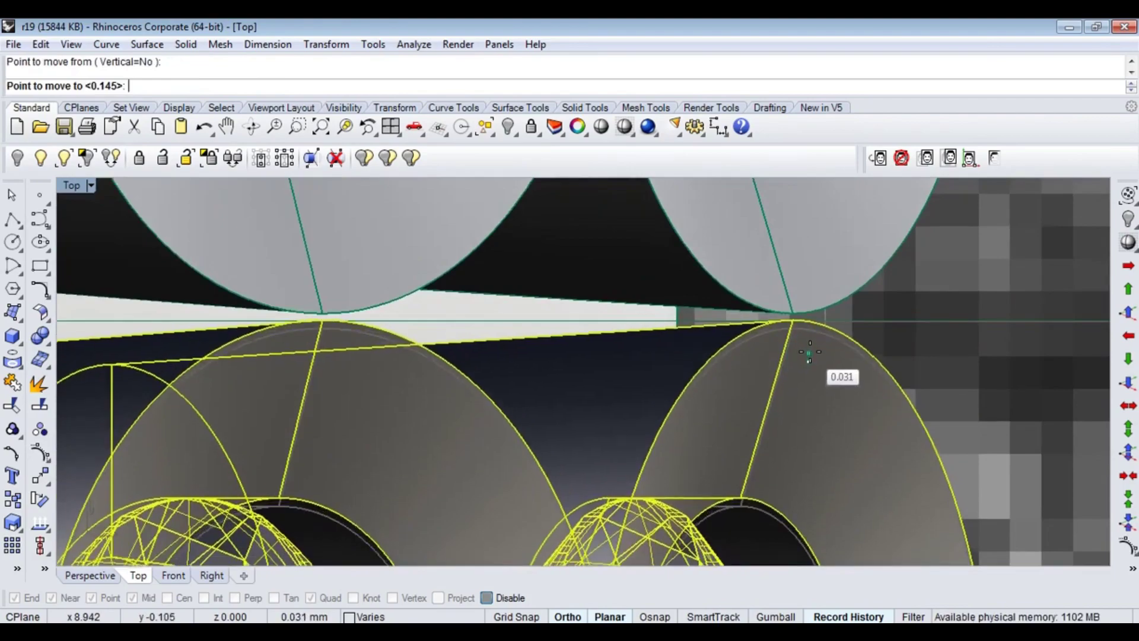
left_click(809, 353)
scroll(772, 332, "down", 5)
left_click(90, 575)
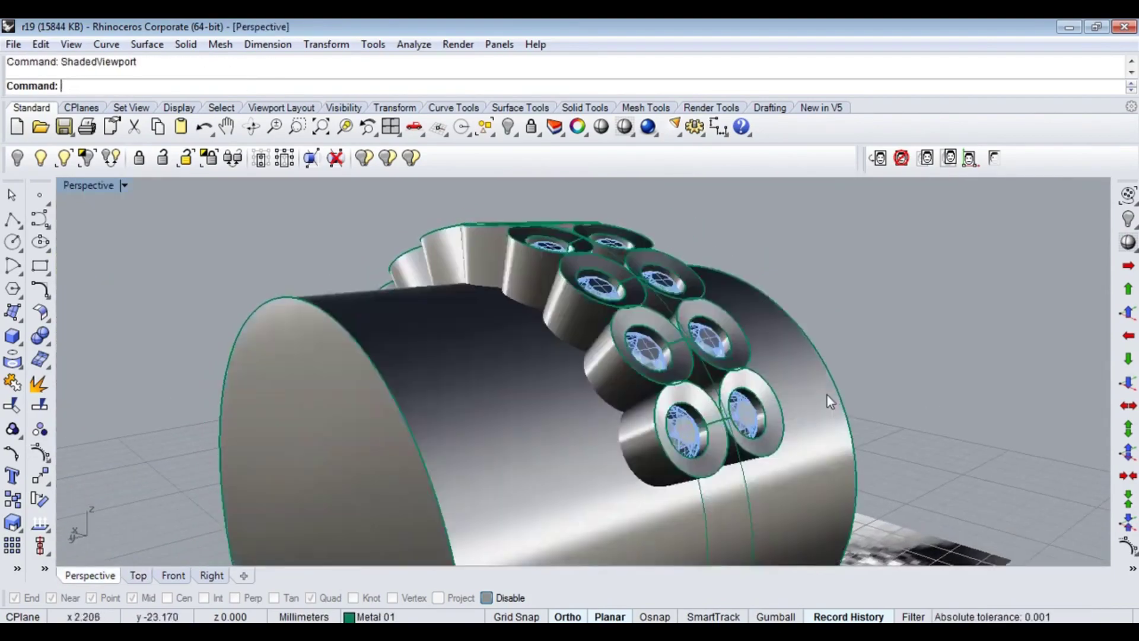
- Hide the ring band, orbit to the stone arch, and undo the last grouped change
left_click(827, 395)
key("ctrl+h")
mouse_move(754, 369)
right_mouse_down()
mouse_move(715, 372)
mouse_move(918, 367)
mouse_move(847, 285)
mouse_move(722, 311)
right_mouse_up()
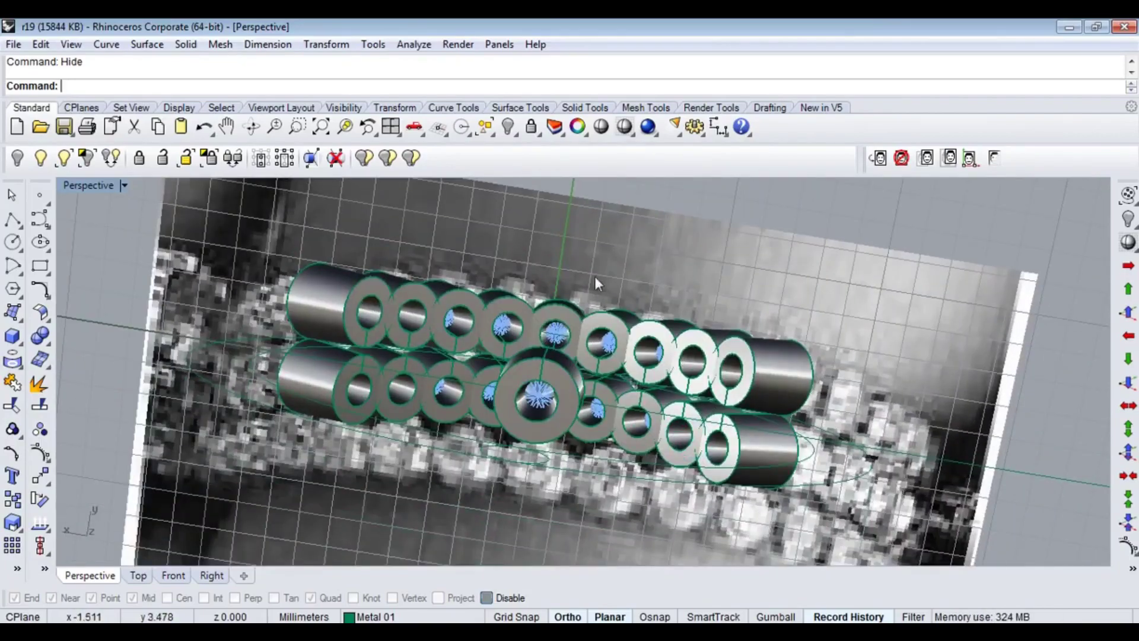
mouse_move(595, 276)
right_mouse_down()
mouse_move(635, 355)
mouse_move(460, 414)
mouse_move(682, 399)
mouse_move(649, 376)
mouse_move(568, 367)
mouse_move(714, 384)
mouse_move(607, 330)
mouse_move(637, 345)
right_mouse_up()
left_click(713, 384)
key("ctrl+z")
key("ctrl+z")
key("ctrl+z")
key("ctrl+z")
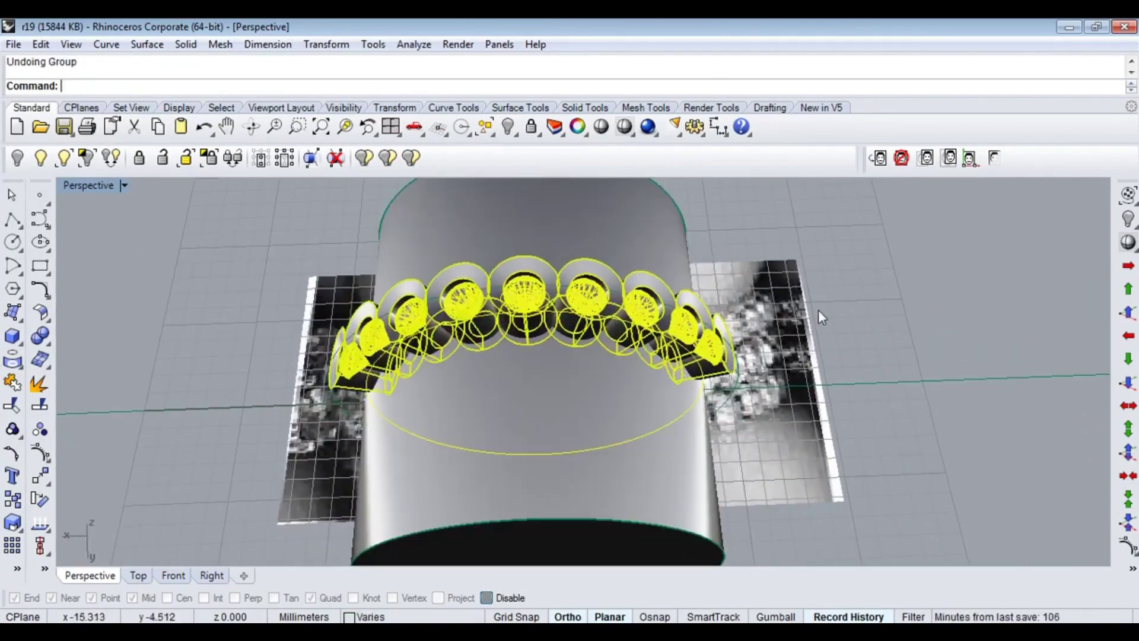
- Select a stone, the ring cylinder and the circle curve around the band
right_click_drag(817, 309, 628, 294)
left_click(580, 249)
mouse_move(580, 249)
right_mouse_down()
mouse_move(796, 313)
mouse_move(528, 332)
mouse_move(880, 305)
mouse_move(766, 361)
mouse_move(666, 390)
mouse_move(620, 428)
right_mouse_up()
left_click(666, 389)
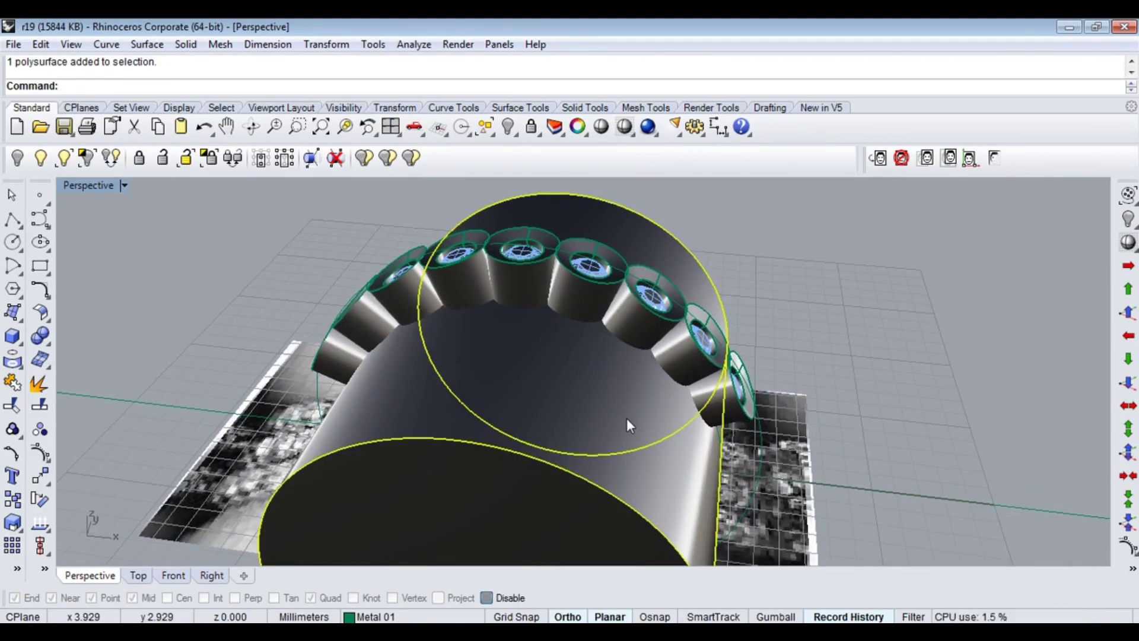
mouse_move(627, 418)
right_mouse_down()
mouse_move(586, 402)
mouse_move(595, 356)
mouse_move(452, 309)
mouse_move(493, 354)
mouse_move(572, 356)
mouse_move(669, 438)
mouse_move(753, 448)
mouse_move(556, 389)
mouse_move(632, 372)
right_mouse_up()
left_click(652, 433)
- Delete one gem from the band in the maximized Front view
key("ctrl+F2")
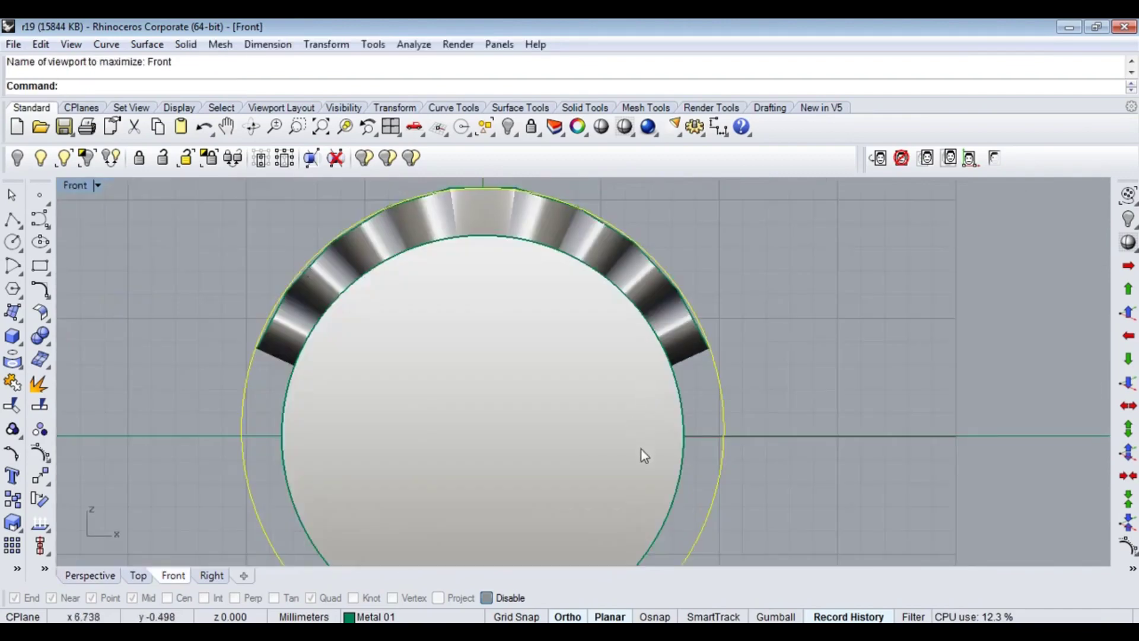
mouse_move(642, 450)
right_mouse_down()
mouse_move(666, 336)
mouse_move(662, 455)
right_mouse_up()
left_click_drag(683, 327, 369, 265)
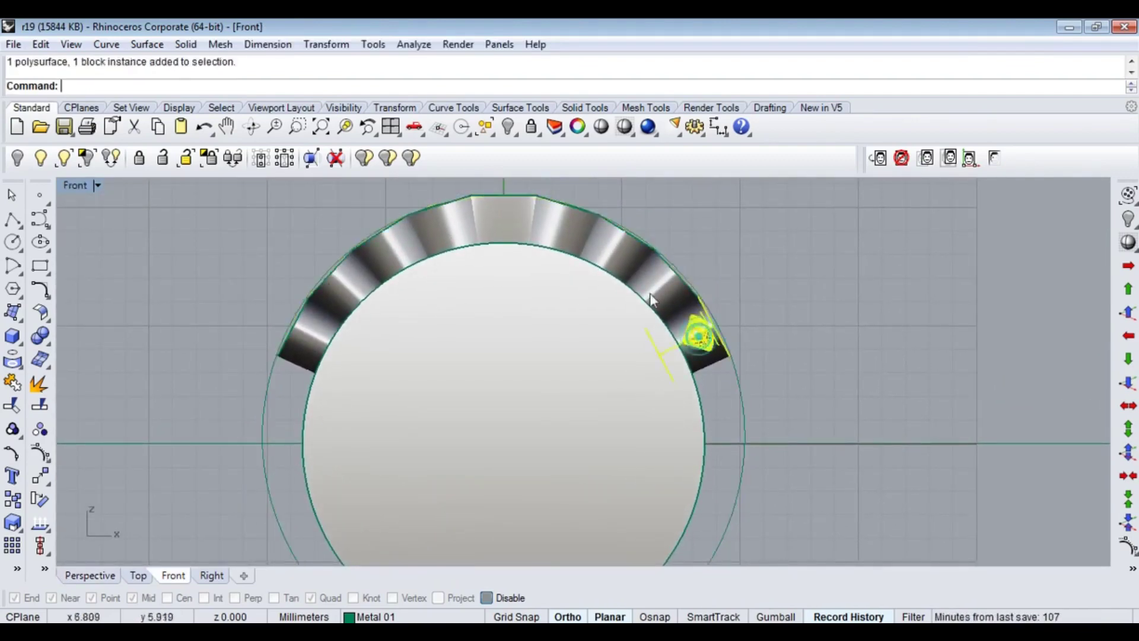
key("Delete")
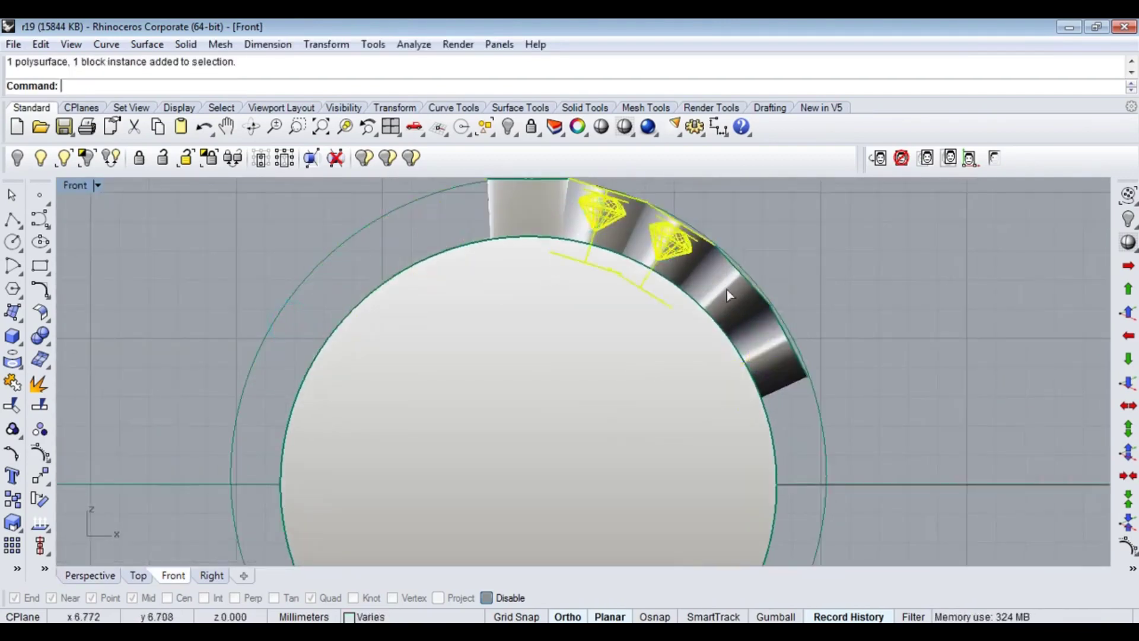
- Rotate the remaining gems along the band's arc
right_click_drag(726, 289, 601, 326)
type("rotate")
key("Return")
left_click(529, 264)
left_click(767, 402)
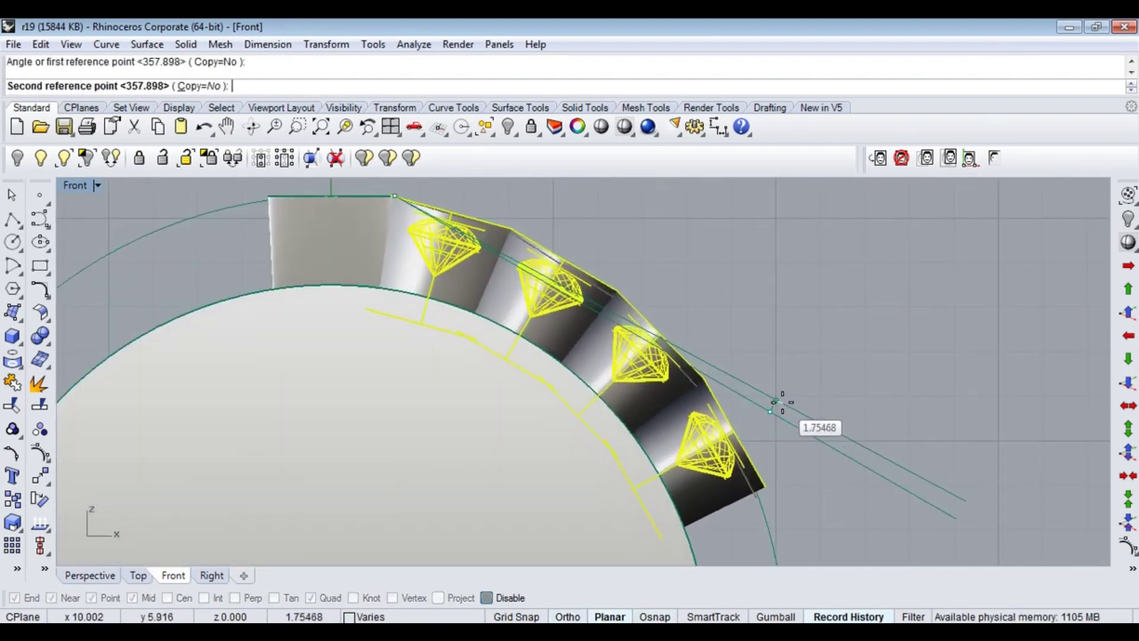
left_click(810, 379)
- Mirror the gems across the vertical centre line to the other side
scroll(642, 329, "down", 3)
left_click(581, 296)
type("mirror")
key("Return")
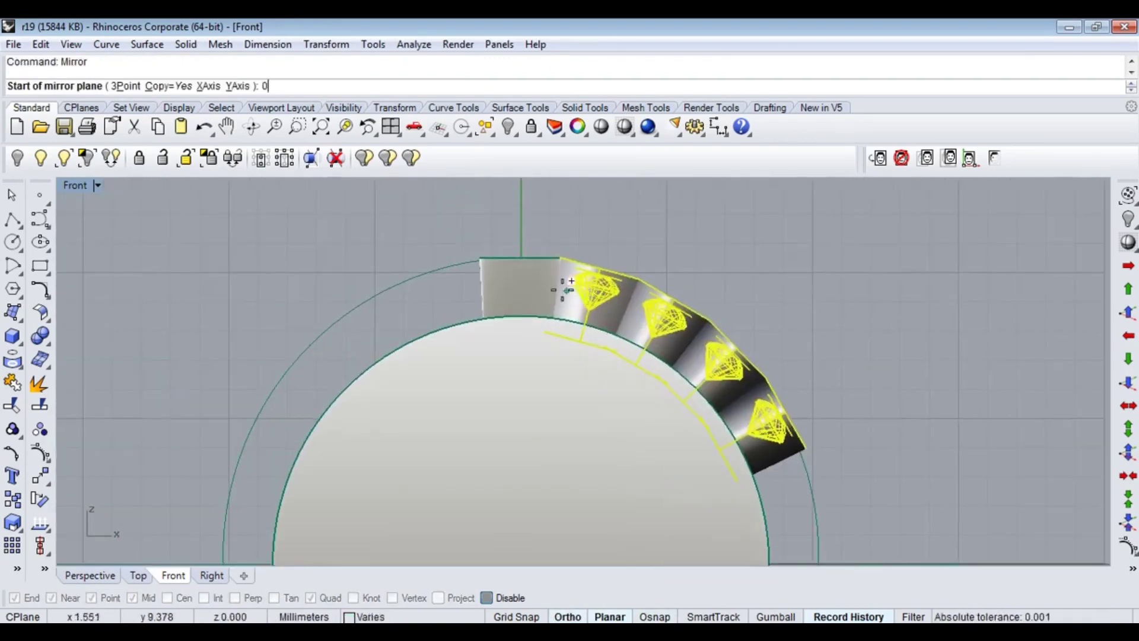
left_click(521, 332)
left_click(654, 235)
- Scale the guide circle from its bottom quadrant so it passes through the gems
key("ctrl+F4")
mouse_move(443, 412)
right_mouse_down()
mouse_move(560, 407)
mouse_move(602, 382)
right_mouse_up()
left_click(689, 359)
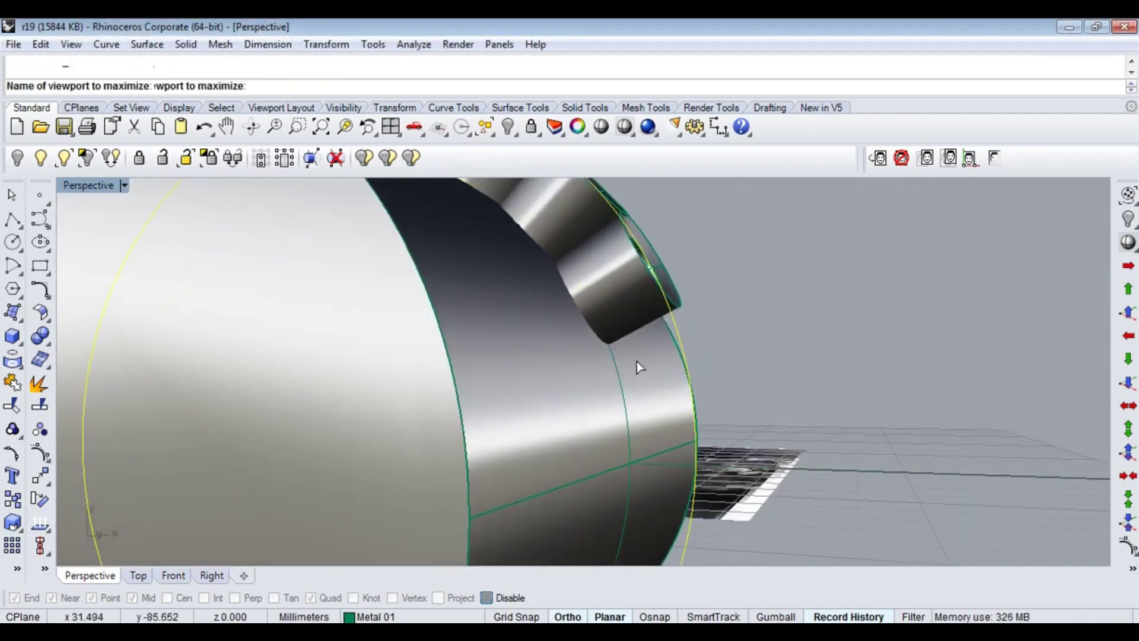
key("ctrl+F2")
type("scale")
key("Return")
scroll(534, 404, "up", 3)
left_click(499, 457)
scroll(510, 428, "down", 3)
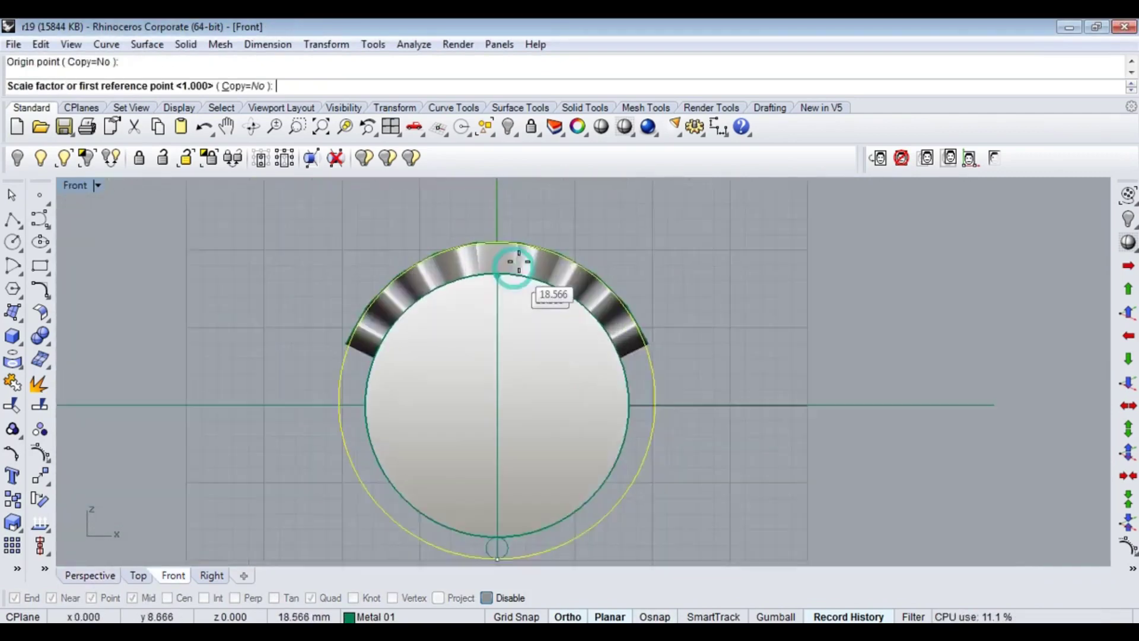
scroll(518, 262, "up", 3)
left_click(519, 226)
left_click(529, 226)
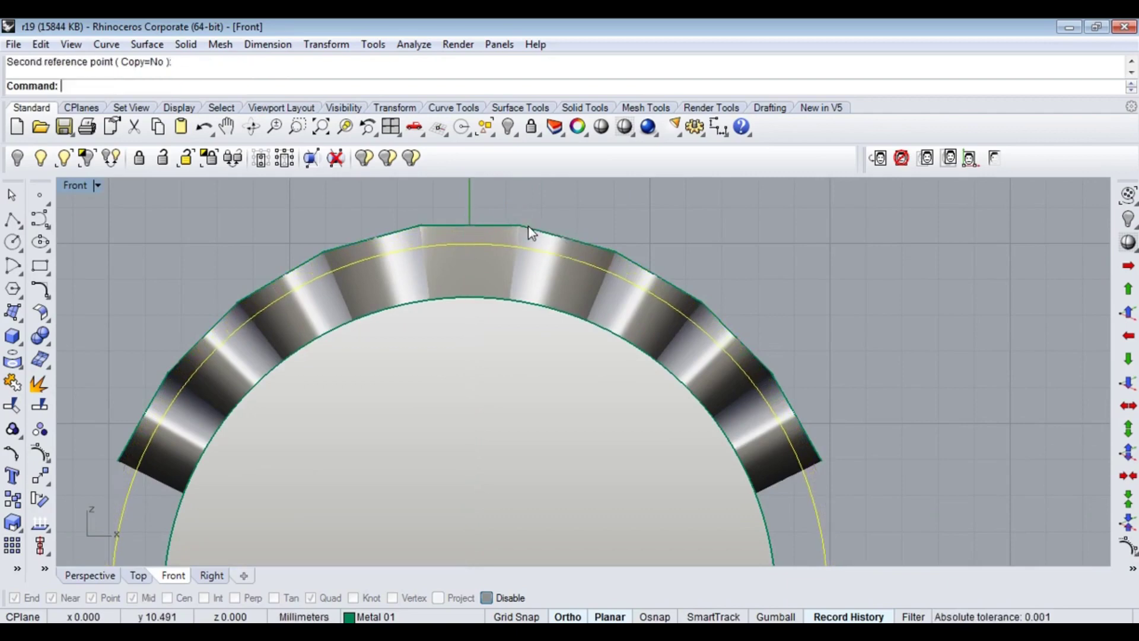
scroll(529, 231, "down", 3)
key("ctrl+F4")
left_click(593, 388)
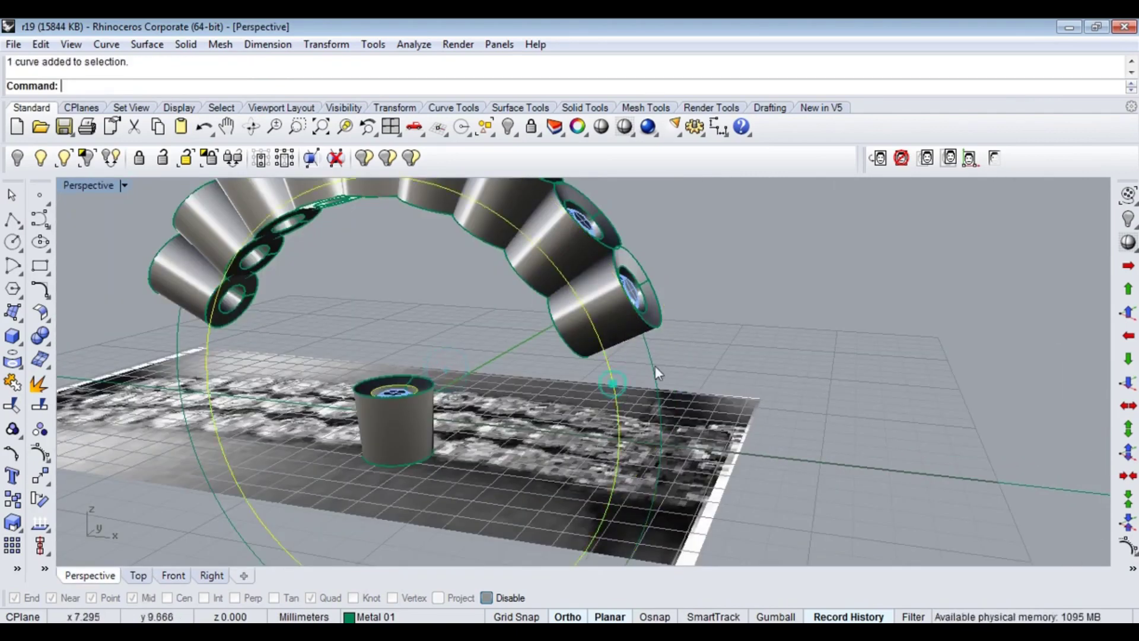
- Patch a surface across the circles and trim away the excess
type("Patch")
key("Return")
key("Return")
type("Trim")
- Offset the ring surface and extrude it on both sides with ExtrudeSrf
key("Return")
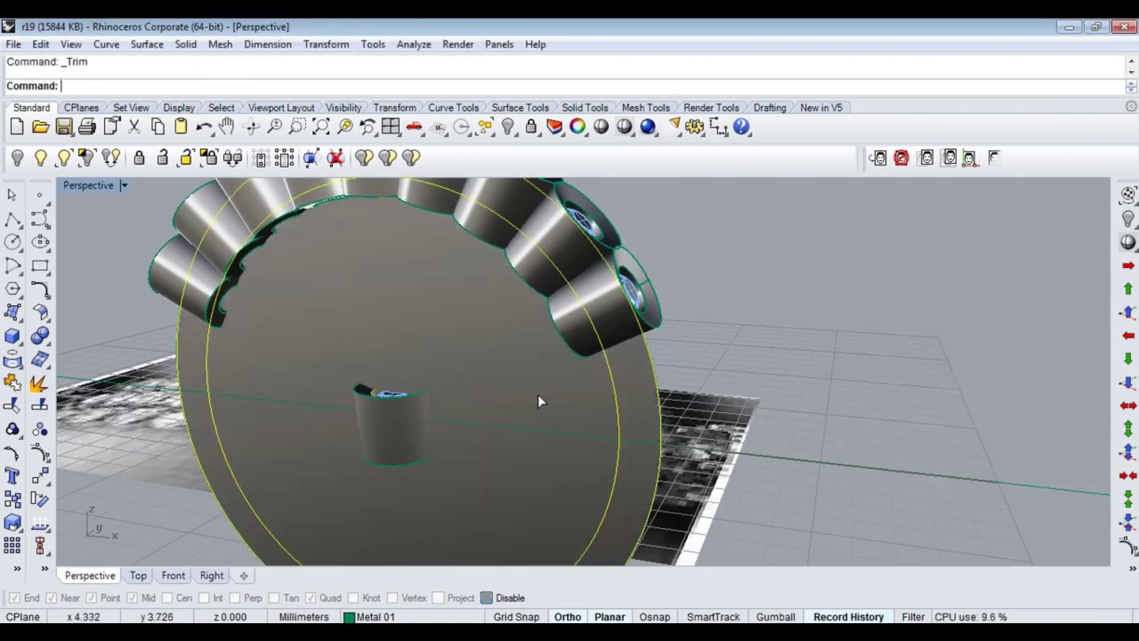
key("Escape")
left_click(617, 390)
mouse_move(617, 390)
right_mouse_down()
mouse_move(490, 365)
mouse_move(614, 398)
mouse_move(682, 365)
right_mouse_up()
type("OffsetSrf")
key("Return")
key("Return")
type("ExtrudeSrf")
key("Return")
type("b")
key("Return")
left_click(632, 403)
- In the shaded Right view, Scale1D the band's width from origin 0
key("ctrl+F4")
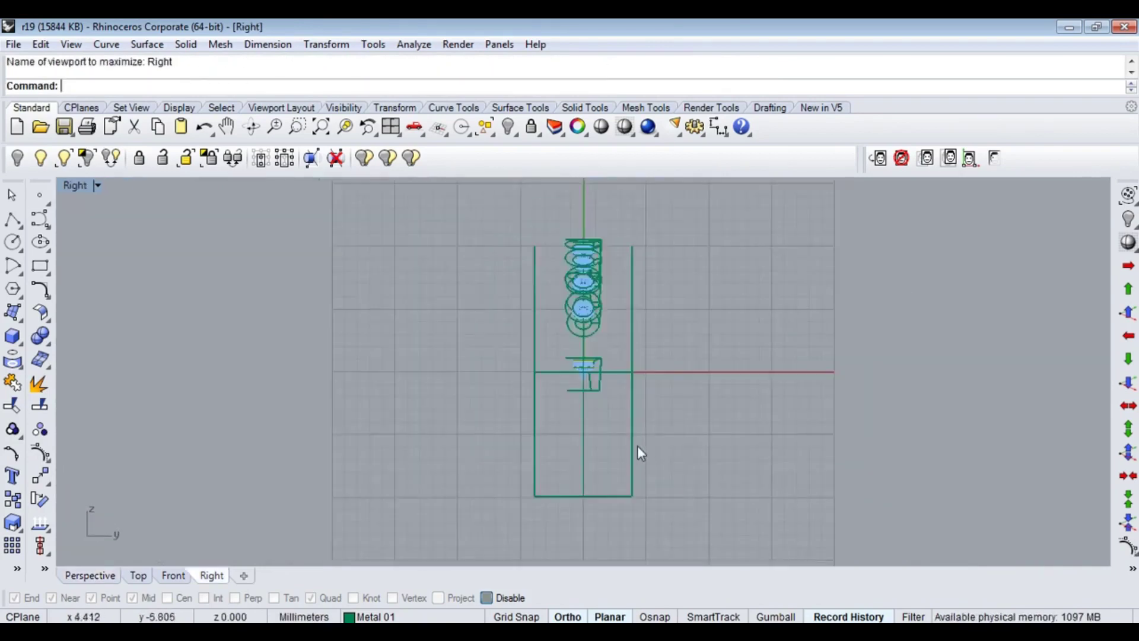
key("ctrl+alt+s")
left_click(592, 349)
right_click_drag(586, 361, 546, 436)
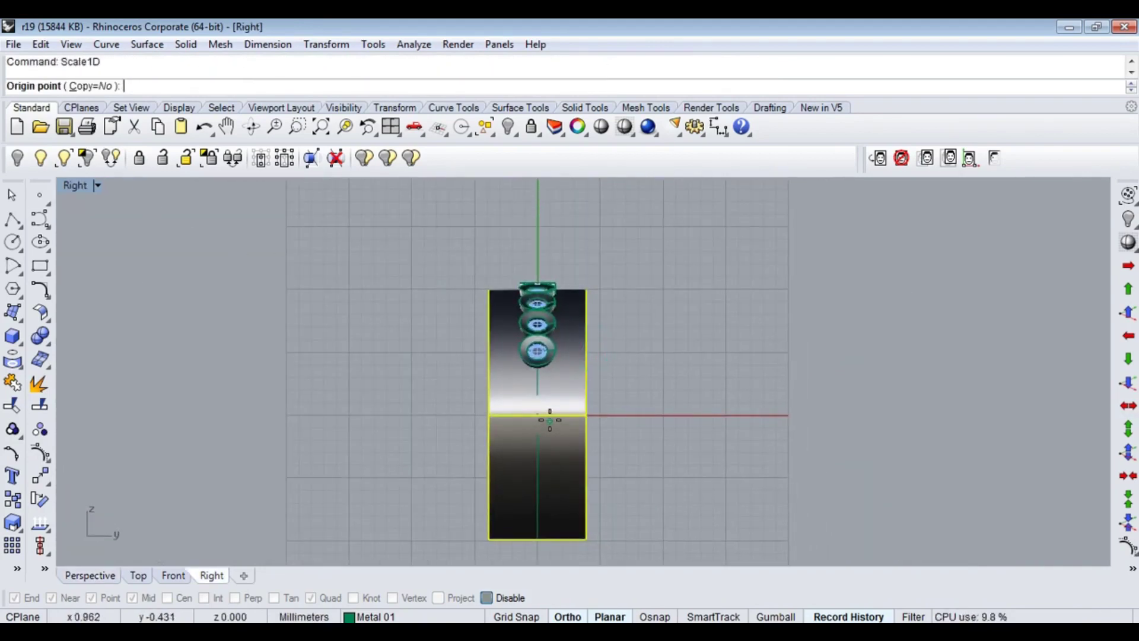
scroll(550, 420, "up", 2)
type("0")
key("Return")
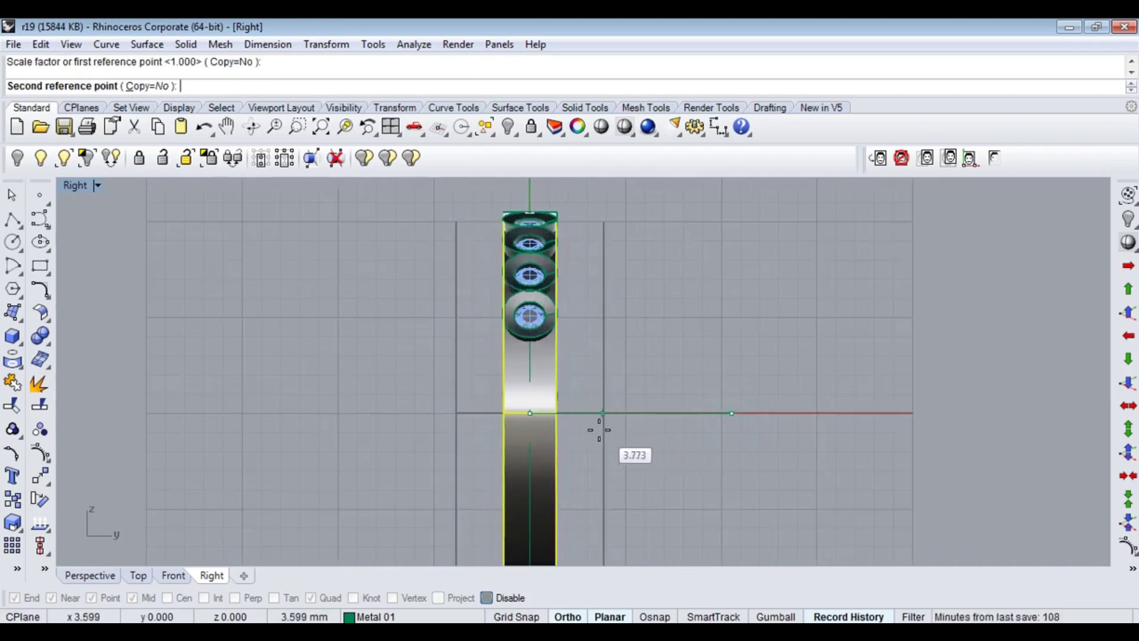
left_click(592, 431)
scroll(543, 407, "up", 3)
- Narrow the ring band further with a one-direction scale
key("ctrl+Tab")
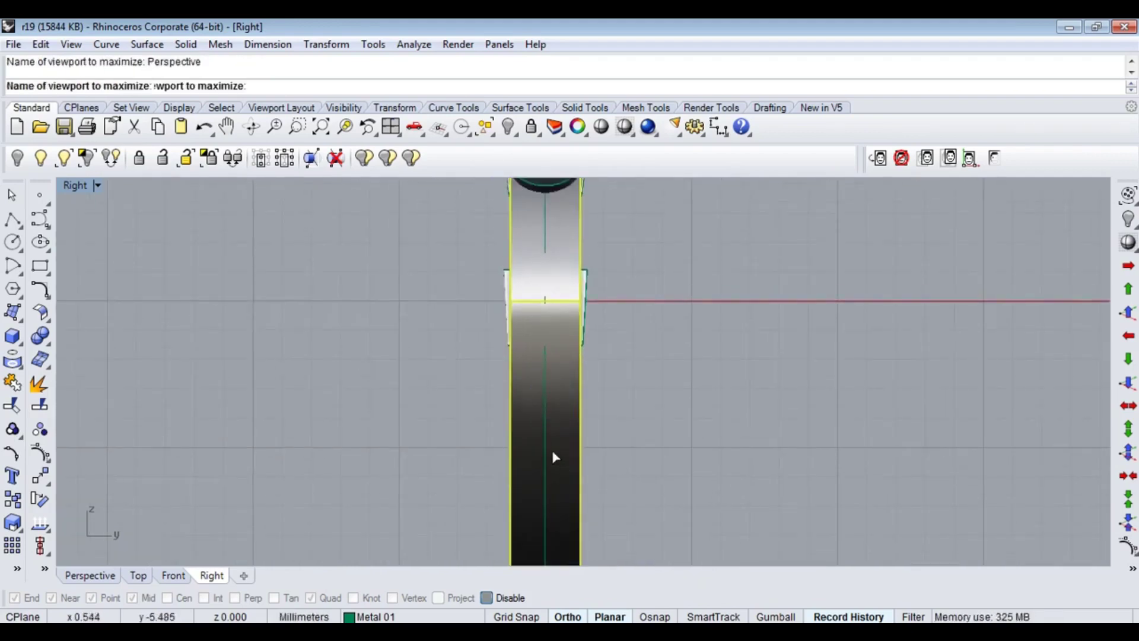
mouse_move(707, 457)
right_mouse_down()
mouse_move(624, 394)
mouse_move(399, 404)
right_mouse_up()
left_click(540, 330)
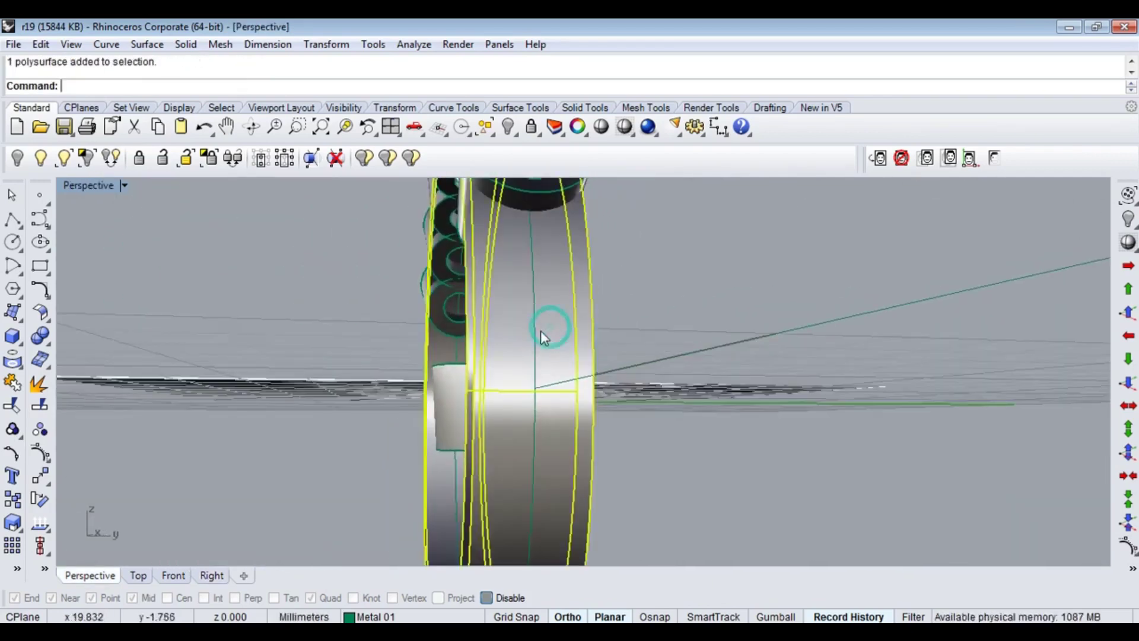
key("ctrl+Tab")
right_click_drag(553, 429, 513, 427)
key("Return")
left_click(825, 341)
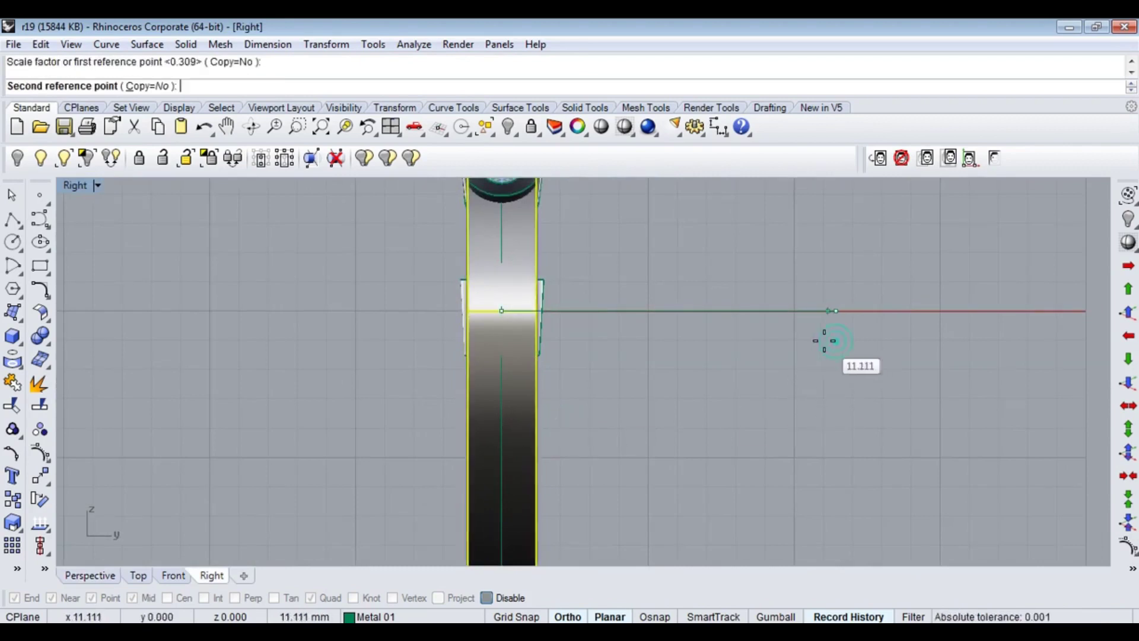
left_click(814, 342)
scroll(584, 396, "down", 1)
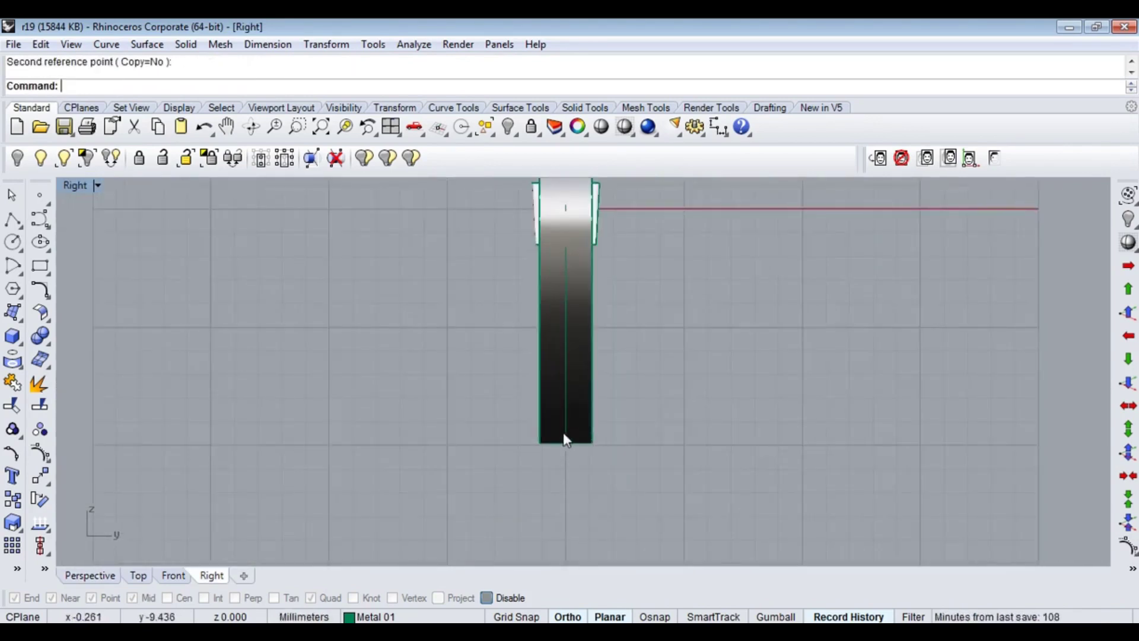
scroll(571, 428, "up", 2)
- In wireframe, copy a band curve 1 mm to the side
key("ctrl+alt+w")
left_click(565, 414)
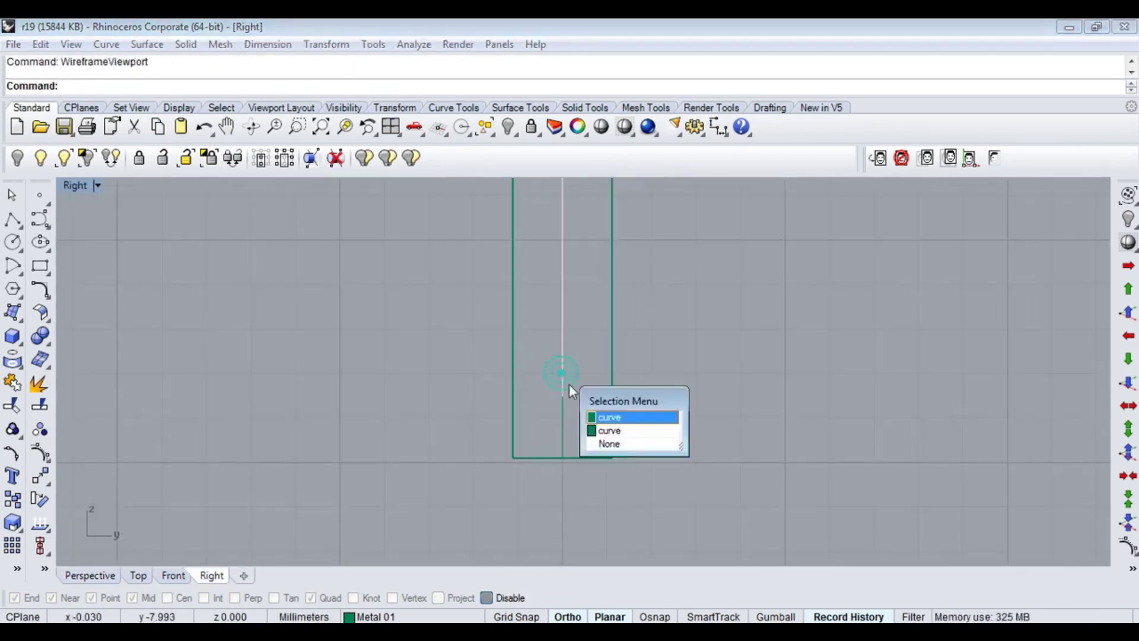
type("copy")
key("Return")
left_click(514, 500)
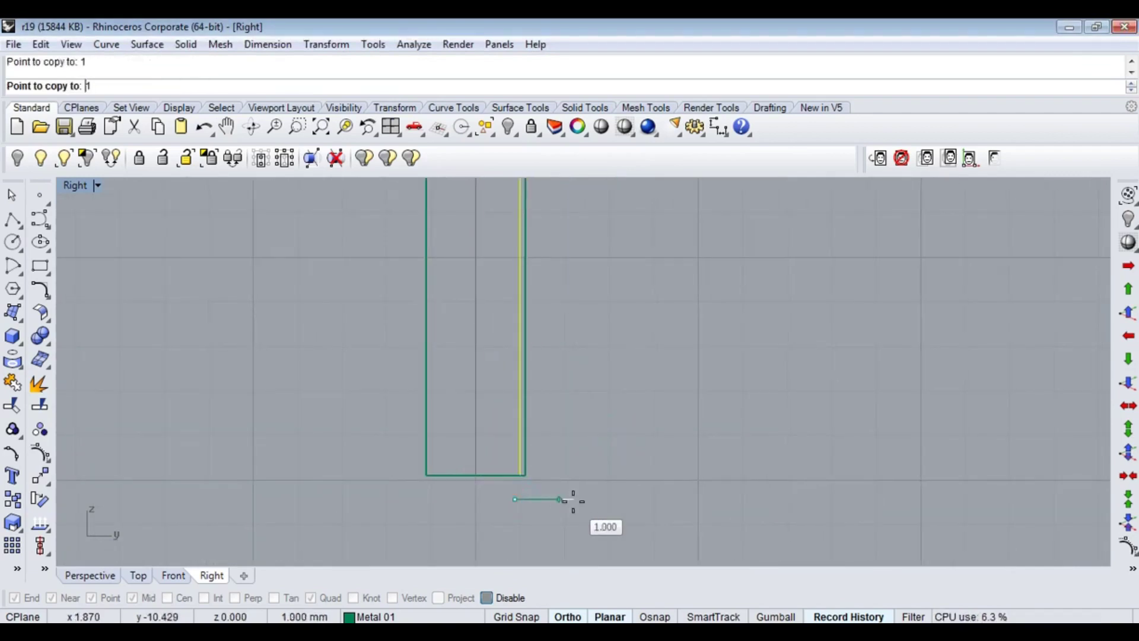
key("Escape")
- Mirror the copied curve across the band and stretch the outline to size
scroll(515, 448, "up", 2)
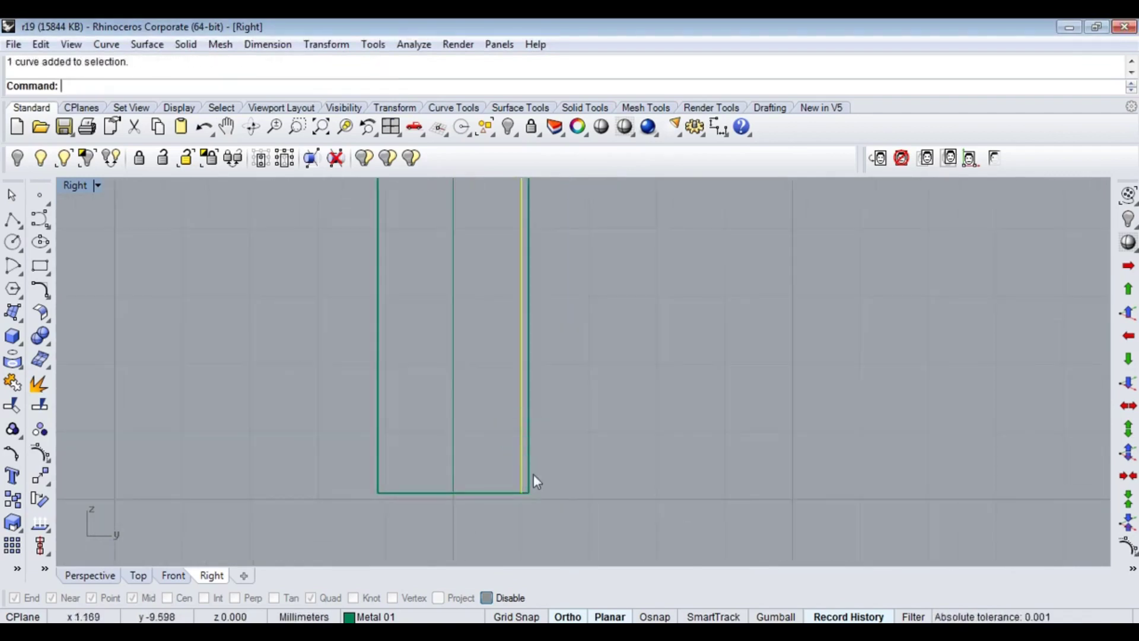
scroll(515, 488, "down", 4)
scroll(500, 459, "down", 1)
scroll(501, 472, "up", 1)
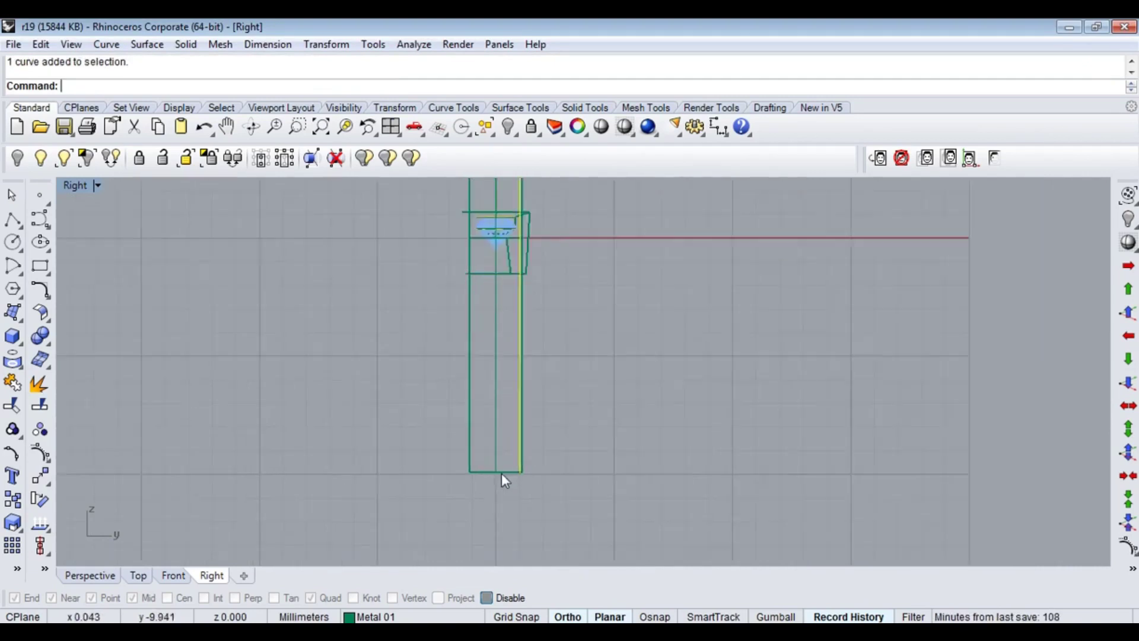
scroll(506, 475, "up", 5)
key("Return")
left_click(493, 508)
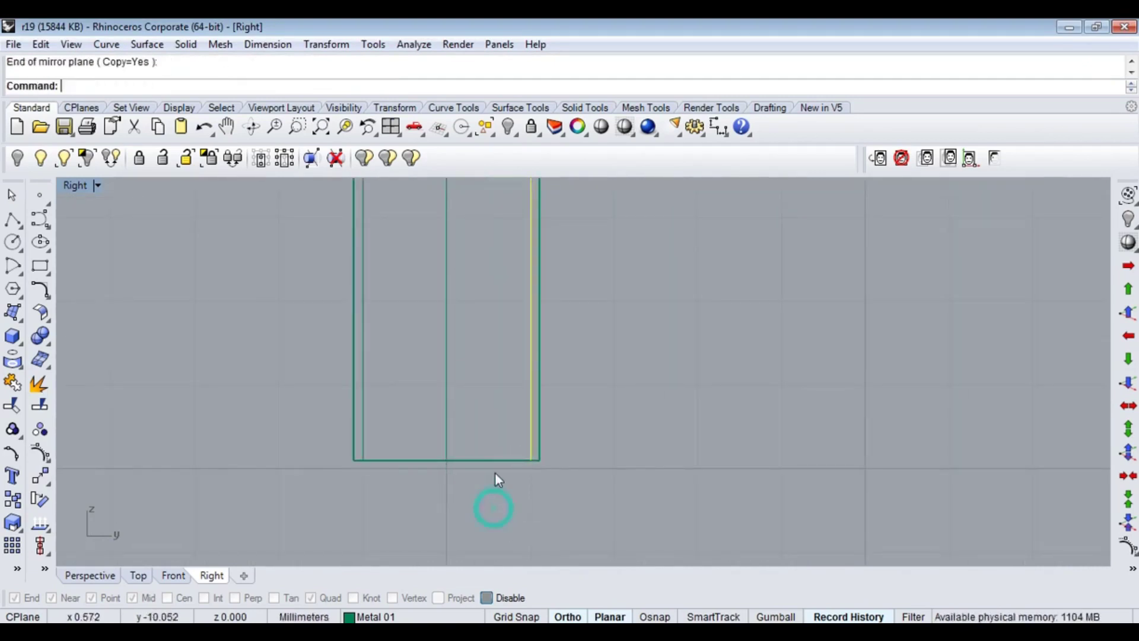
left_click(471, 451)
left_click(616, 472)
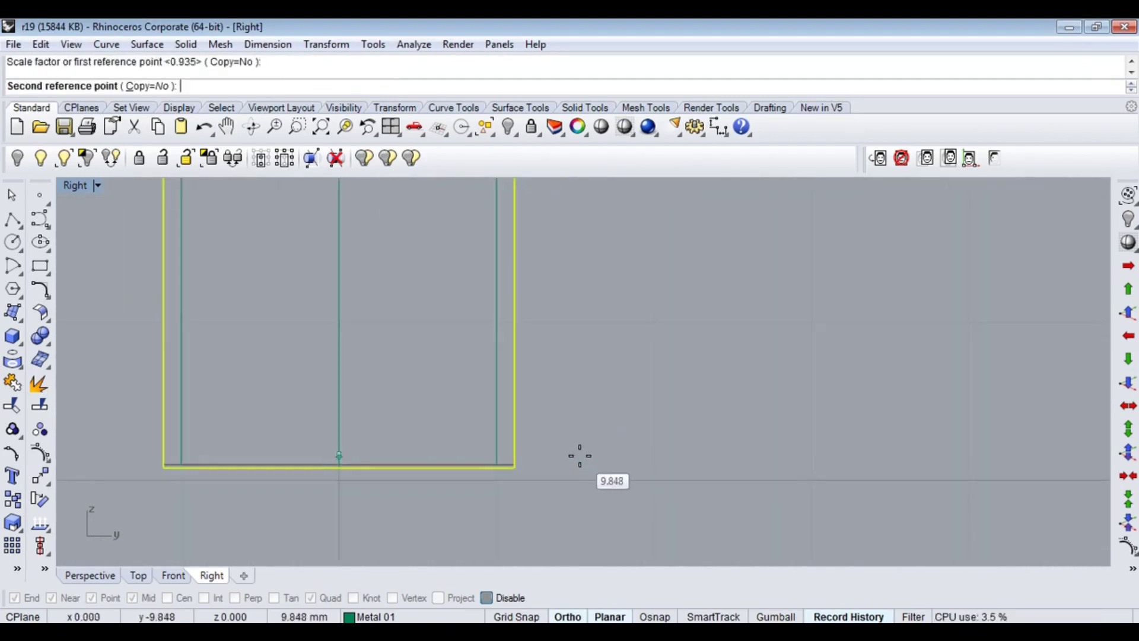
left_click(579, 458)
- Repeat Scale1D to adjust the band once more
scroll(631, 294, "down", 3)
scroll(539, 422, "up", 3)
key("Return")
left_click(542, 410)
scroll(596, 379, "up", 3)
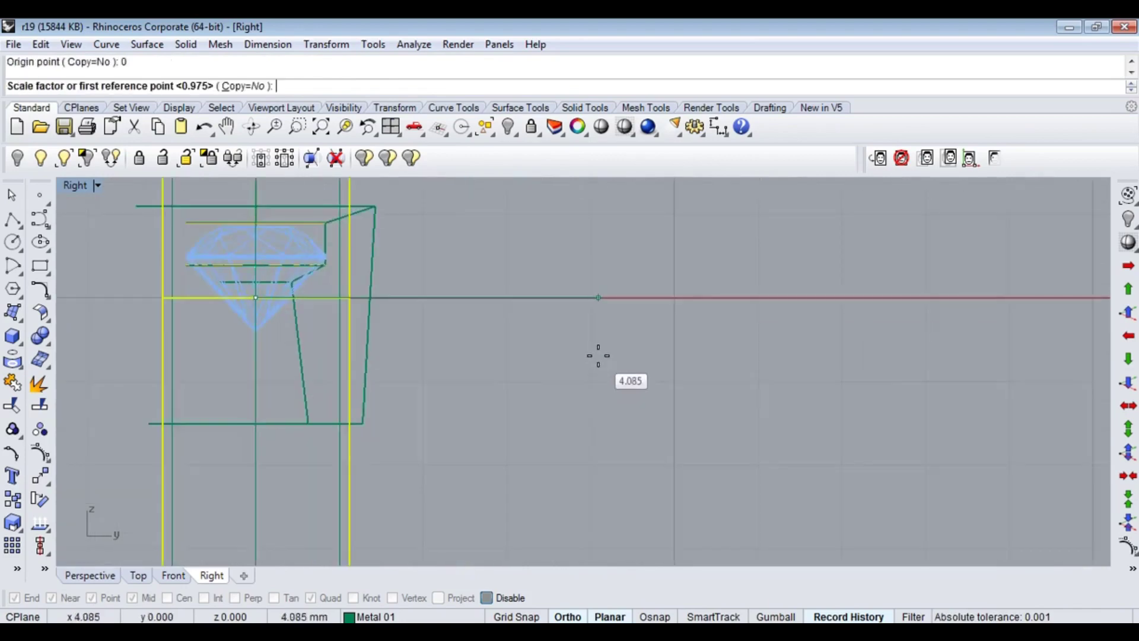
left_click(578, 353)
left_click(568, 369)
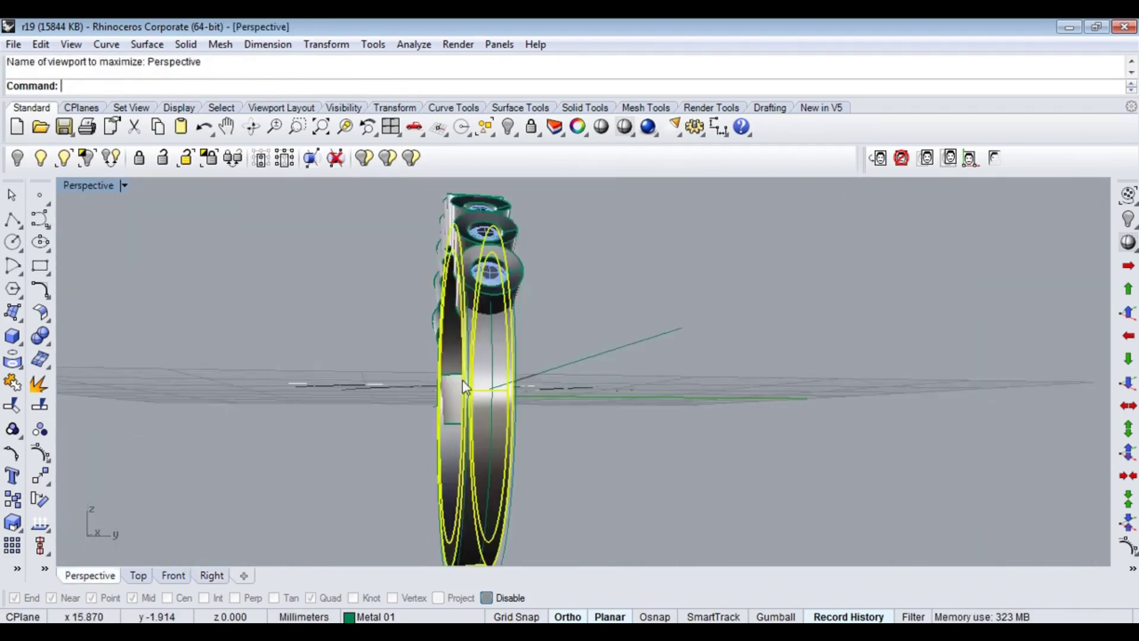
- Undo the cylinder's last scaling and stretch the band in the Right view
mouse_move(462, 380)
right_mouse_down()
mouse_move(509, 390)
mouse_move(533, 375)
mouse_move(483, 427)
mouse_move(550, 376)
mouse_move(510, 415)
mouse_move(474, 429)
mouse_move(492, 419)
right_mouse_up()
key("ctrl+z")
key("ctrl+F3")
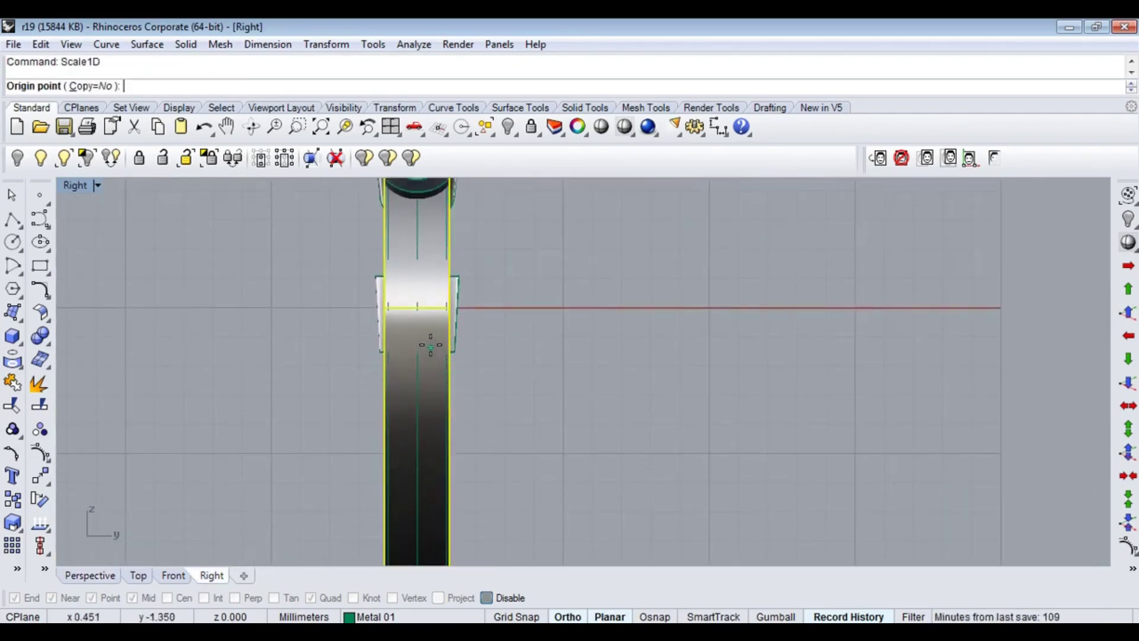
left_click(665, 314)
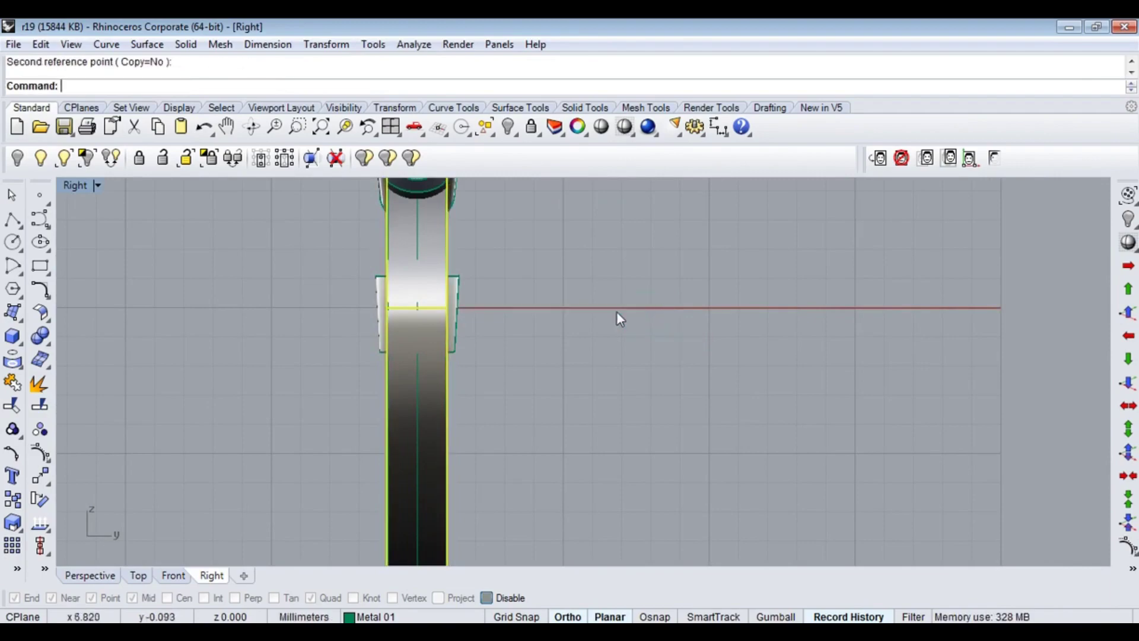
- Mirror-copy the ring band across the vertical axis in the Front view
key("ctrl+F2")
scroll(609, 359, "down", 3)
scroll(692, 381, "down", 3)
scroll(652, 403, "down", 3)
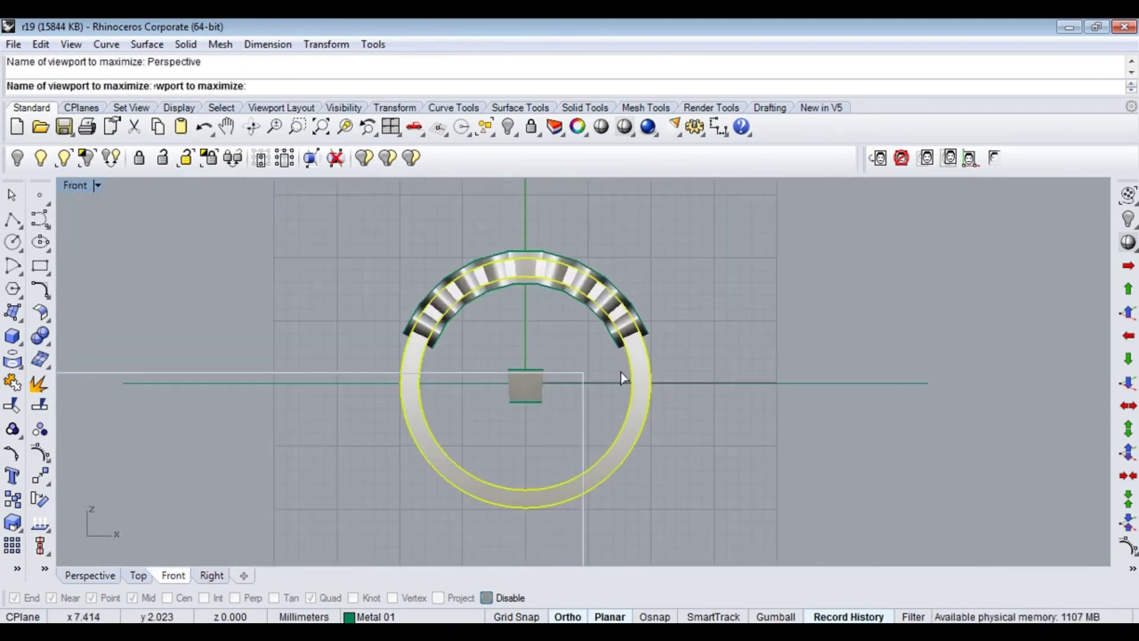
key("ctrl+F4")
right_click_drag(621, 372, 799, 371)
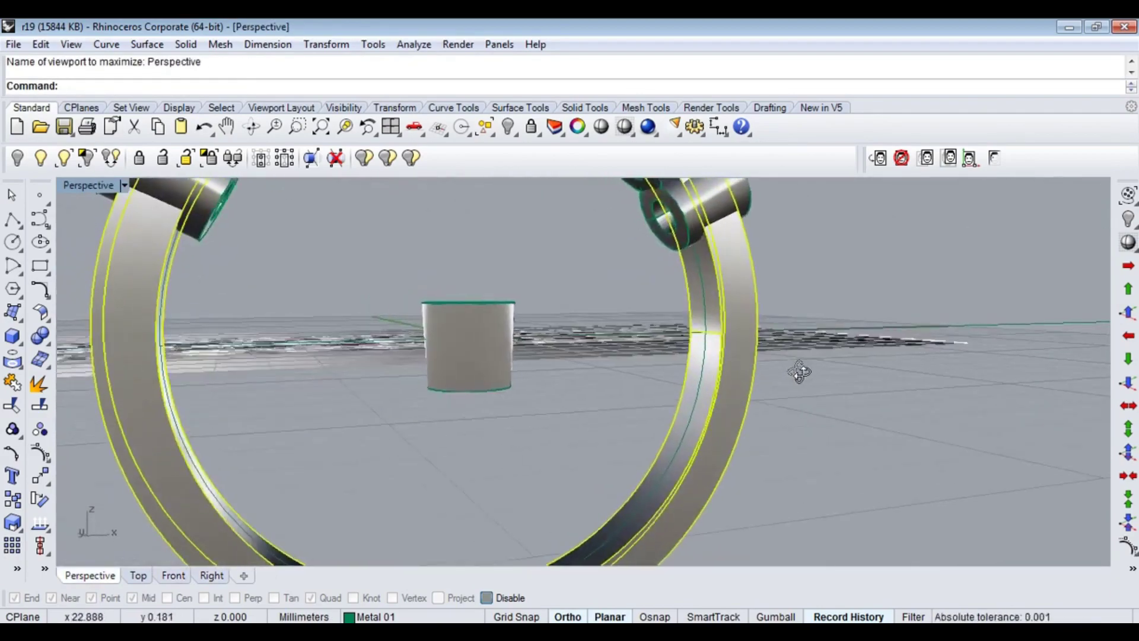
scroll(598, 358, "down", 5)
key("ctrl+F2")
type("mirror")
key("Return")
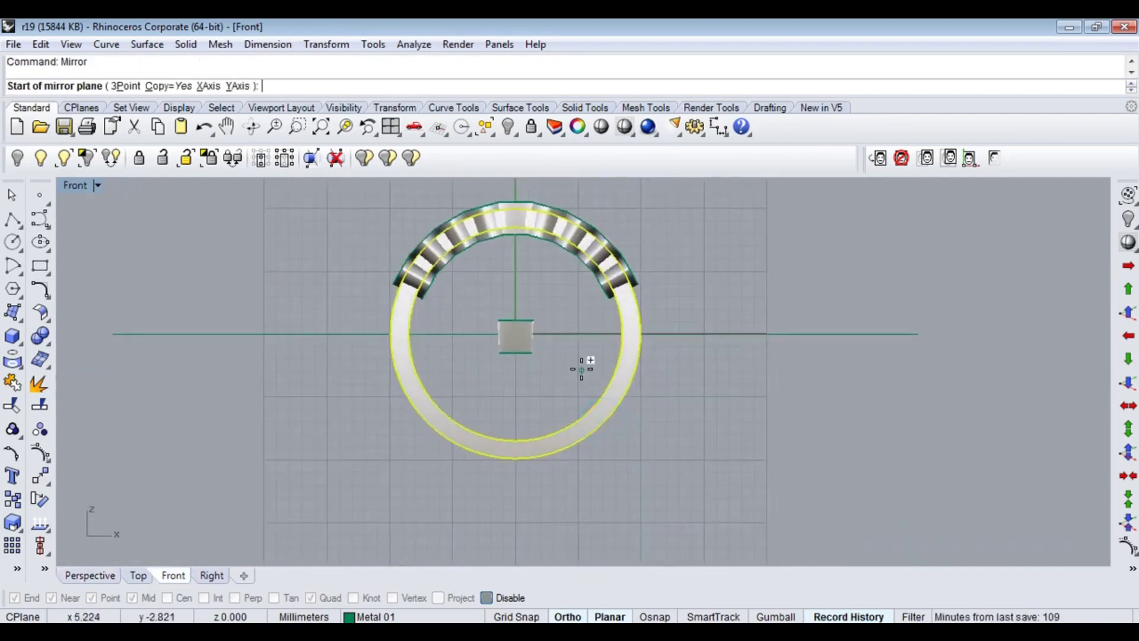
left_click(515, 334)
left_click(515, 493)
- Inspect the mirrored band in Perspective, then return to the Front view
key("ctrl+F4")
scroll(575, 403, "up", 3)
scroll(643, 372, "up", 5)
left_click(642, 372)
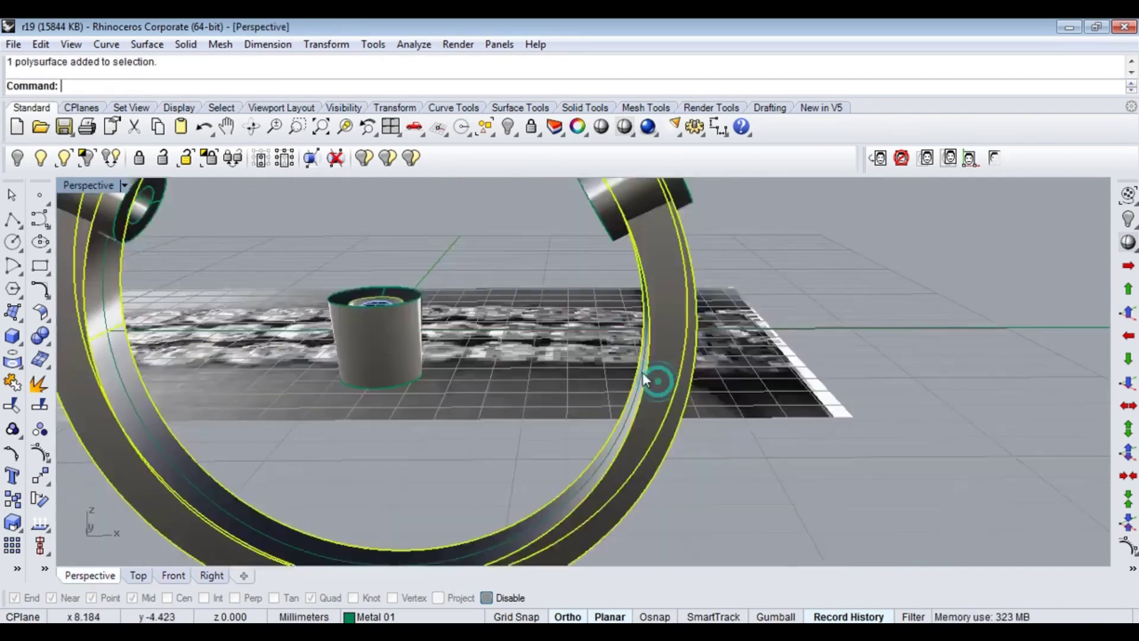
scroll(642, 372, "down", 5)
mouse_move(349, 394)
right_mouse_down()
mouse_move(448, 428)
mouse_move(451, 234)
right_mouse_up()
scroll(547, 453, "up", 5)
scroll(689, 419, "down", 3)
scroll(592, 454, "up", 3)
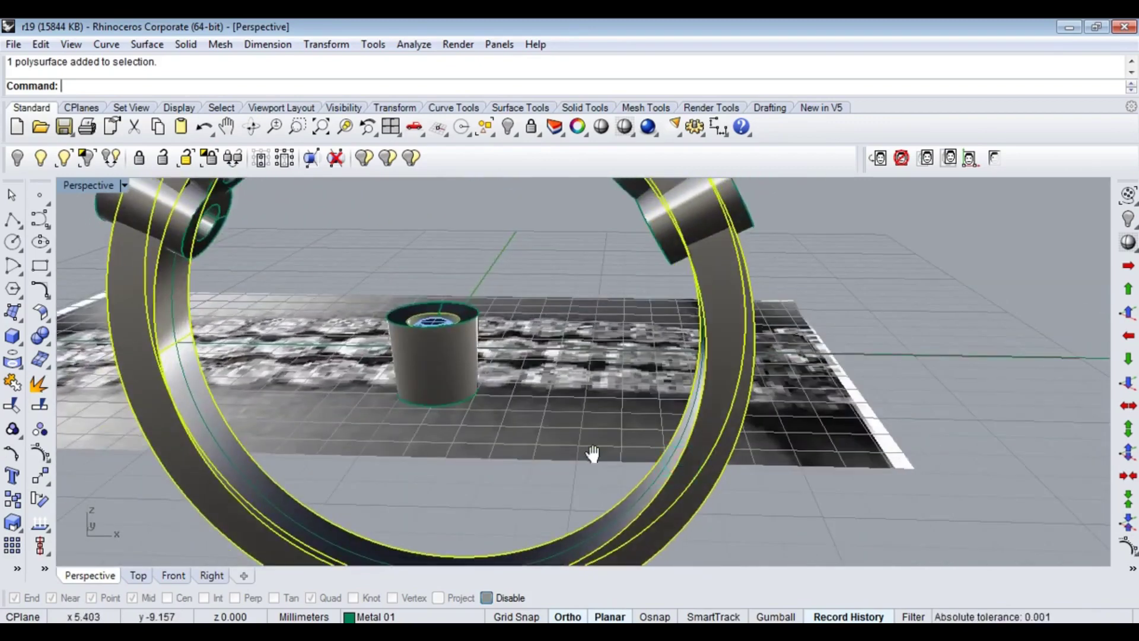
right_click_drag(592, 454, 609, 374)
key("ctrl+F2")
- Draw a vertical line from the origin (0) up through the ring
type("line")
key("Return")
type("0")
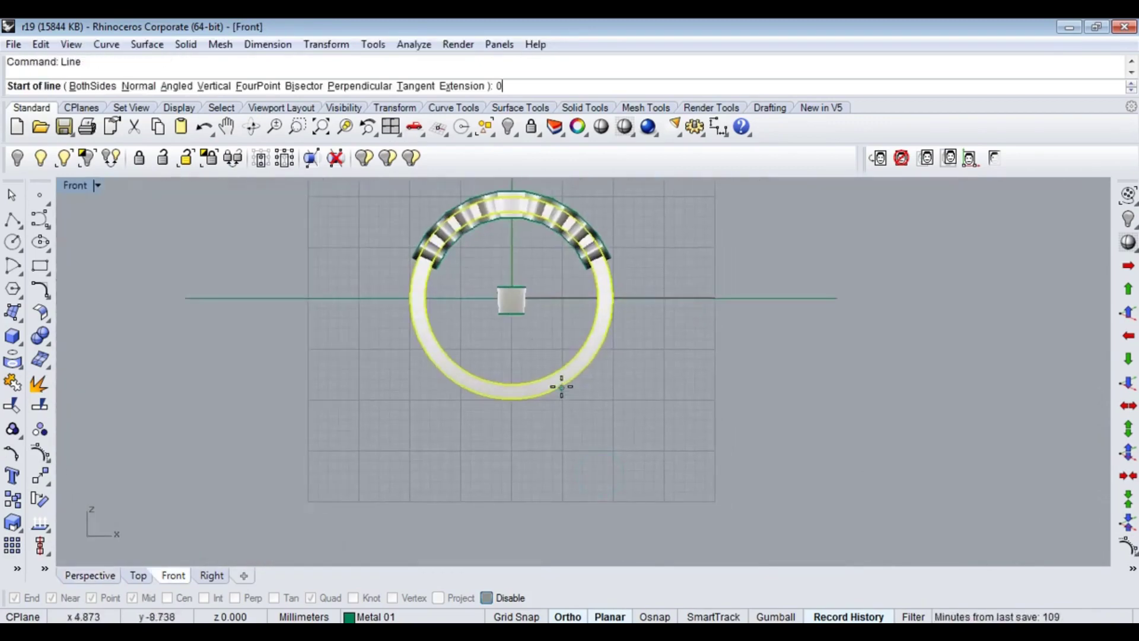
key("Return")
left_click(478, 456)
key("ctrl+F3")
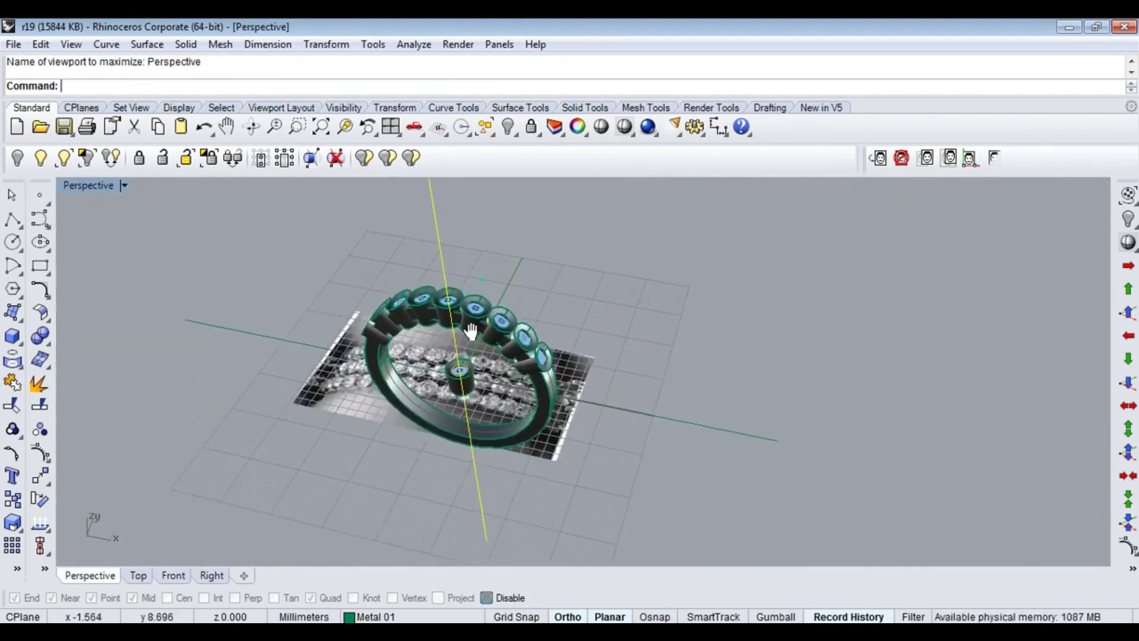
- Extrude the line into a cutting plane and BooleanSplit the ring with it
type("extrudecrv")
key("Return")
left_click(511, 448)
scroll(529, 444, "up", 5)
left_click(556, 400)
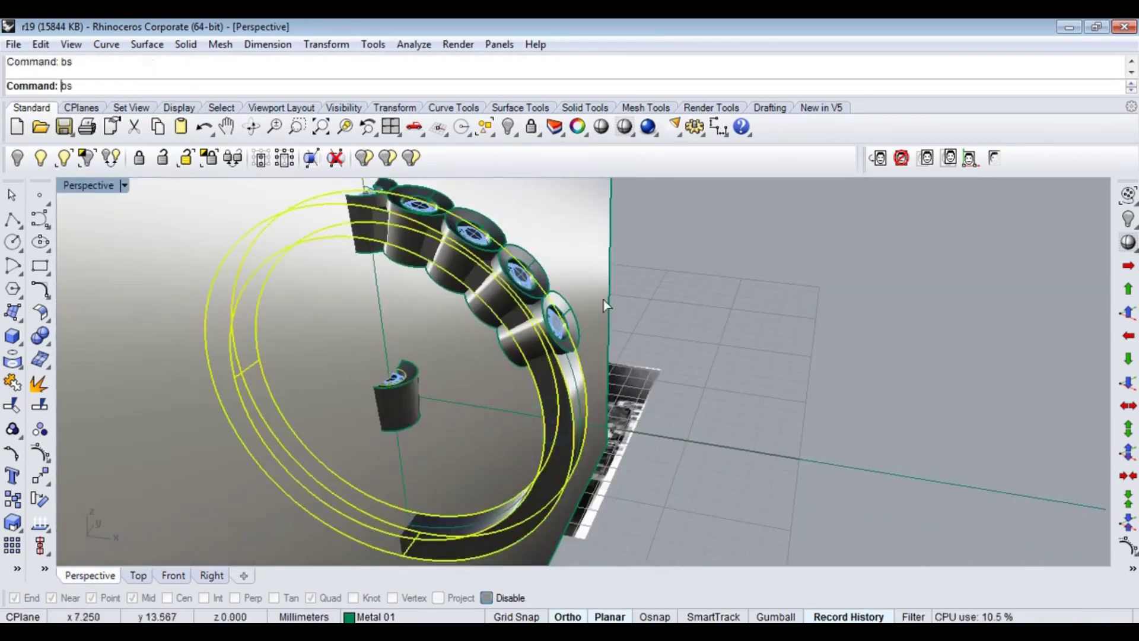
key("Return")
- Delete the unwanted ring part and the cutting surface
mouse_move(553, 451)
right_mouse_down()
mouse_move(312, 410)
mouse_move(502, 369)
right_mouse_up()
key("Delete")
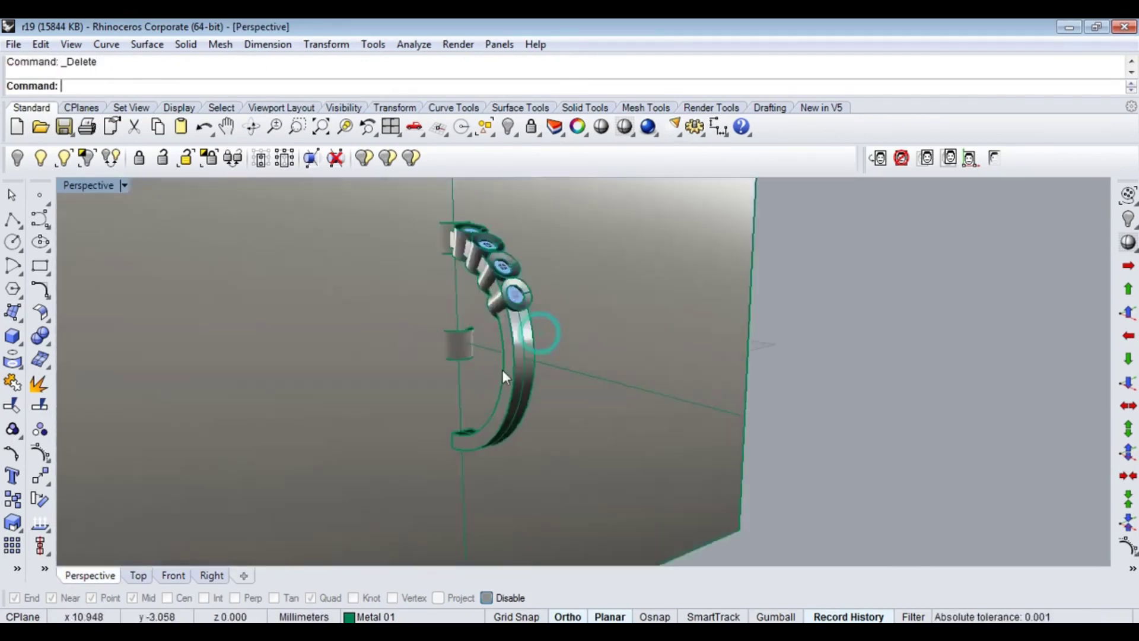
scroll(502, 378, "up", 3)
left_click(461, 350)
left_click(539, 335)
key("Delete")
right_click_drag(538, 335, 476, 487)
- Hide the other ring parts so only the band end piece shows
left_click(539, 401)
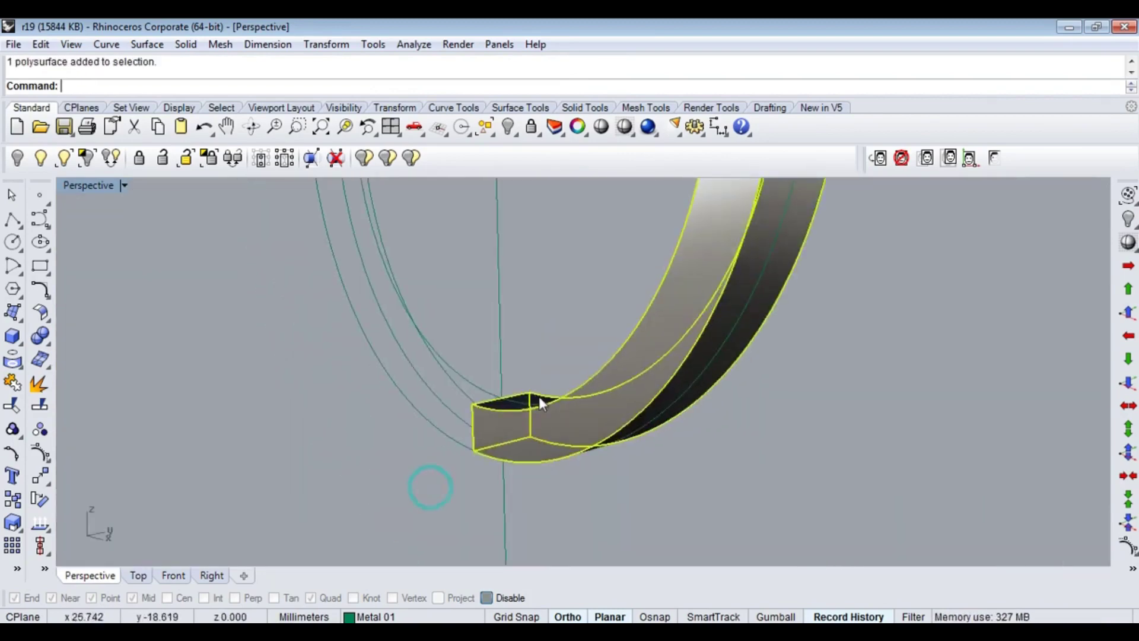
key("ctrl+h")
left_click(491, 338)
key("ctrl+h")
left_click(557, 383)
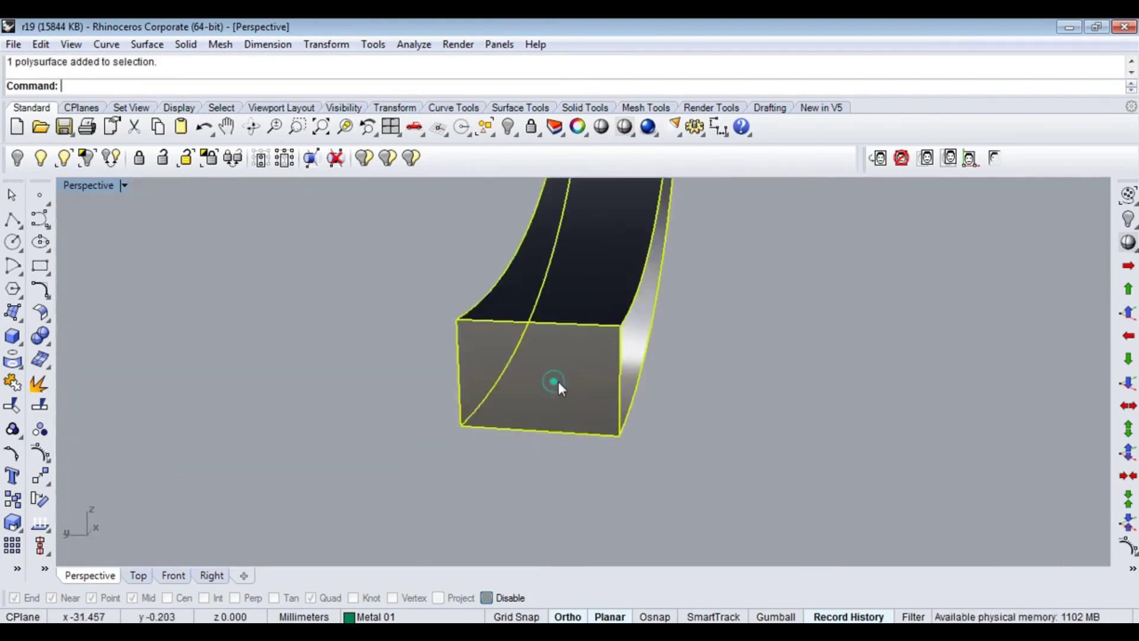
mouse_move(558, 382)
right_mouse_down()
mouse_move(509, 404)
mouse_move(515, 418)
right_mouse_up()
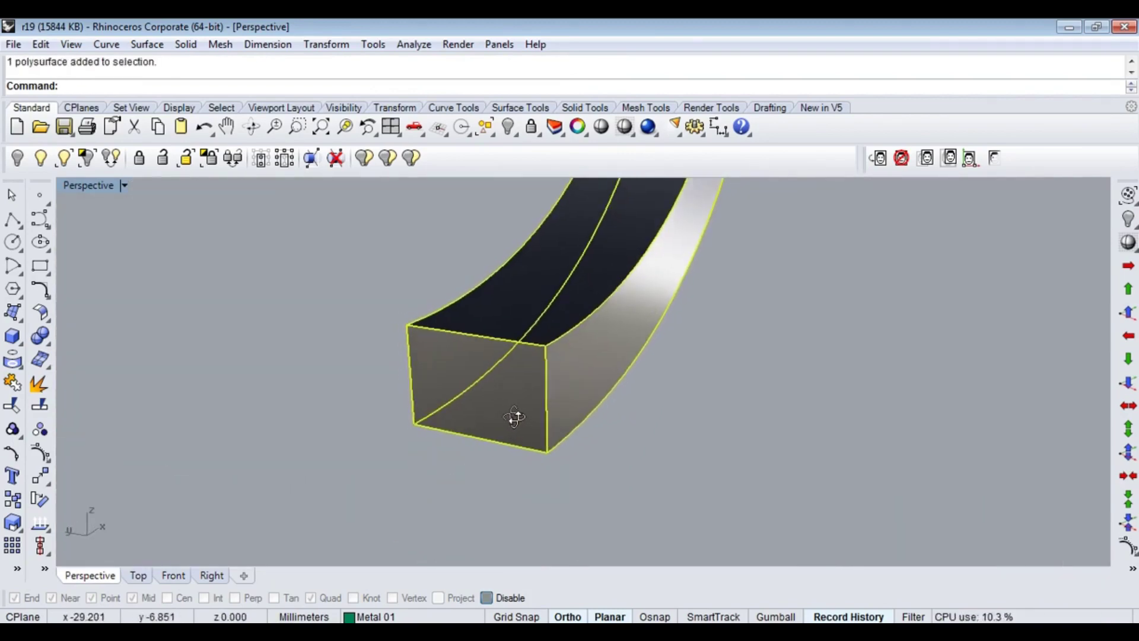
- Draw a guide polyline across the band end between its left and right edge midpoints
left_click(253, 302)
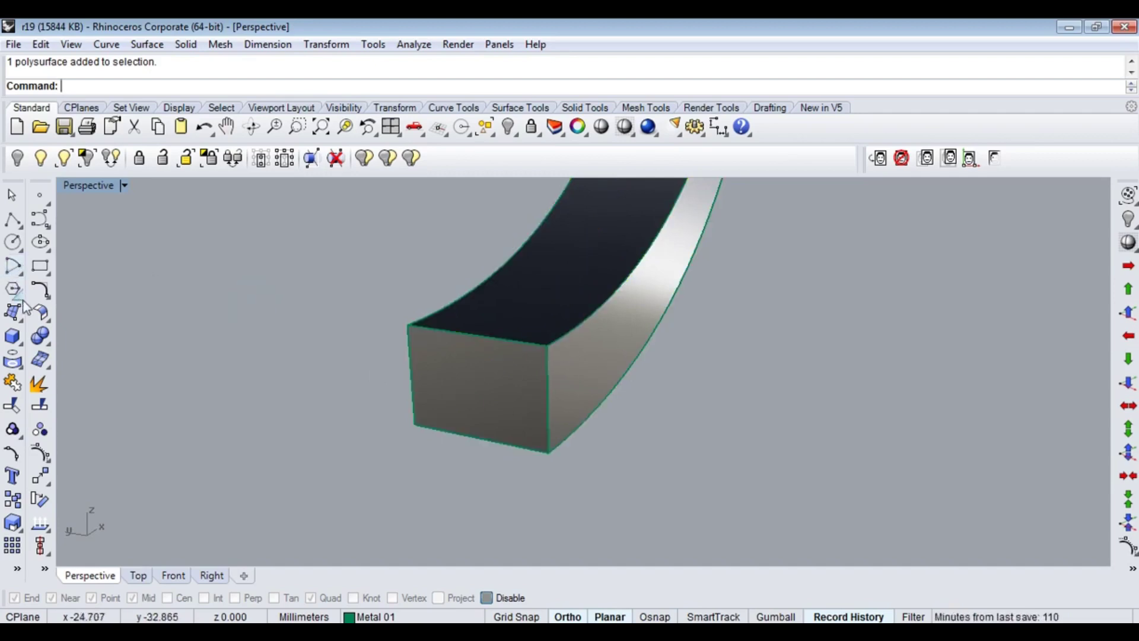
left_click(40, 268)
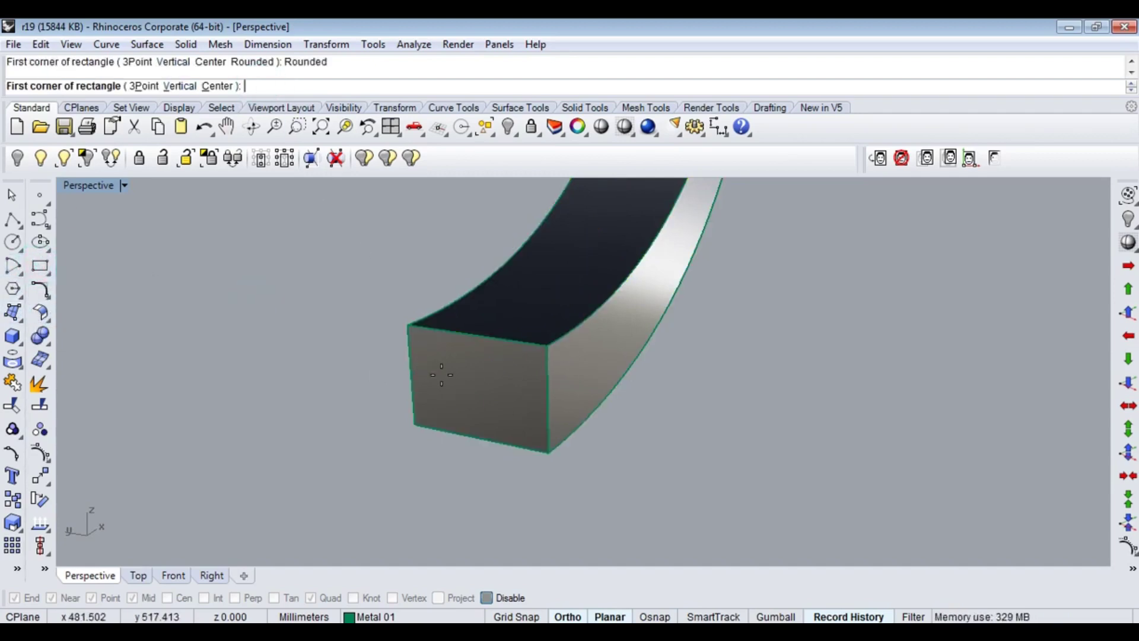
key("Escape")
scroll(375, 368, "up", 3)
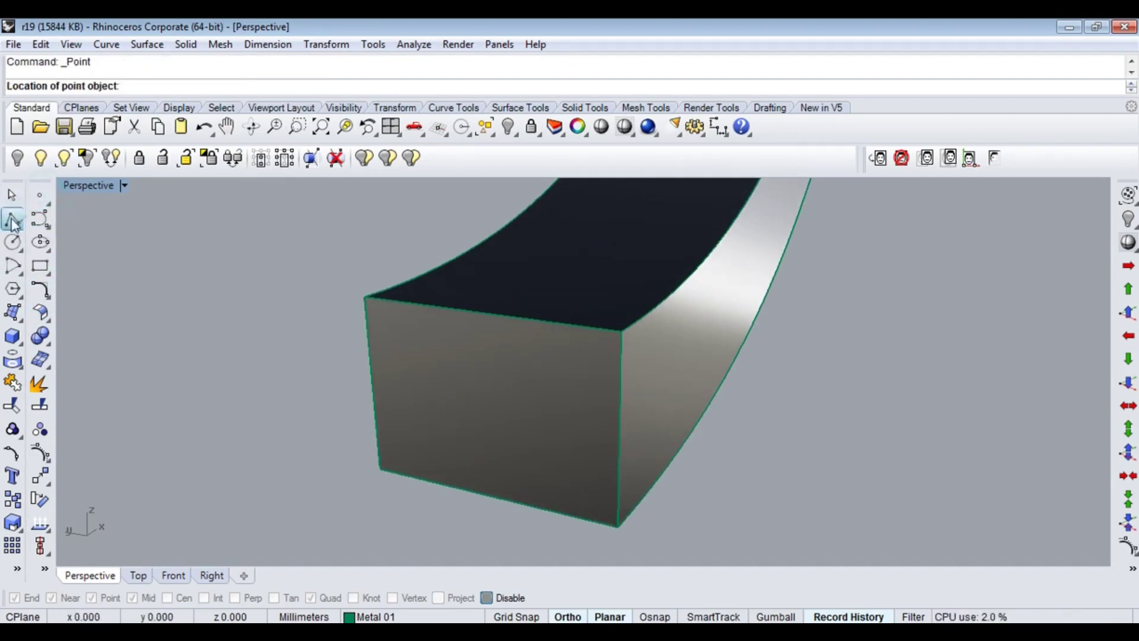
left_click(370, 378)
left_click(620, 429)
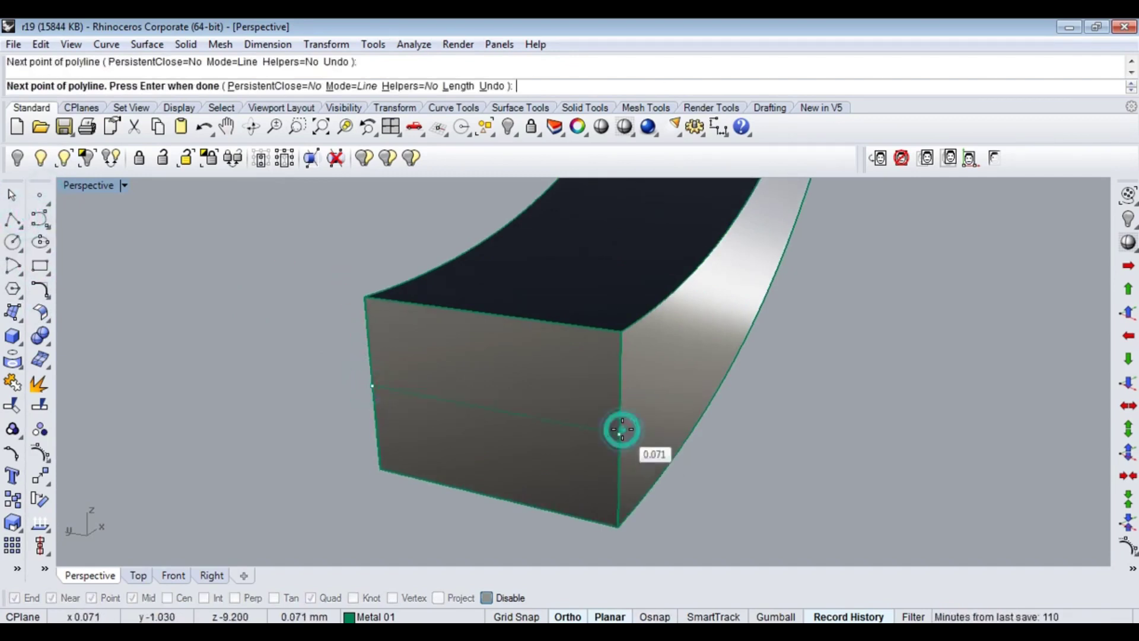
key("Return")
- Place a point at the polyline's midpoint to serve as the profile centre
left_click(39, 194)
left_click(486, 407)
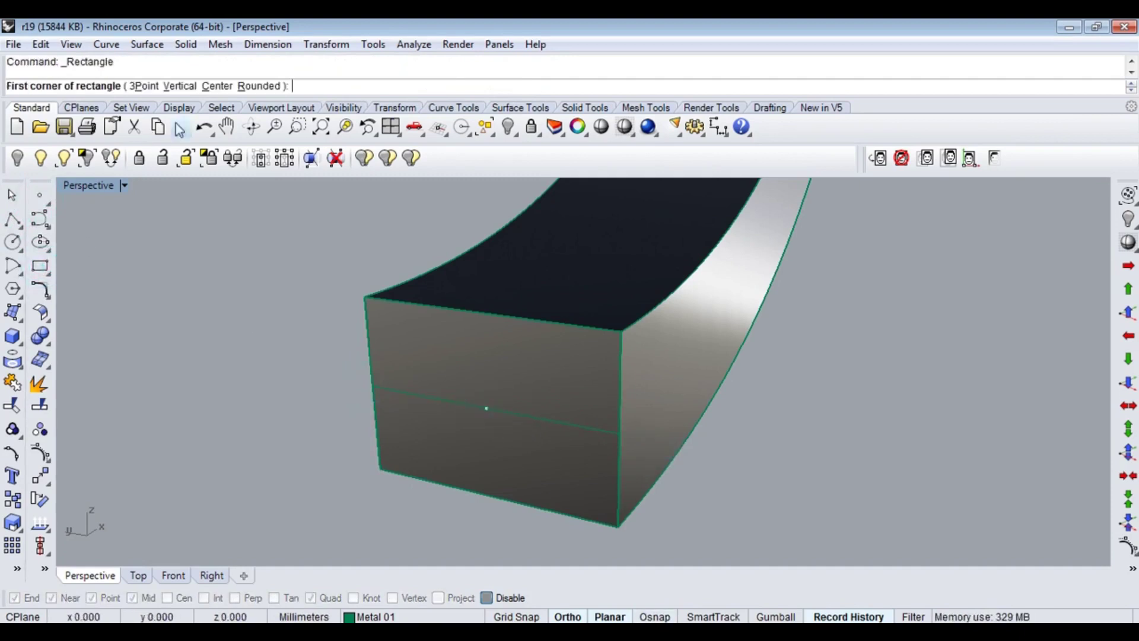
left_click(215, 89)
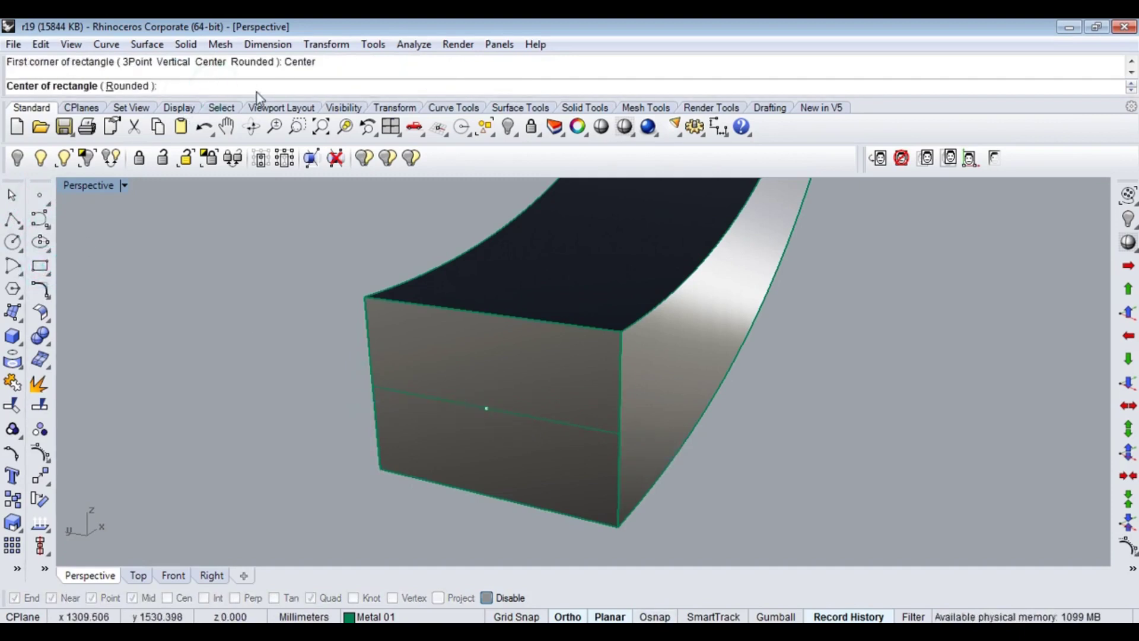
left_click(486, 409)
key("Escape")
key("Return")
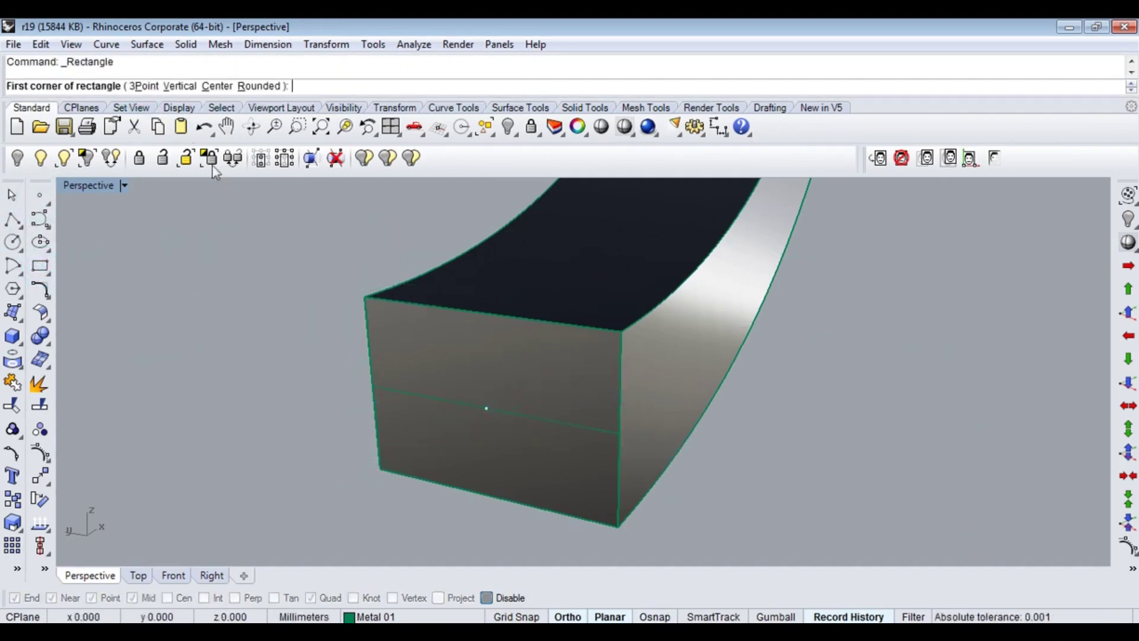
- Try a vertical rounded rectangle from the point, with width snapped to the top edge
left_click(180, 86)
left_click(89, 86)
left_click(486, 408)
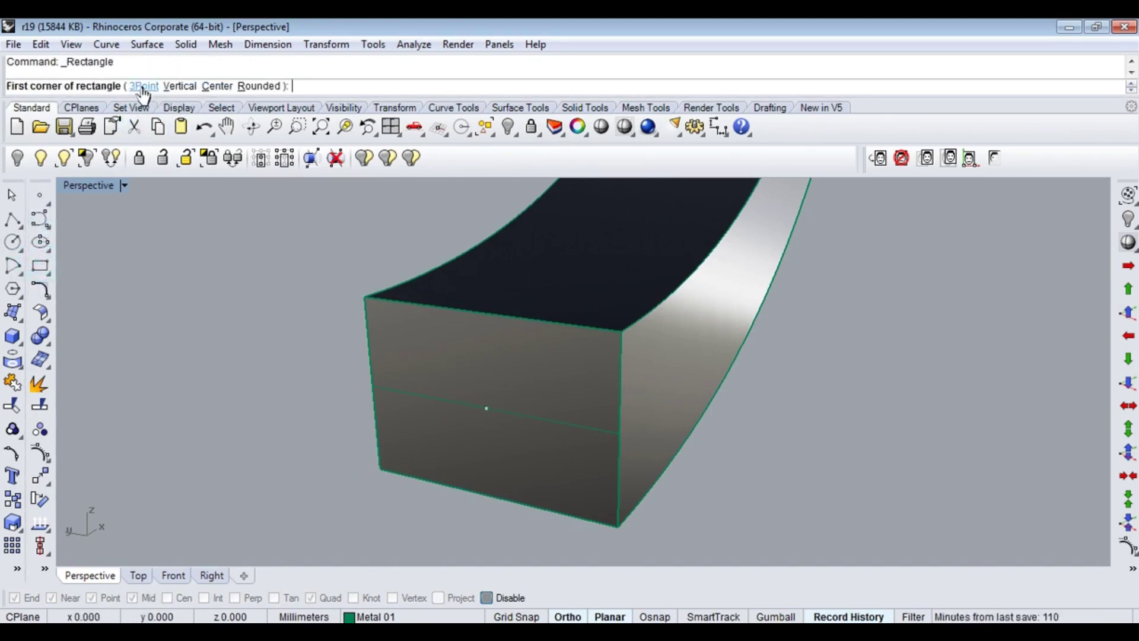
left_click(415, 388)
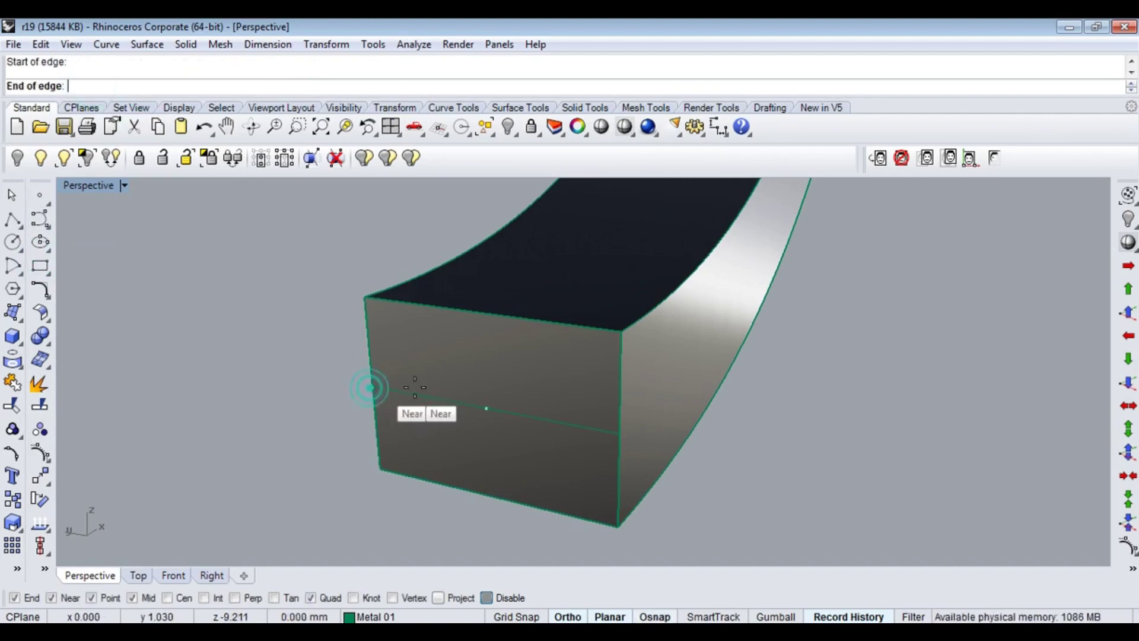
left_click(517, 318)
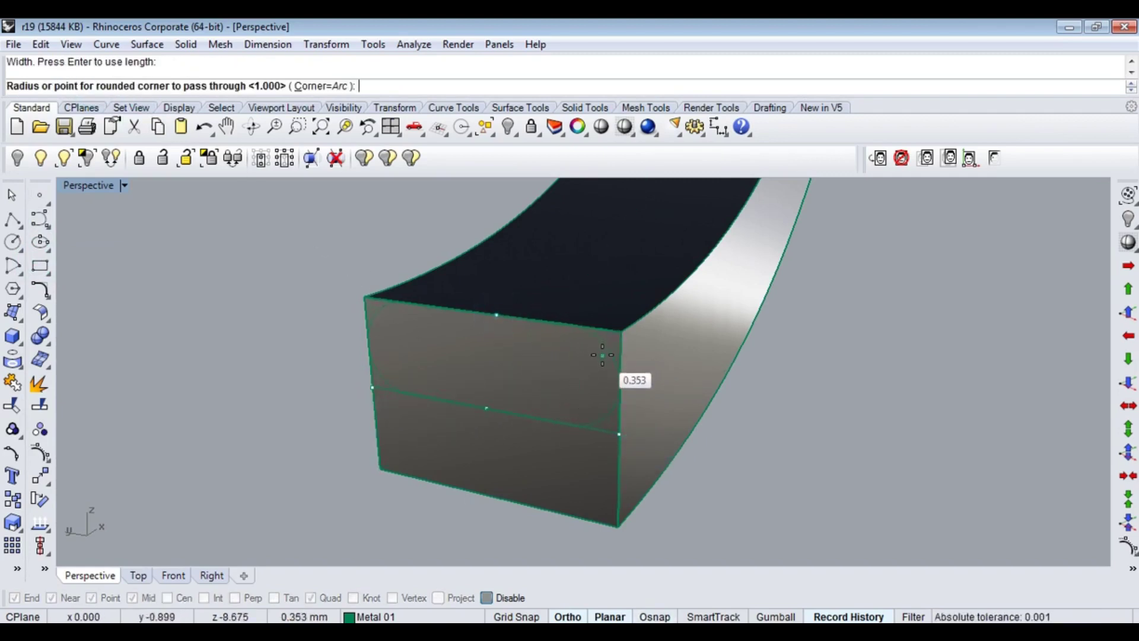
key("Return")
- Draw a three-point rounded rectangle across the bottom corners with 0.700 corner radius
left_click(39, 266)
left_click(147, 87)
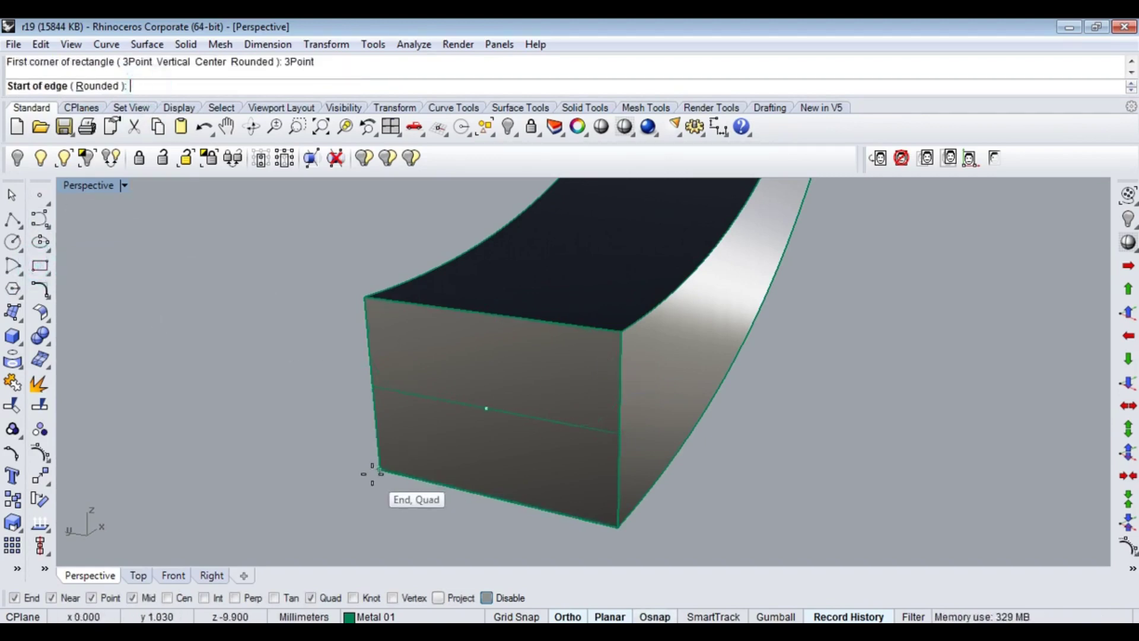
left_click(380, 469)
left_click(610, 520)
key("Escape")
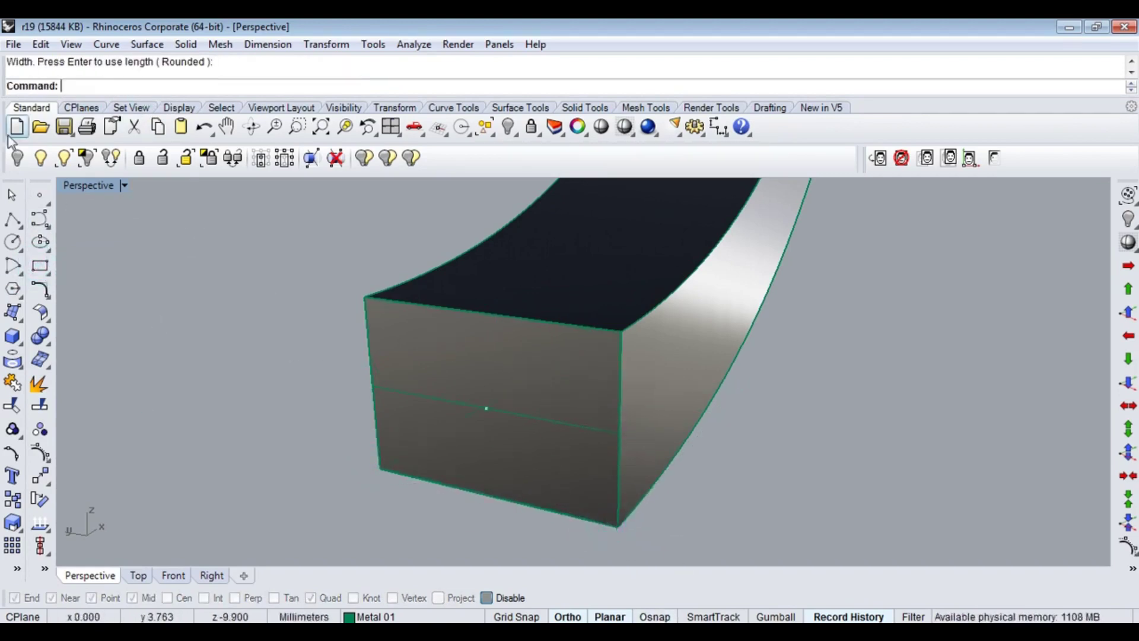
left_click(383, 466)
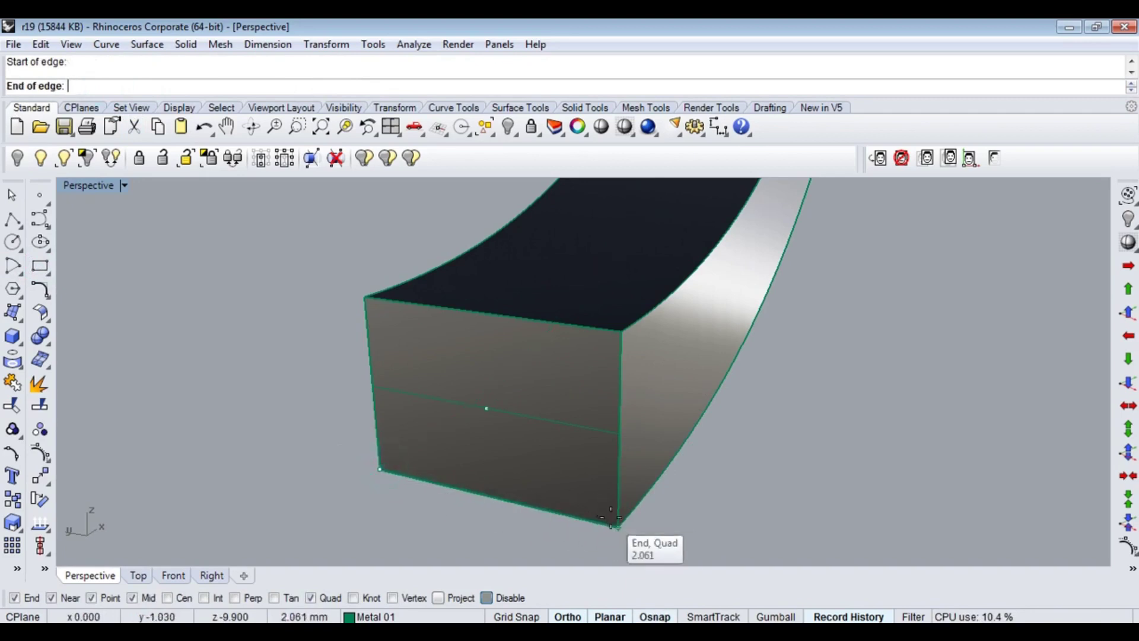
left_click(618, 526)
left_click(486, 311)
scroll(578, 352, "up", 3)
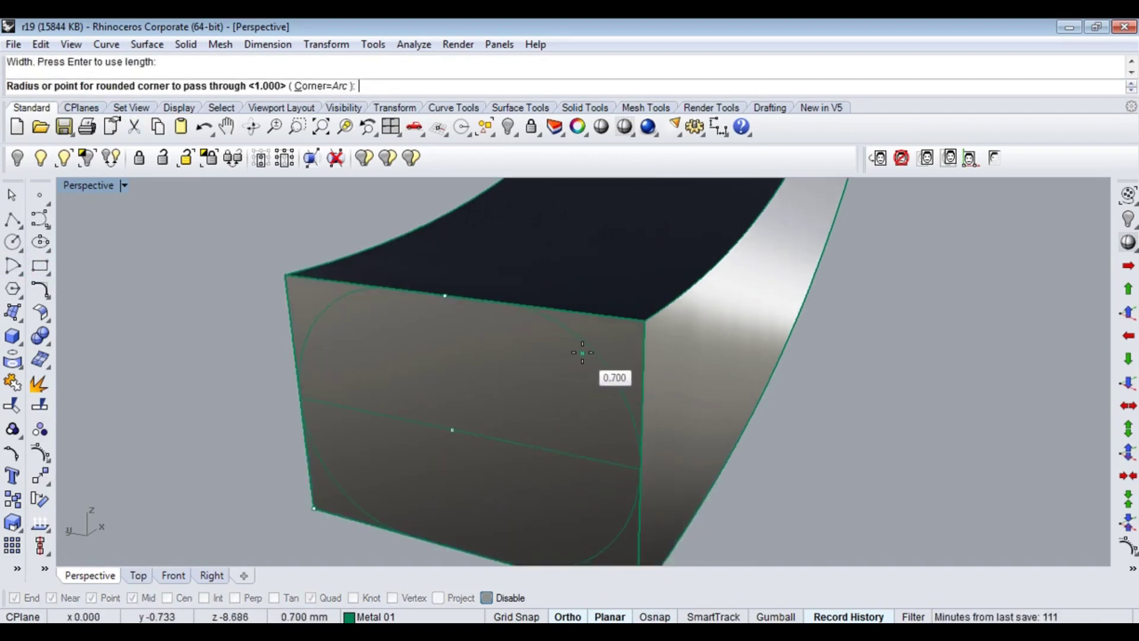
left_click(583, 353)
- Browse the surface and solid tool palettes to find the Extract Isocurve command
scroll(570, 357, "down", 3)
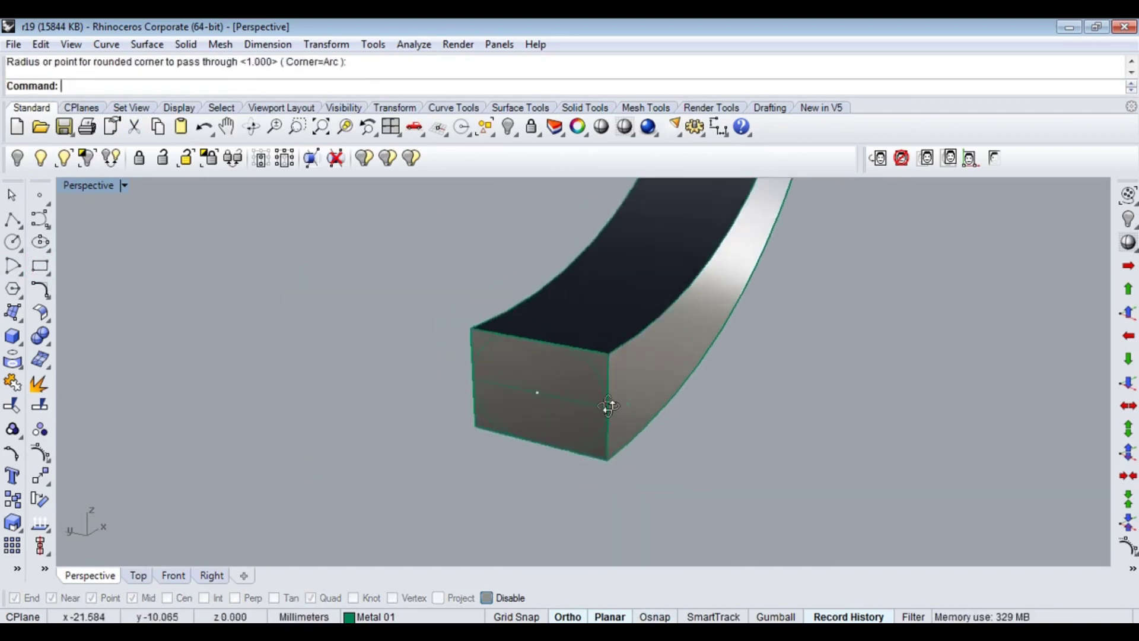
mouse_move(605, 407)
right_mouse_down()
mouse_move(567, 424)
mouse_move(554, 290)
mouse_move(552, 374)
right_mouse_up()
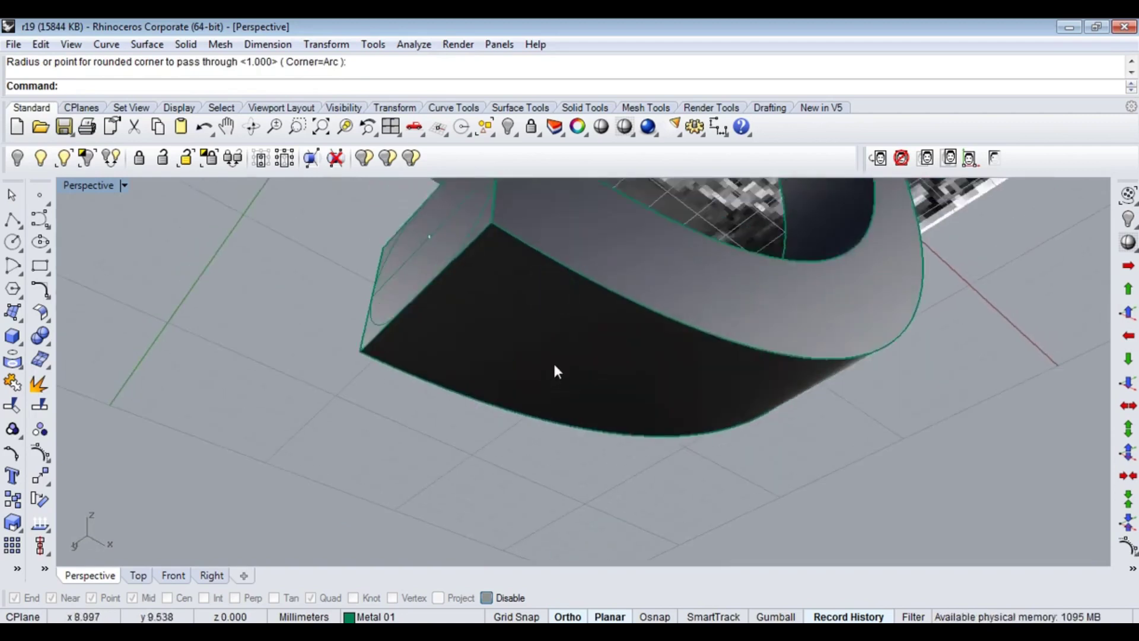
left_click(553, 361)
key("Escape")
left_click(20, 317)
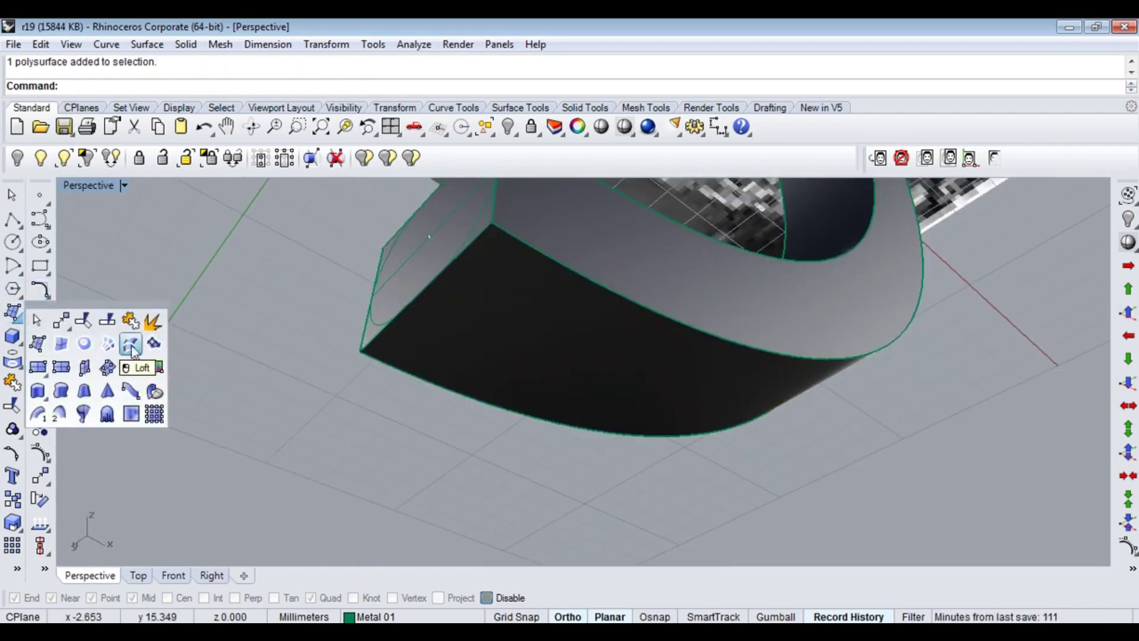
left_click(41, 313)
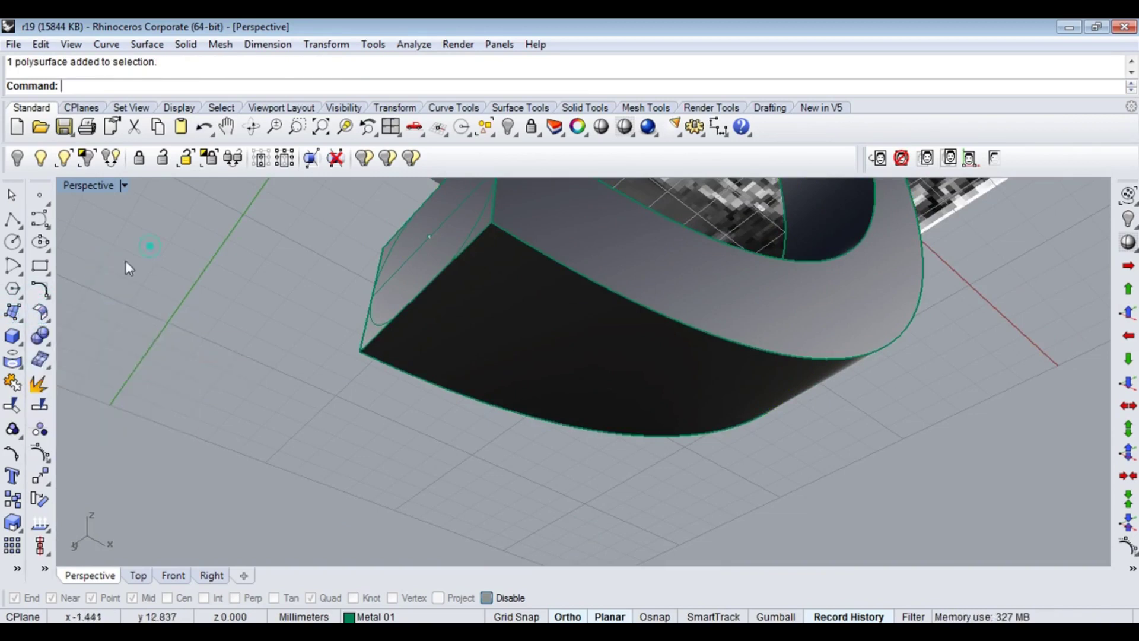
left_click(15, 359)
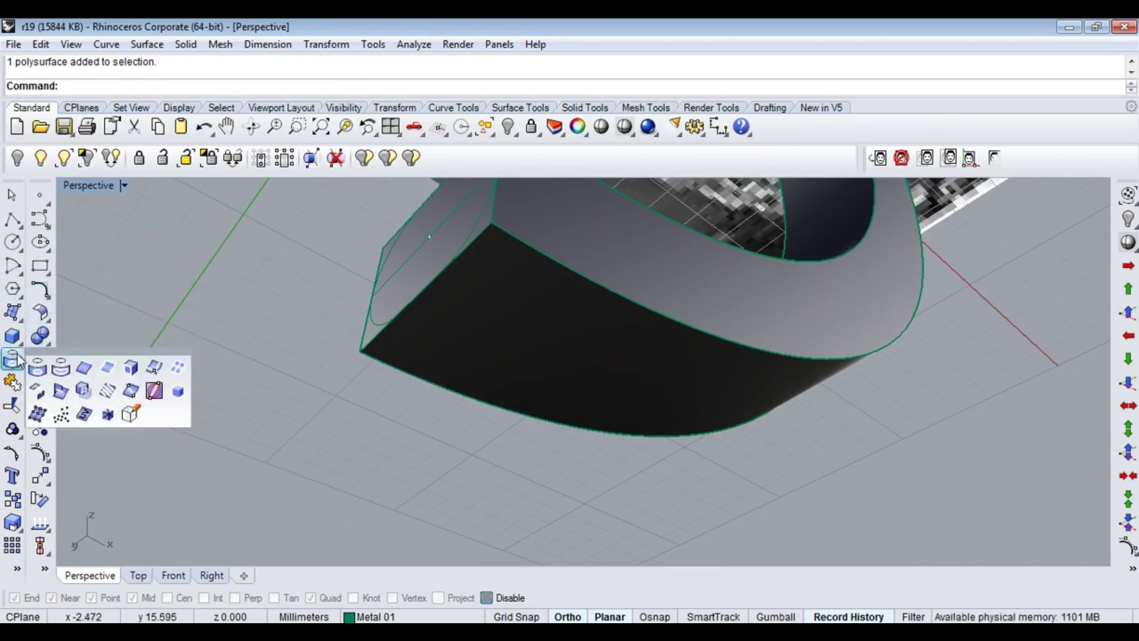
left_click(155, 367)
- Assign Ctrl+8 to ExtractIsoCurve in Options > Keyboard and save the setting
right_click(69, 63)
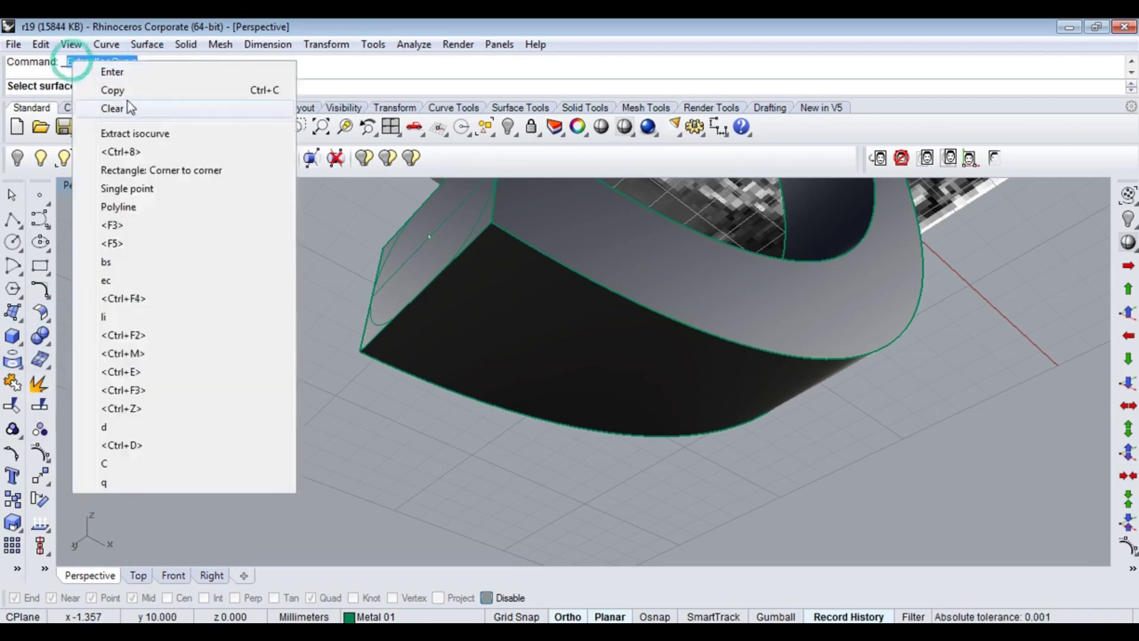
left_click(695, 126)
scroll(520, 347, "down", 3)
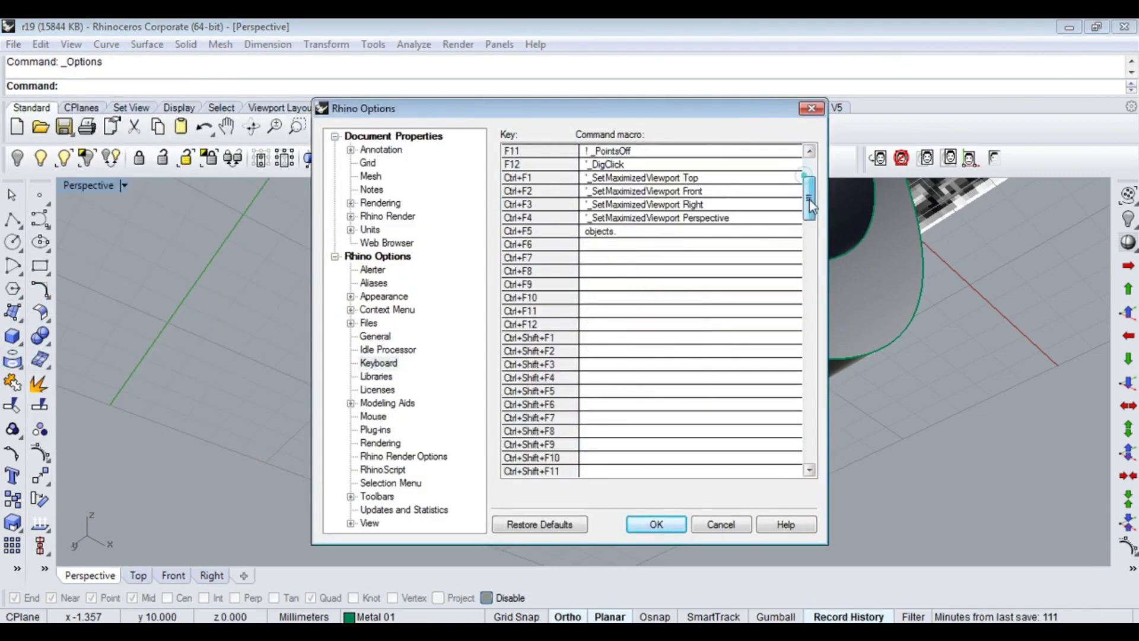
scroll(653, 380, "down", 20)
scroll(688, 393, "down", 3)
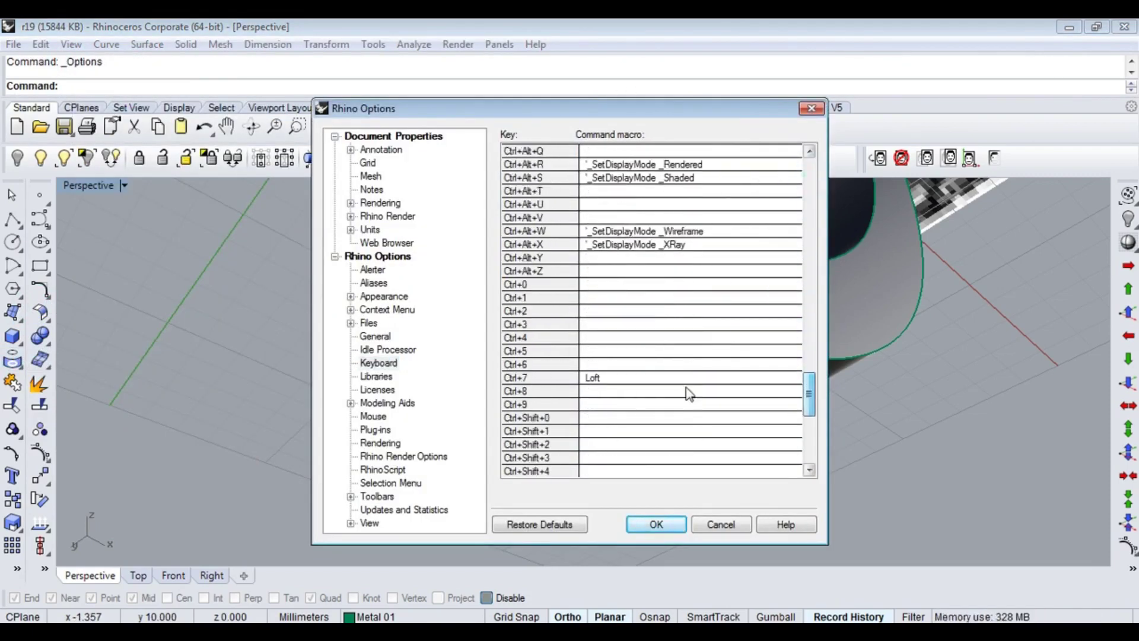
left_click(656, 524)
- Test-extract an isocurve along the band's underside, then undo it
mouse_move(594, 428)
right_mouse_down()
mouse_move(524, 341)
mouse_move(541, 334)
right_mouse_up()
right_click(534, 326)
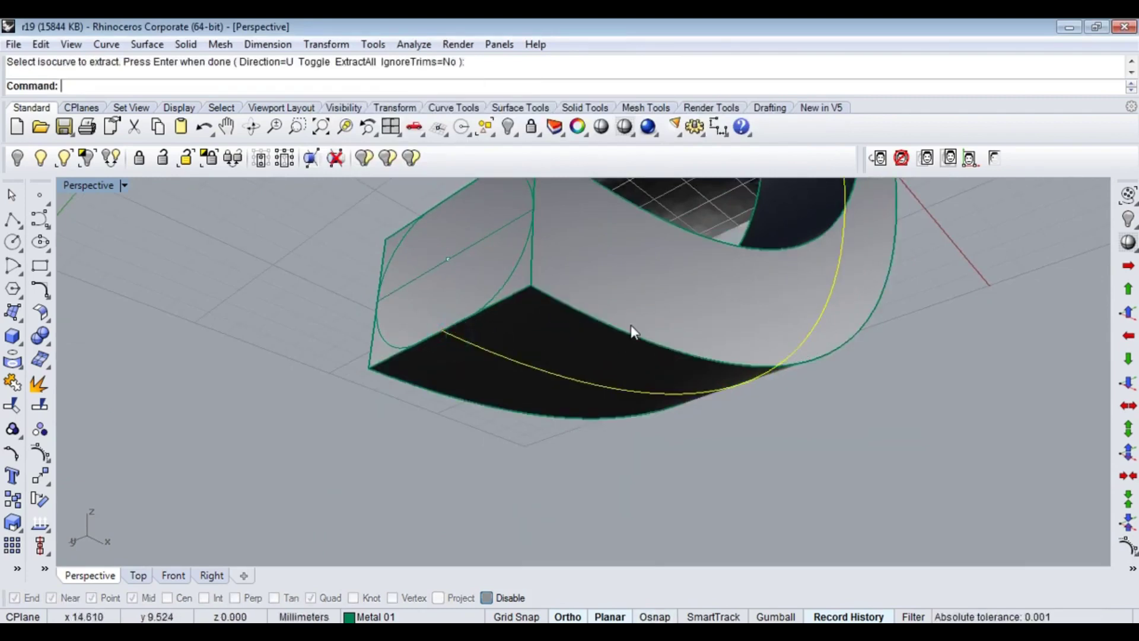
left_click(511, 274)
key("Return")
key("ctrl+h")
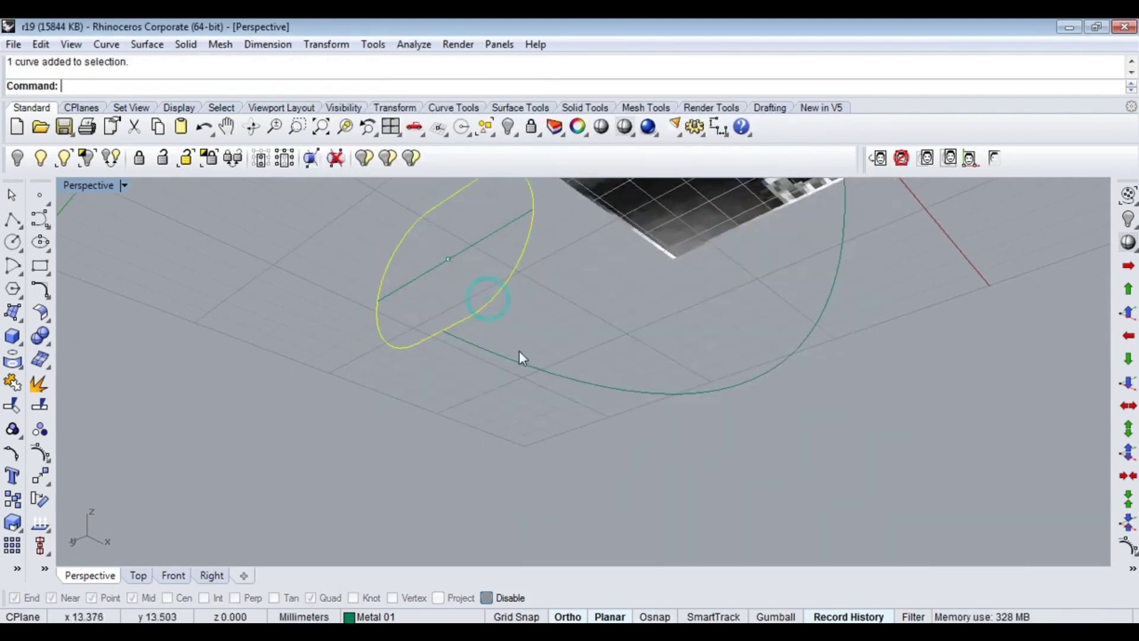
mouse_move(91, 248)
right_mouse_down()
mouse_move(360, 372)
mouse_move(483, 382)
mouse_move(581, 272)
mouse_move(597, 339)
mouse_move(633, 344)
mouse_move(617, 409)
mouse_move(692, 466)
mouse_move(607, 449)
mouse_move(683, 386)
mouse_move(721, 400)
mouse_move(649, 321)
right_mouse_up()
key("ctrl+z")
key("ctrl+z")
- Hide the band and draw a horizontal line through 0 across the ring in Front view
left_click(649, 322)
key("ctrl+h")
key("ctrl+F4")
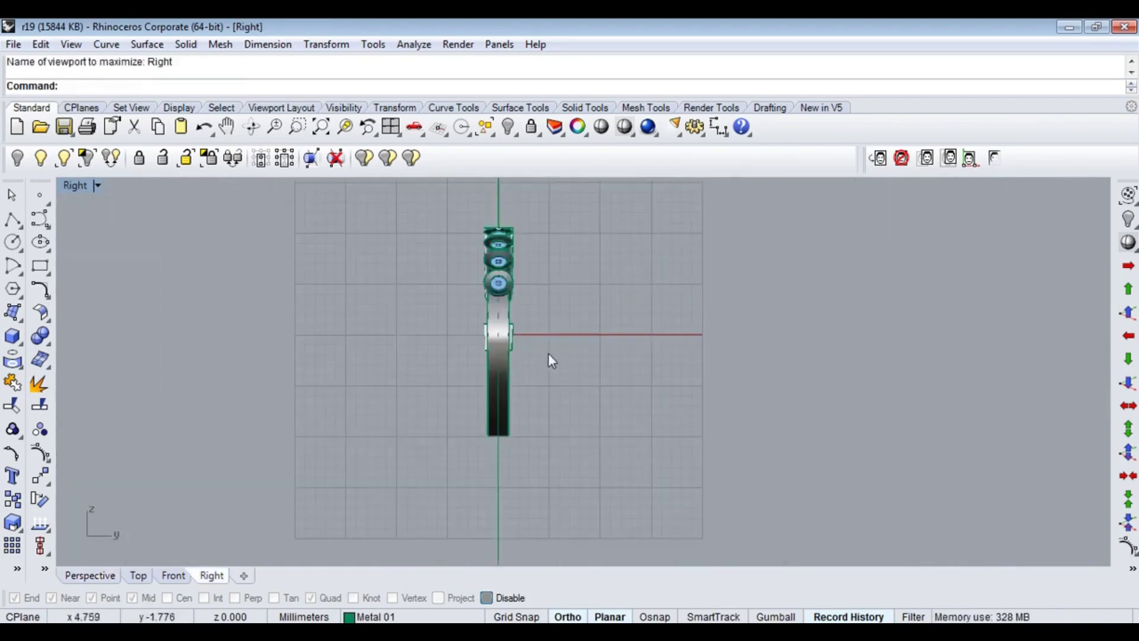
key("ctrl+F2")
scroll(646, 350, "up", 5)
type("line")
key("Return")
type("0")
key("Return")
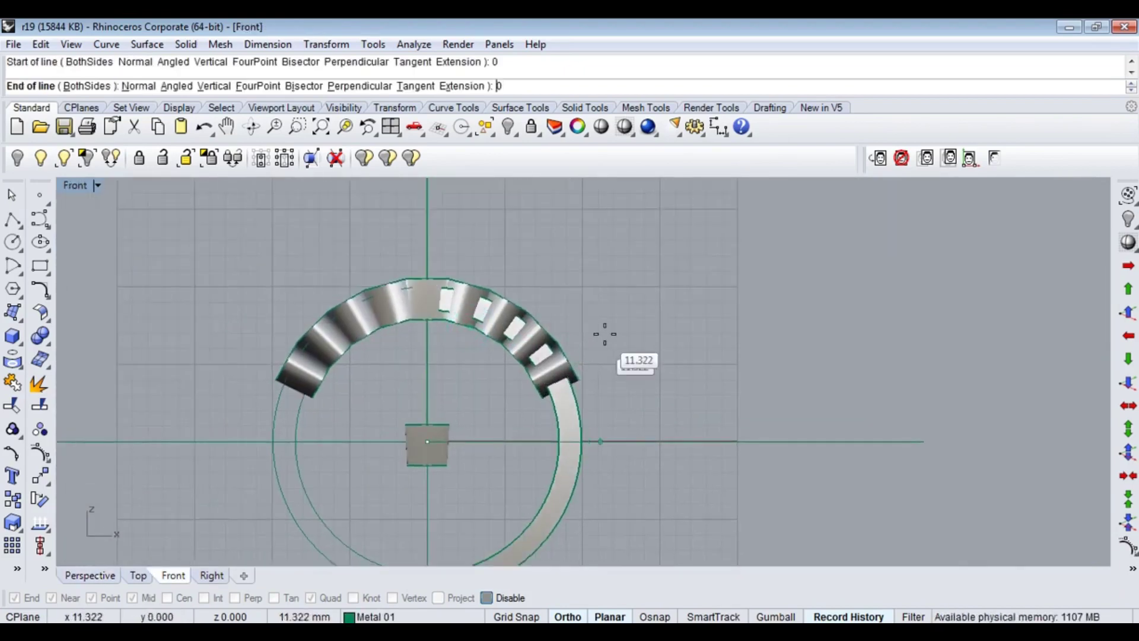
left_click(646, 305)
scroll(569, 350, "down", 5)
key("ctrl+F4")
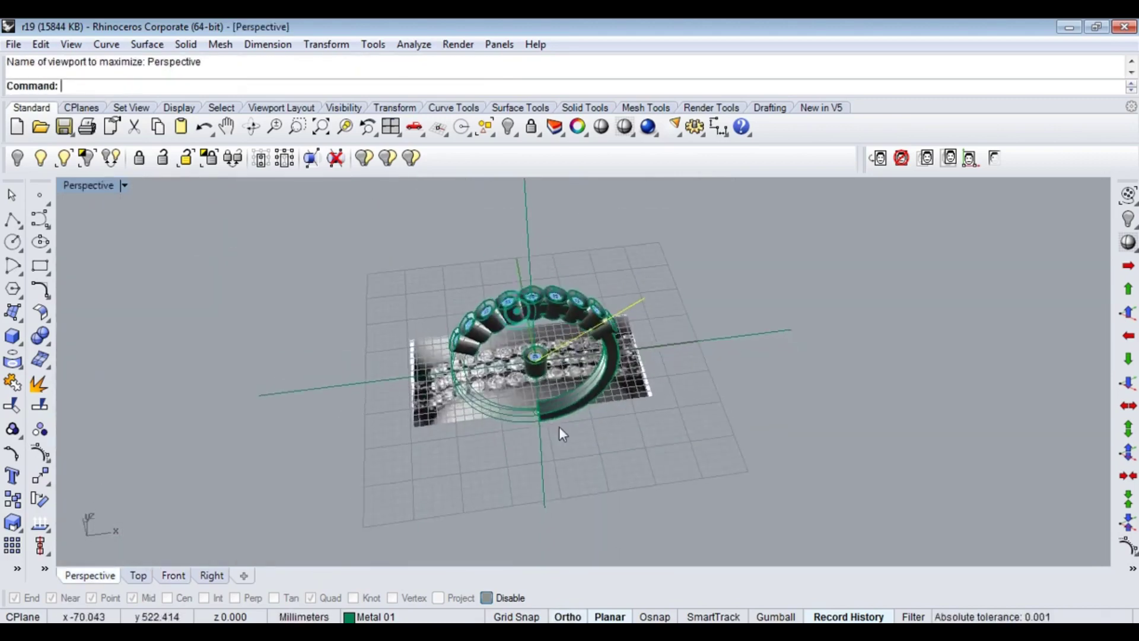
- Extrude the line into a cutting plane, cut the band with it, and delete the cut-off piece
type("extrudecrv")
key("Return")
left_click(674, 382)
scroll(586, 454, "up", 5)
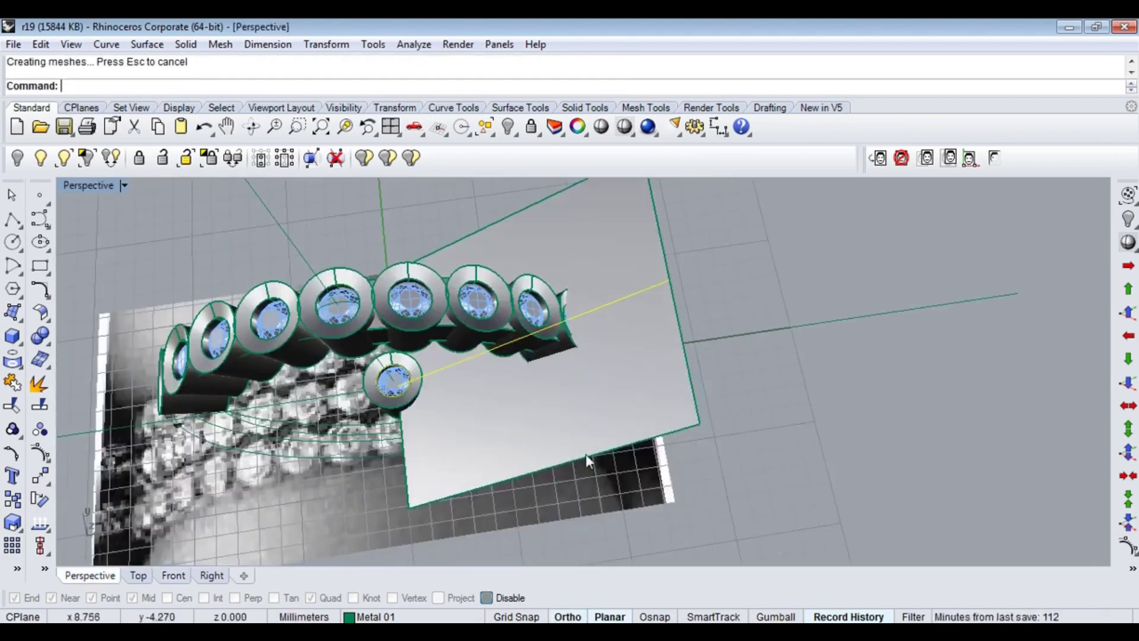
left_click(580, 267)
scroll(576, 354, "up", 3)
type("b")
key("Return")
left_click(508, 374)
key("Return")
left_click(651, 322)
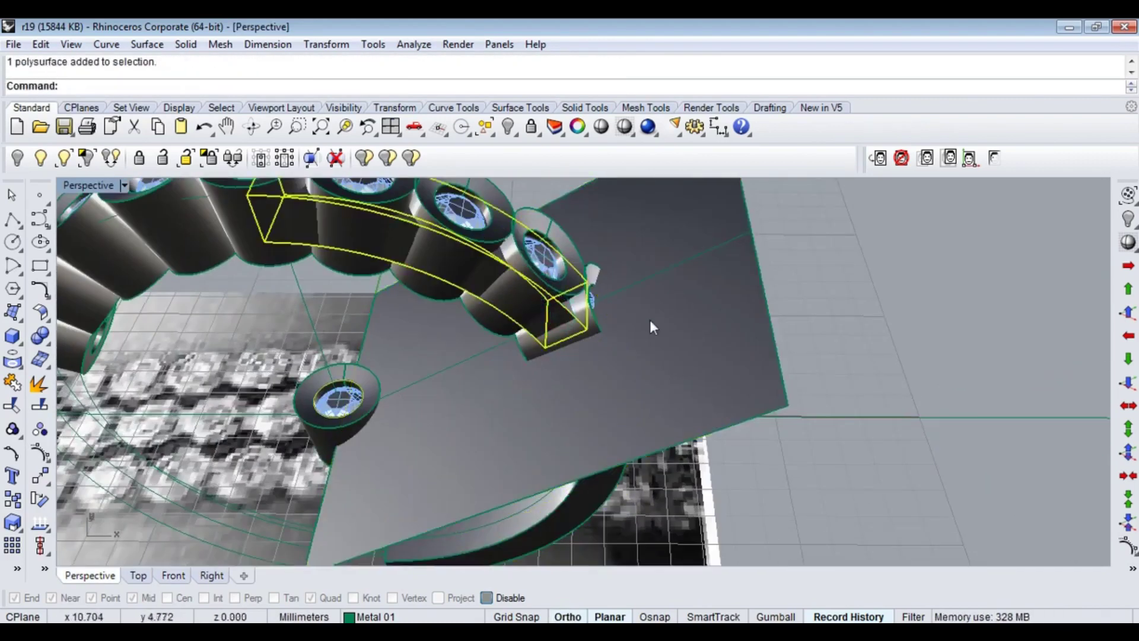
key("Delete")
- Hide the curves and inspect the cut band end in wireframe and shaded modes
right_click_drag(651, 323, 594, 464)
scroll(594, 464, "down", 5)
key("ctrl+h")
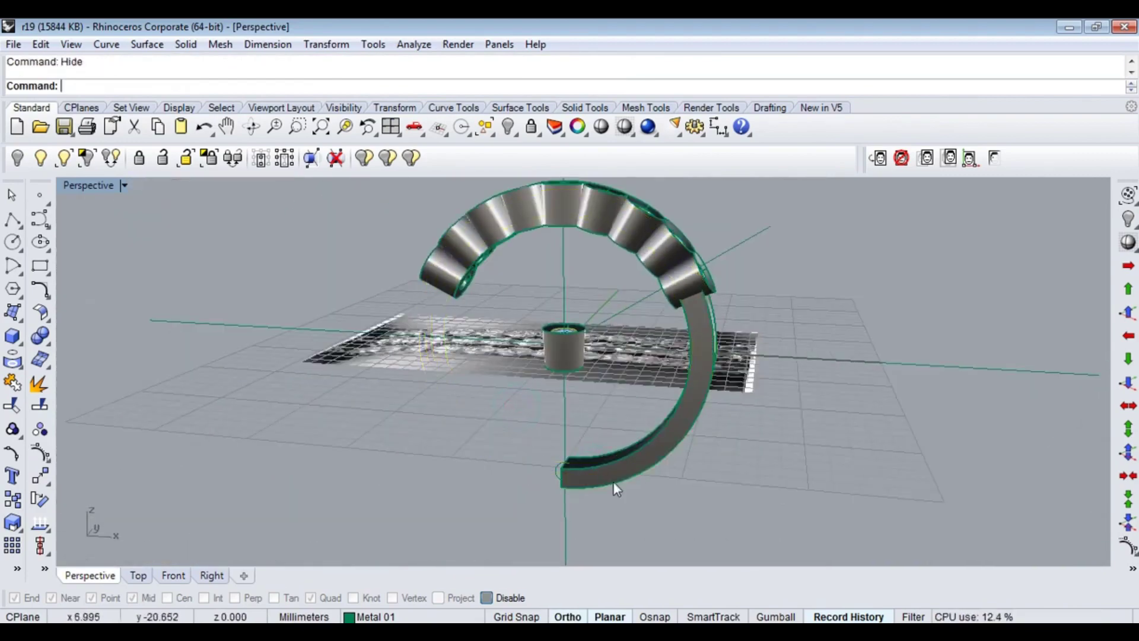
scroll(526, 531, "up", 5)
scroll(724, 337, "up", 3)
left_click(725, 337)
mouse_move(777, 331)
right_mouse_down()
mouse_move(680, 298)
mouse_move(681, 390)
mouse_move(804, 216)
mouse_move(719, 301)
mouse_move(699, 400)
right_mouse_up()
key("ctrl+alt+w")
key("ctrl+alt+s")
left_click_drag(802, 421, 648, 376)
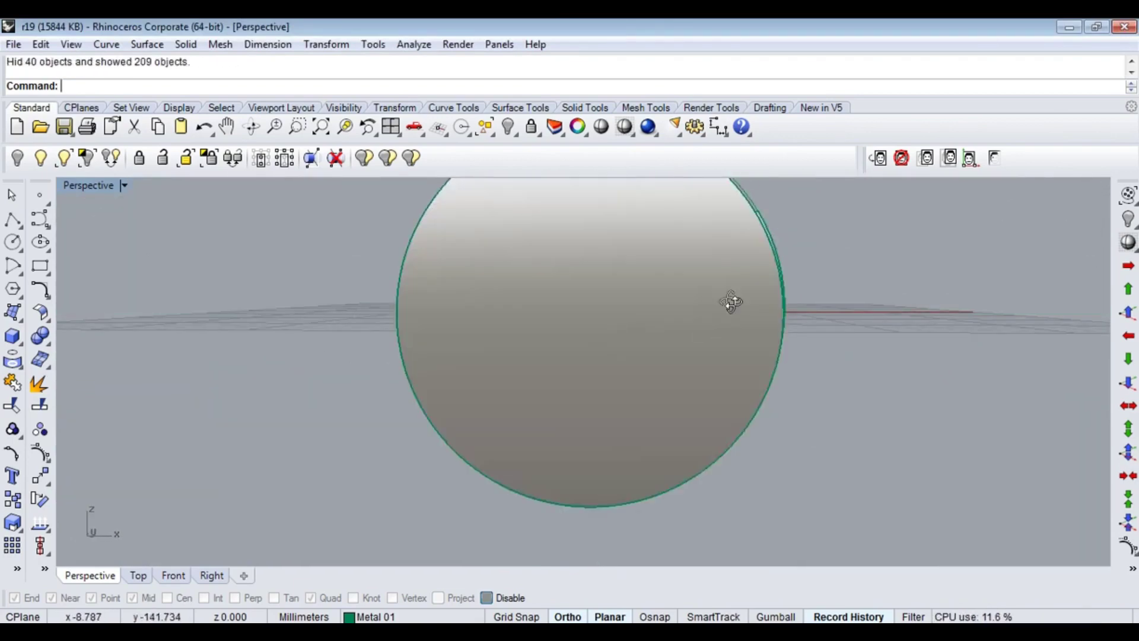
- Hide the large cylinder, draw a three-point rounded rectangle on the box top, then hide the box
left_click(705, 349)
key("ctrl+h")
mouse_move(741, 276)
right_mouse_down()
mouse_move(796, 237)
mouse_move(753, 296)
right_mouse_up()
left_click(143, 85)
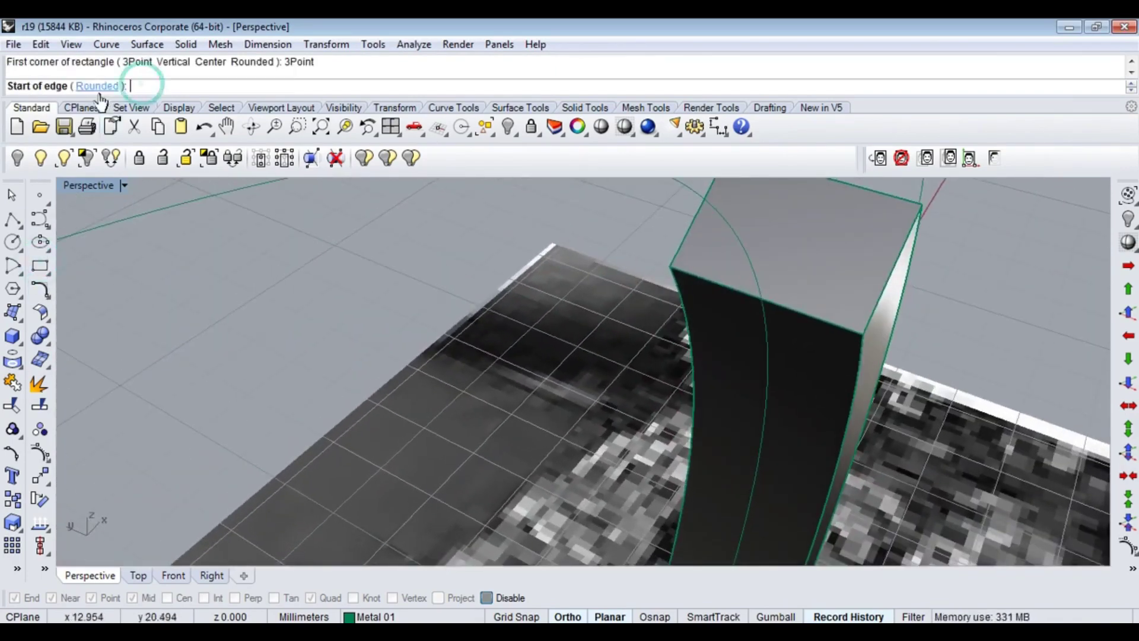
left_click(862, 327)
right_click_drag(862, 327, 869, 310)
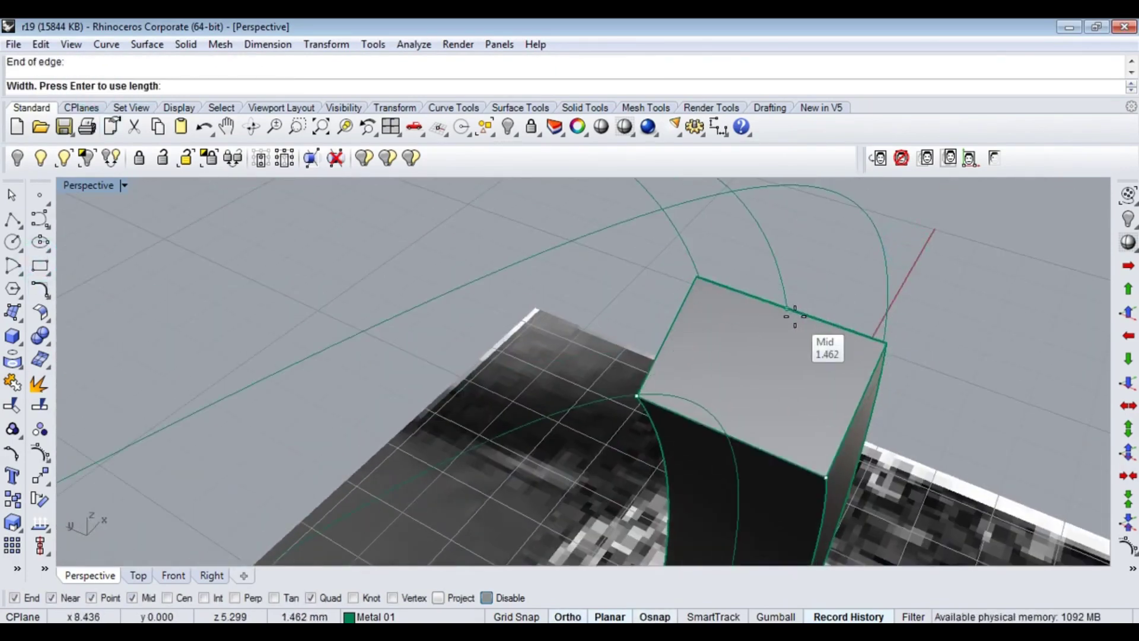
left_click(857, 350)
left_click(837, 343)
key("ctrl+h")
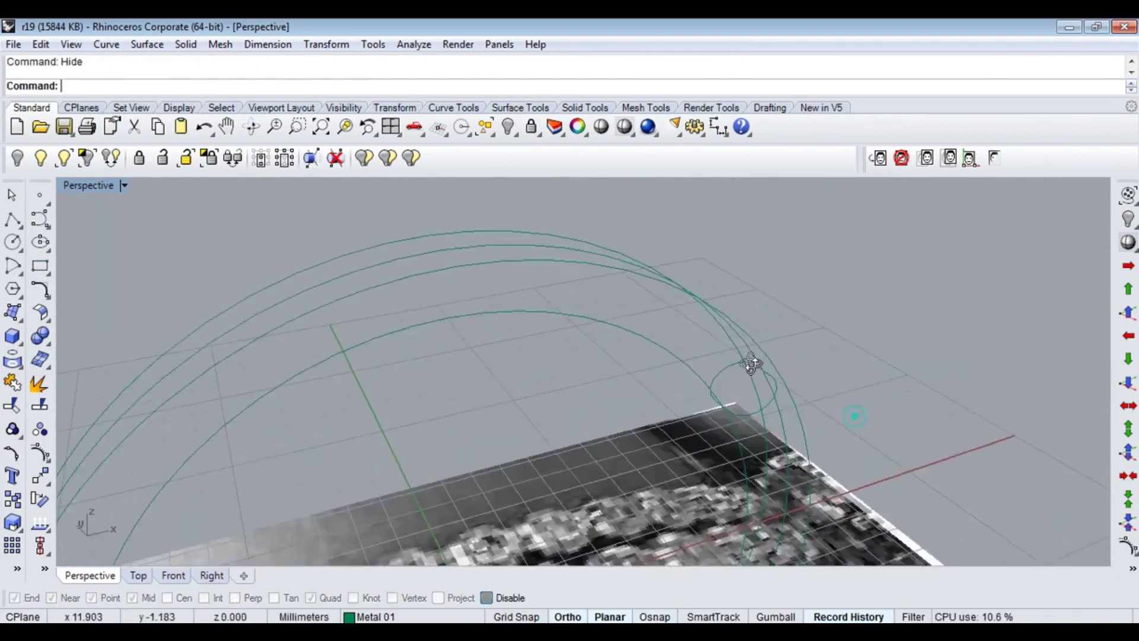
- Trim the large guide circle at the small circle into an arc and isolate it
right_click_drag(837, 343, 621, 264)
scroll(621, 272, "down", 3)
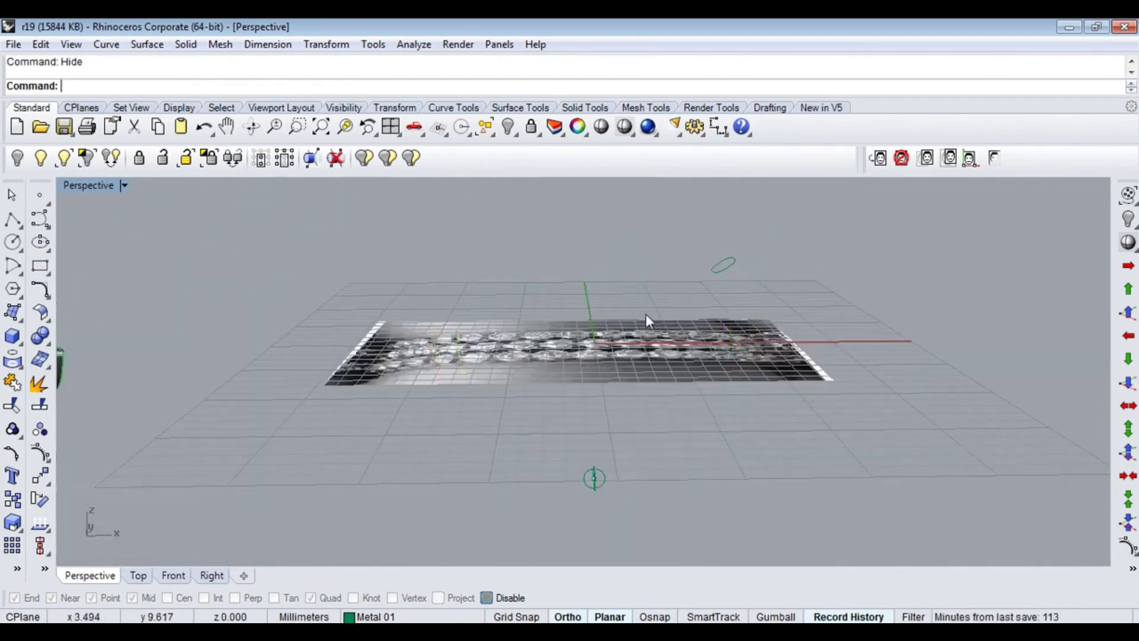
right_click_drag(645, 315, 702, 359)
left_click(592, 328)
left_click(632, 363)
scroll(629, 347, "down", 3)
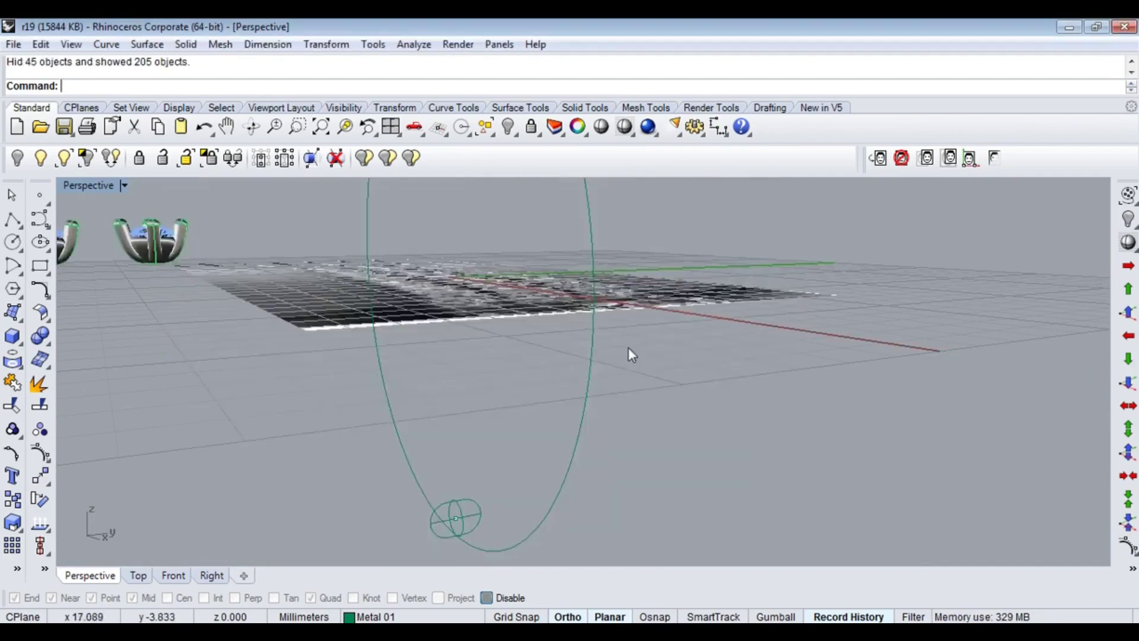
scroll(571, 438, "up", 5)
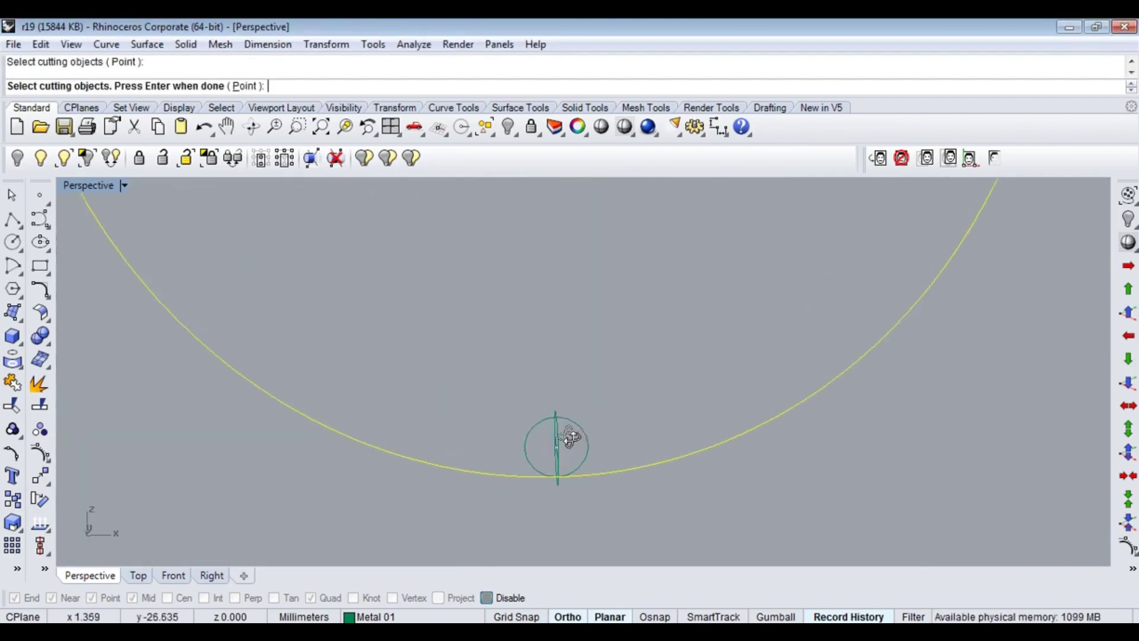
left_click(539, 426)
right_click_drag(539, 426, 557, 479)
key("ctrl+h")
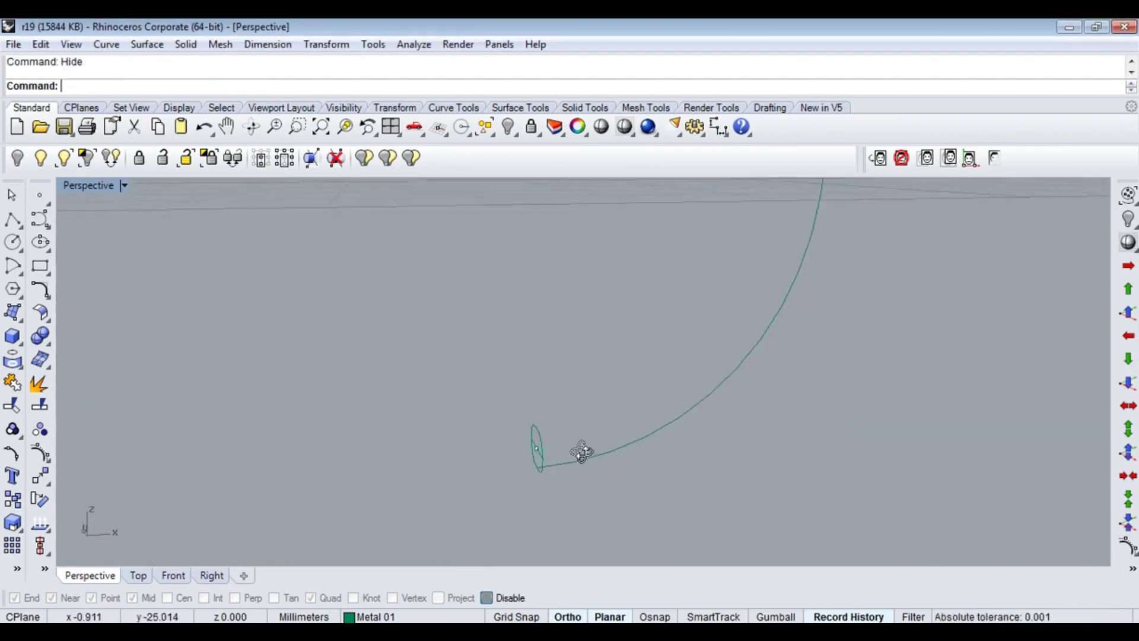
left_click(621, 446)
left_click(22, 319)
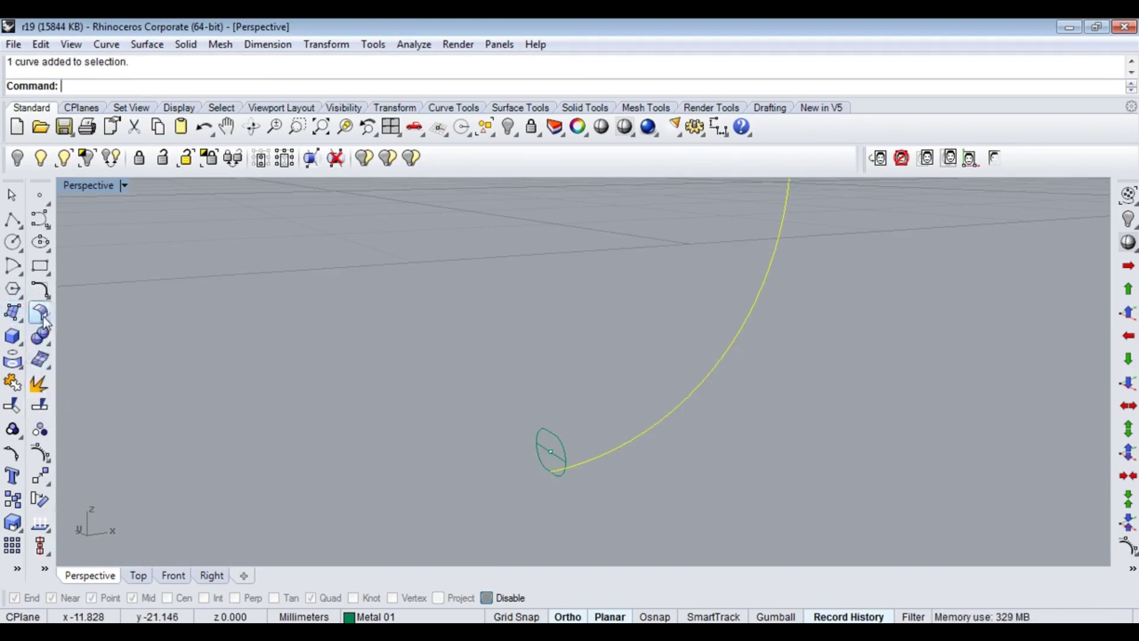
left_click(12, 319)
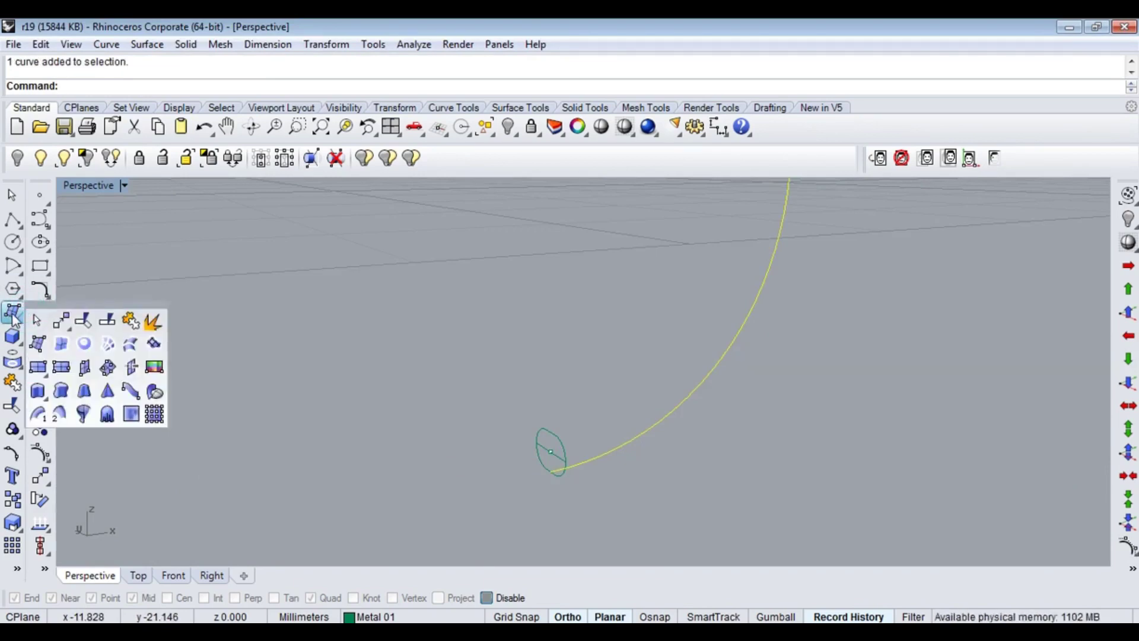
- Sweep the small profile circle along the trimmed arc with a one-rail sweep
left_click(38, 343)
left_click(538, 442)
scroll(538, 442, "down", 3)
scroll(628, 317, "up", 3)
key("Return")
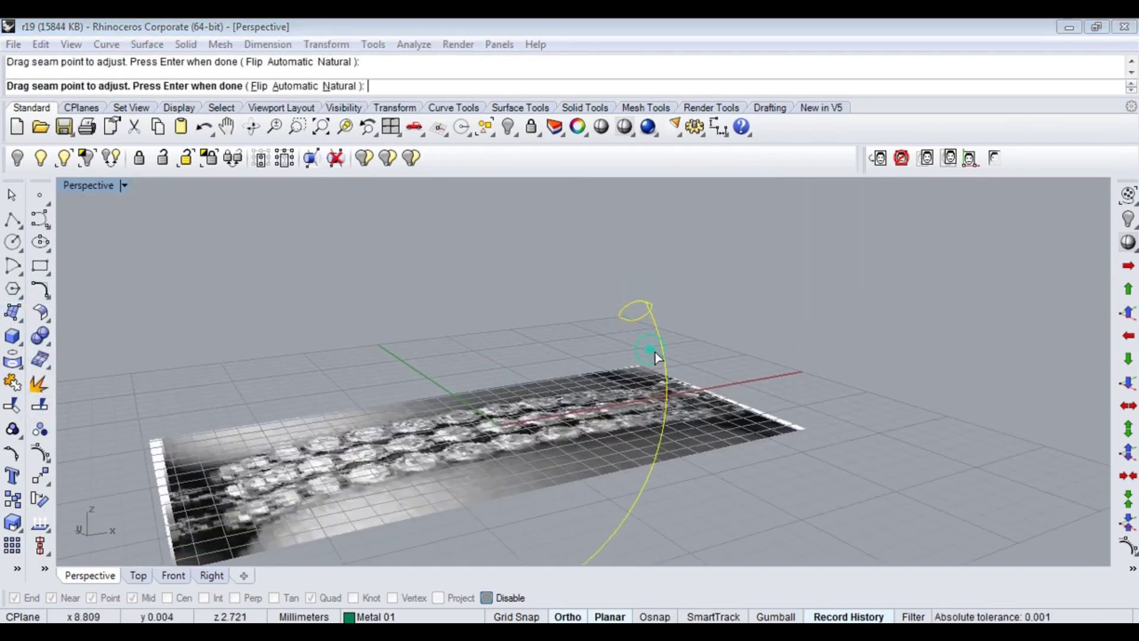
key("Return")
left_click(709, 475)
mouse_move(710, 475)
right_mouse_down()
mouse_move(600, 382)
mouse_move(580, 416)
mouse_move(624, 377)
mouse_move(667, 276)
right_mouse_up()
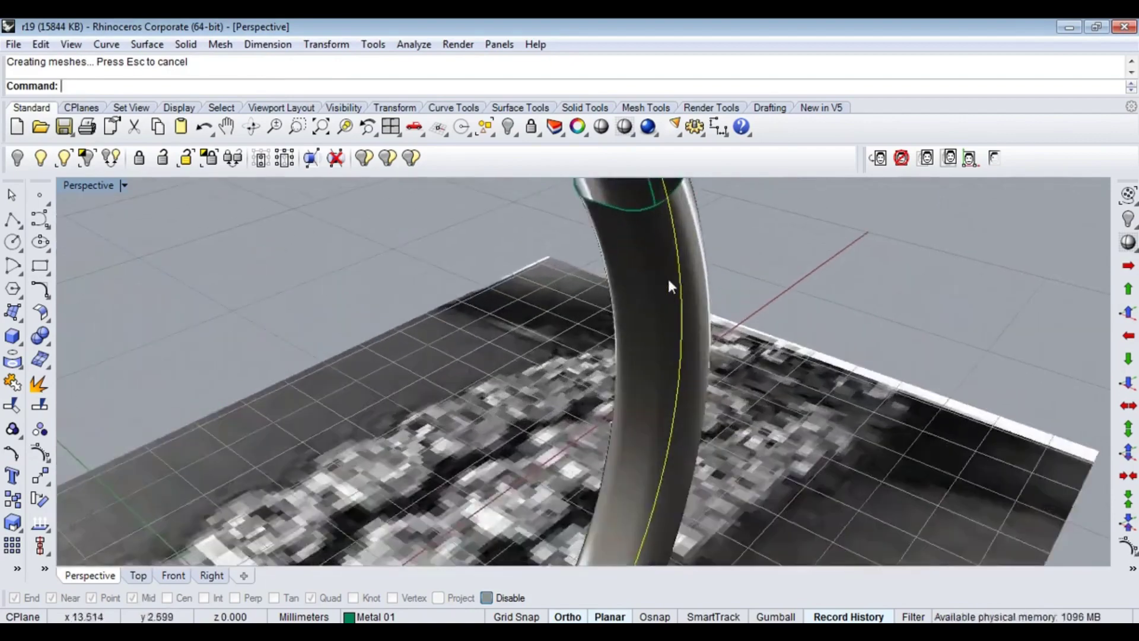
- Swap hidden objects back into view, select the swept surface, and maximize the Front viewport
left_click(670, 287)
left_click(643, 344)
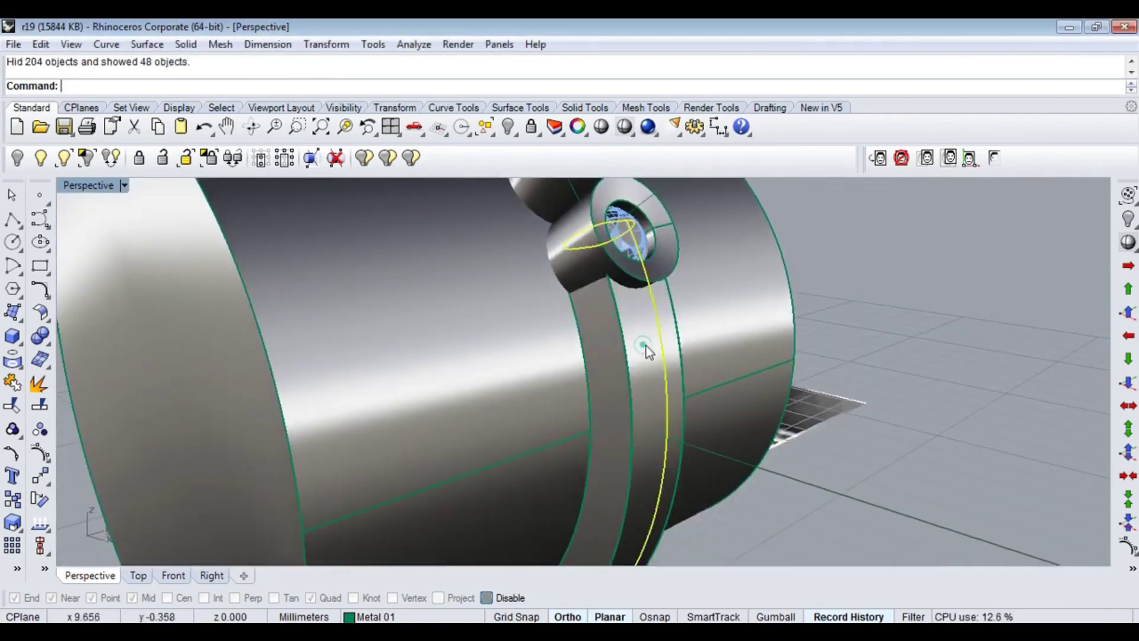
left_click(648, 351)
left_click(736, 372)
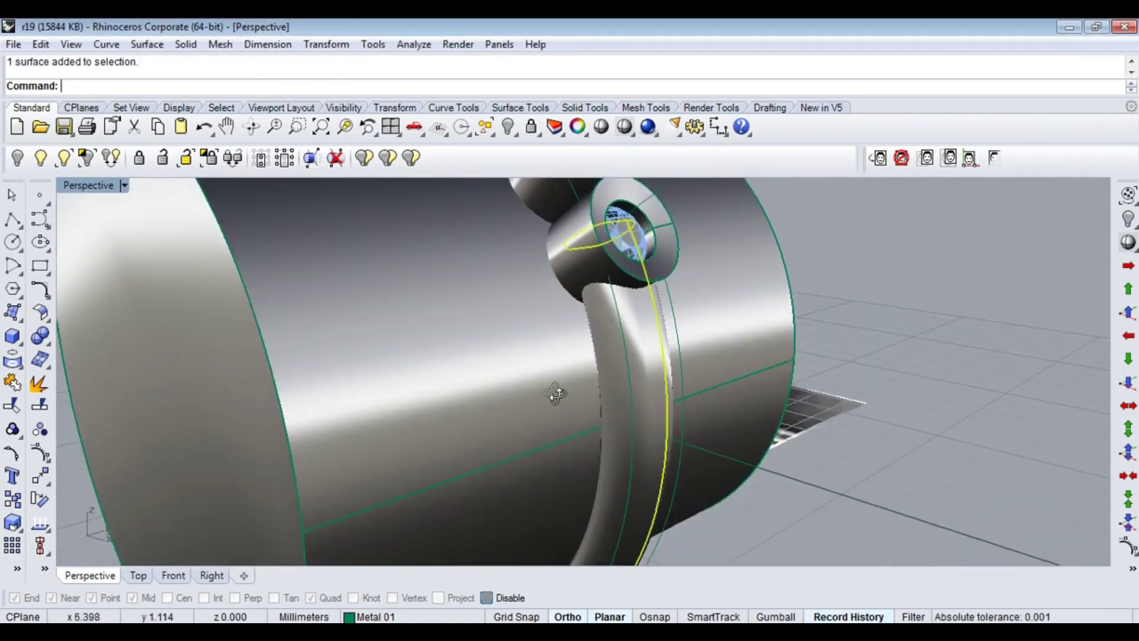
scroll(556, 394, "down", 5)
mouse_move(494, 336)
right_mouse_down()
mouse_move(554, 286)
mouse_move(356, 332)
right_mouse_up()
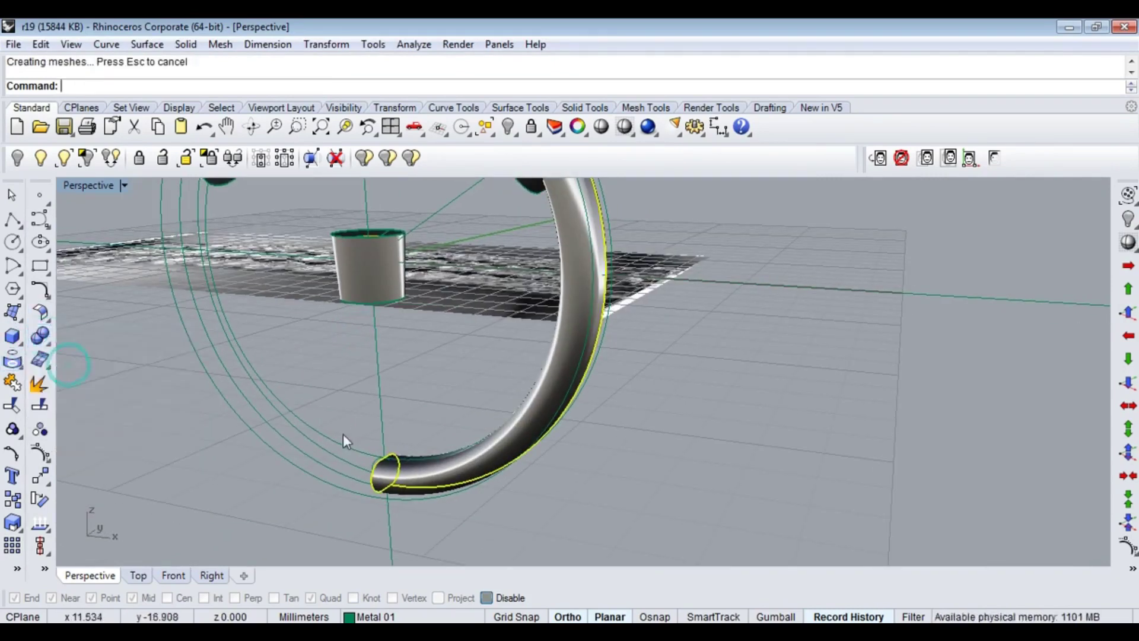
right_click_drag(343, 437, 567, 498)
scroll(593, 451, "up", 3)
key("ctrl+F2")
- Mirror the swept half-band across the vertical axis through 0
scroll(573, 465, "up", 3)
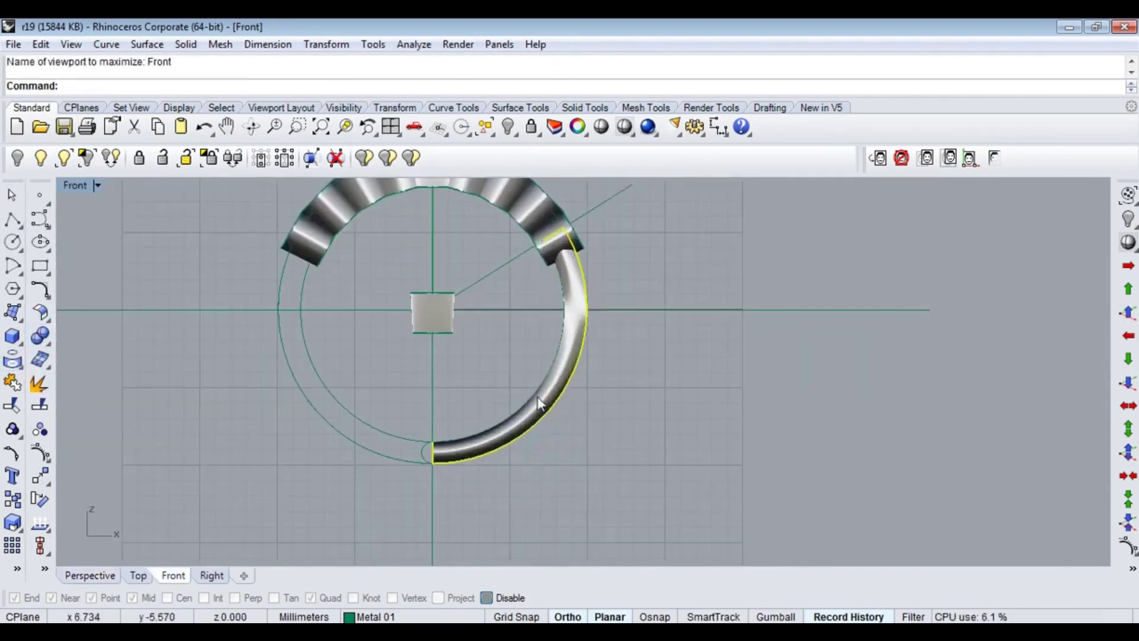
type("0")
key("Return")
type("0")
- Extrude a curve into a test cylinder, then select and delete that cylinder
key("Return")
key("ctrl+F4")
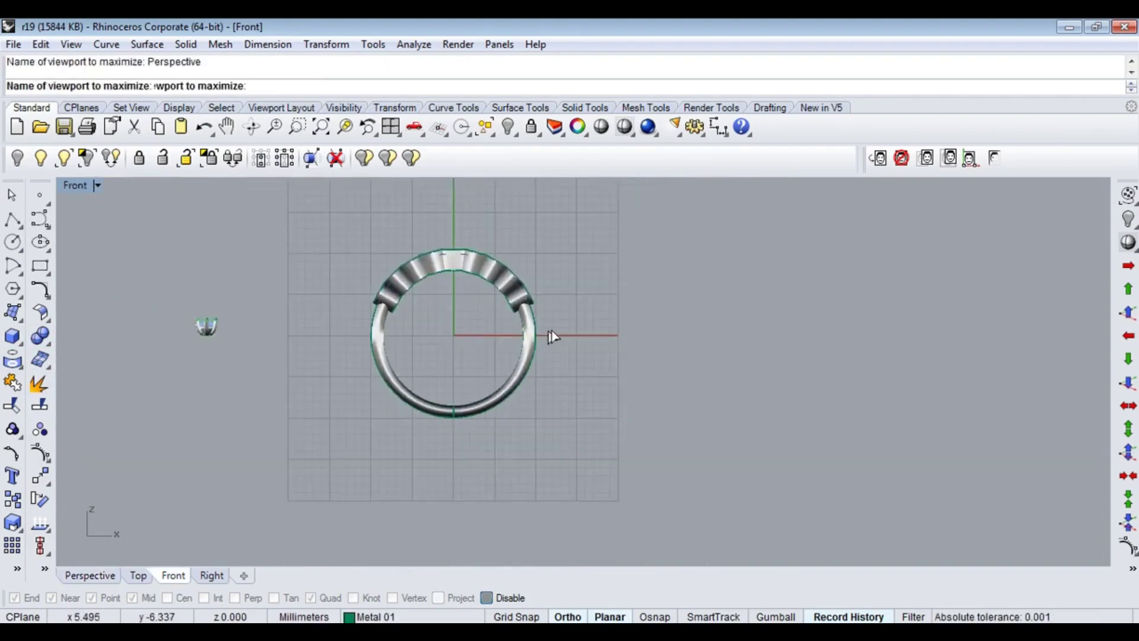
mouse_move(499, 448)
right_mouse_down()
mouse_move(714, 332)
mouse_move(628, 315)
mouse_move(657, 304)
right_mouse_up()
left_click(714, 331)
key("ctrl+alt+s")
type("extrudecrv")
key("Return")
left_click(662, 345)
right_click_drag(662, 344, 692, 408)
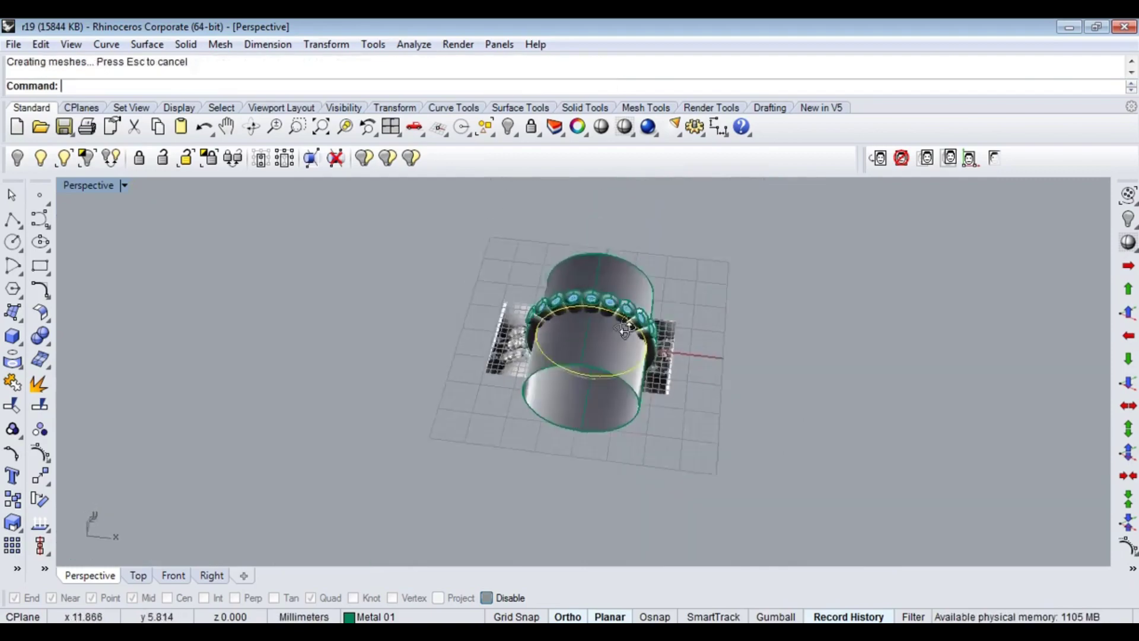
left_click_drag(520, 237, 692, 407)
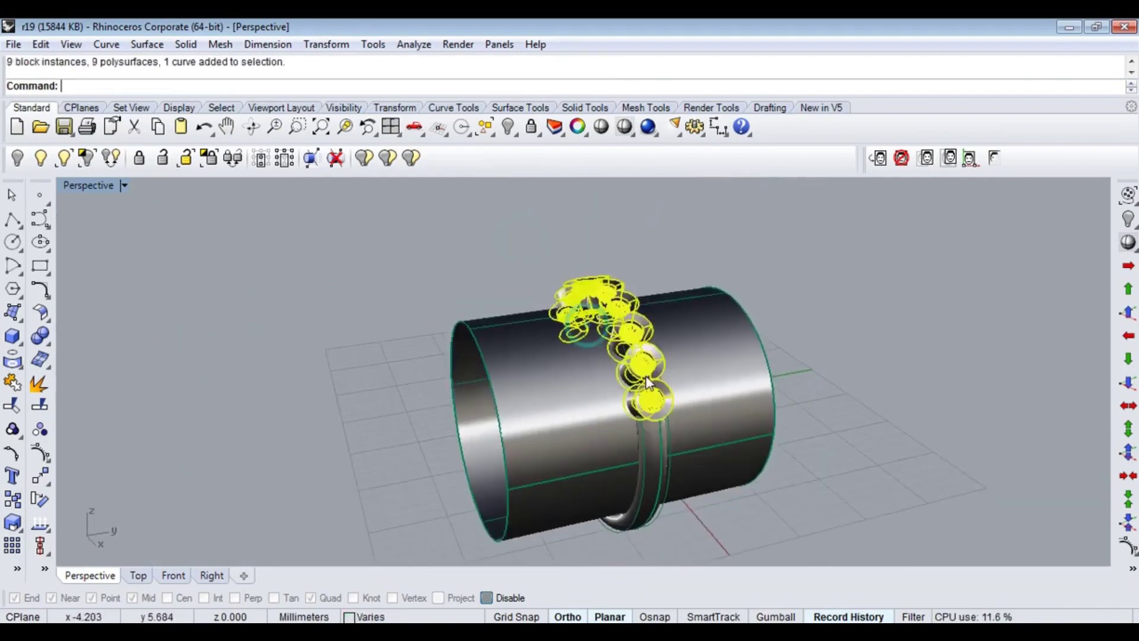
left_click(603, 409)
key("Delete")
mouse_move(603, 409)
right_mouse_down()
mouse_move(646, 427)
mouse_move(24, 251)
right_mouse_up()
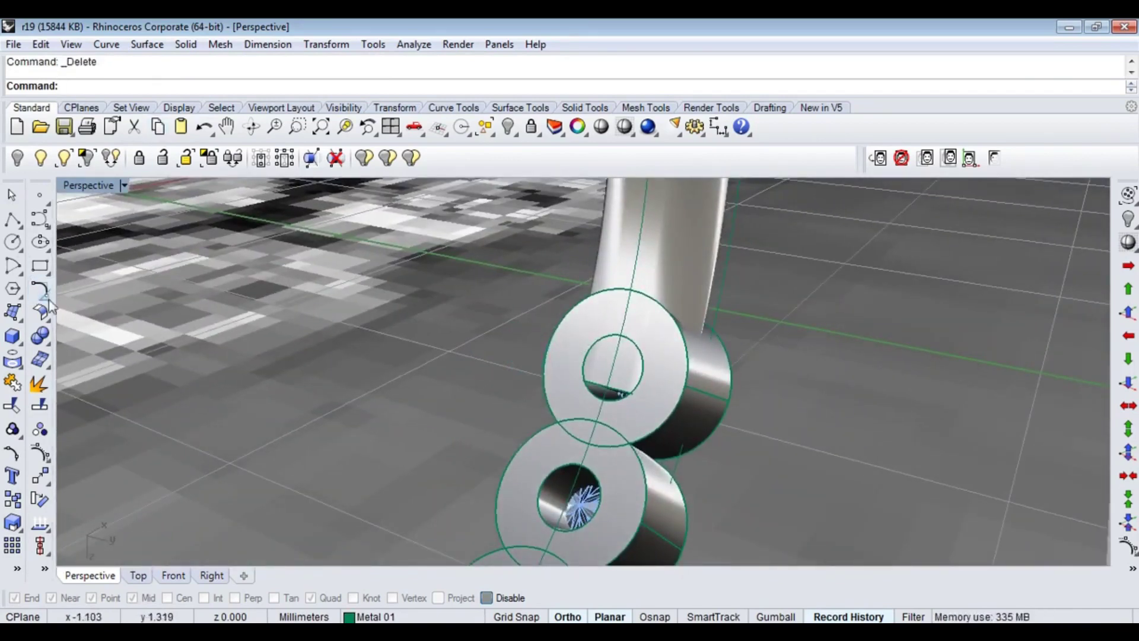
- Fillet the bezel setting rim edges with a 0.3 radius using FilletEdge
left_click(51, 305)
left_click(163, 360)
type(".3")
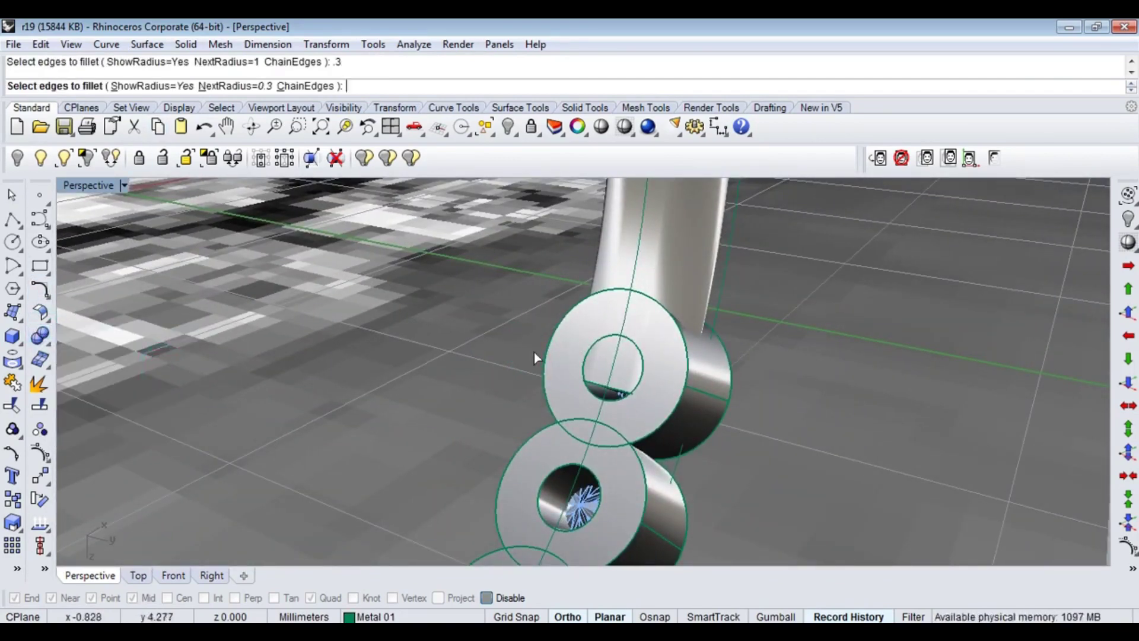
key("Return")
key("Return")
right_click_drag(536, 358, 504, 350)
key("Return")
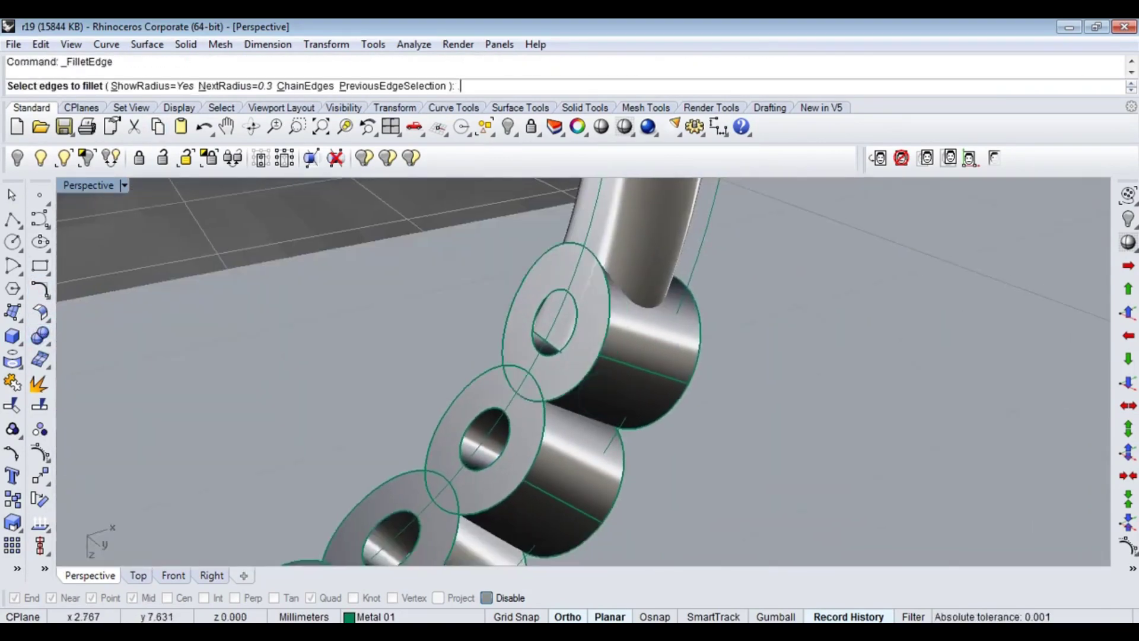
- Re-fillet the previous setting edges at a 0.4 radius along the whole row
key("Return")
right_click_drag(471, 399, 446, 374)
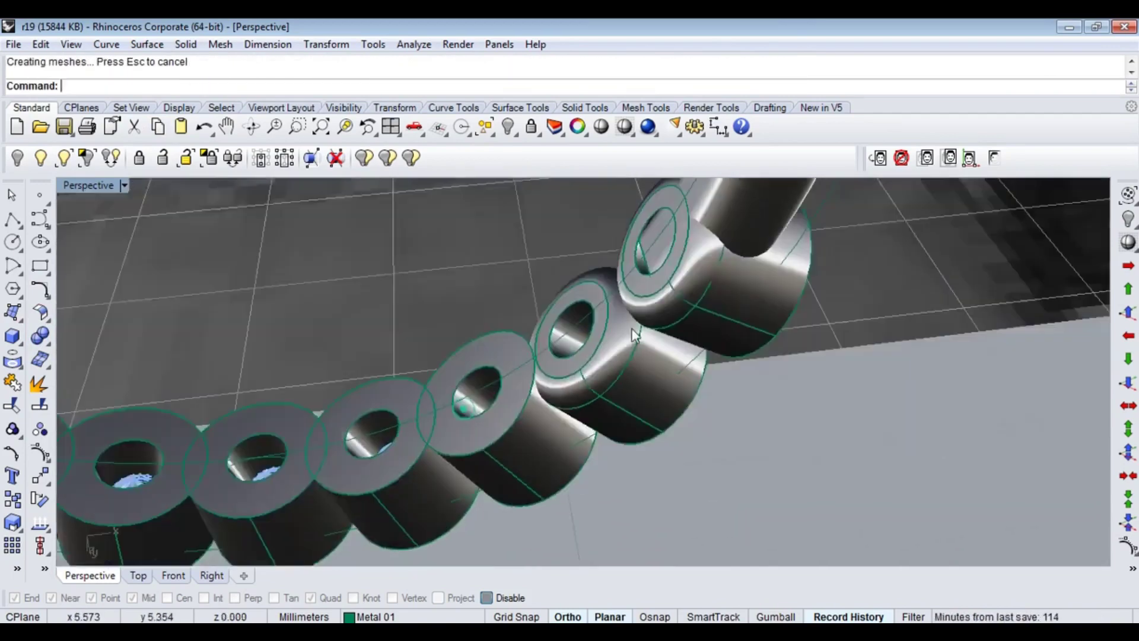
key("Return")
left_click(494, 380)
key("Return")
right_click_drag(254, 405, 528, 426)
key("Return")
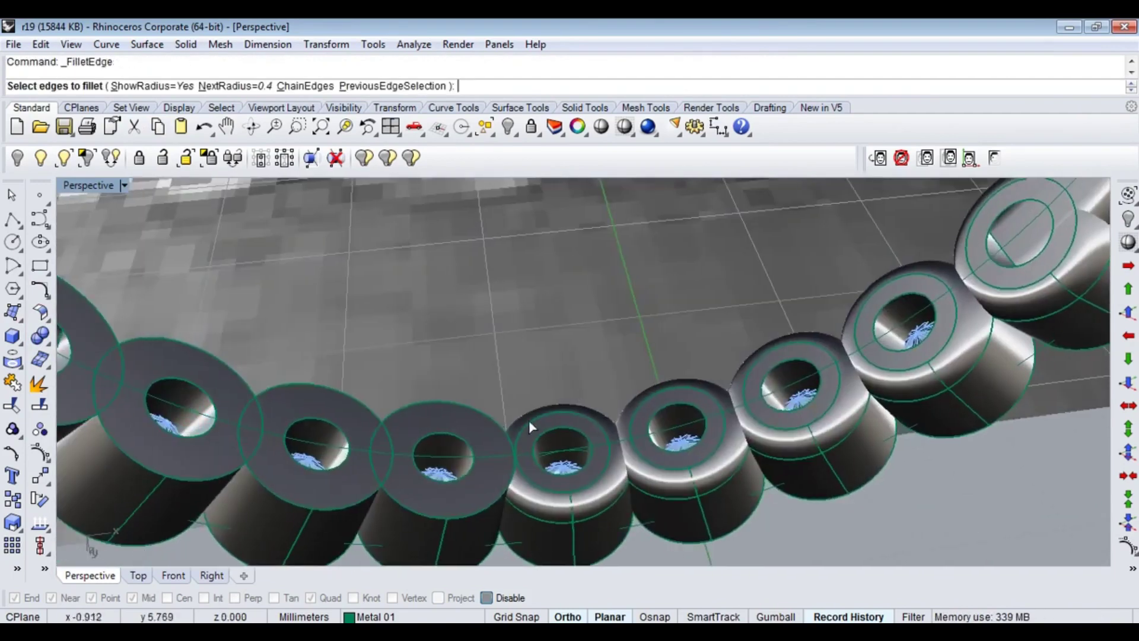
mouse_move(247, 368)
right_mouse_down()
mouse_move(439, 339)
mouse_move(407, 394)
right_mouse_up()
key("Return")
key("Return")
key("ctrl+F2")
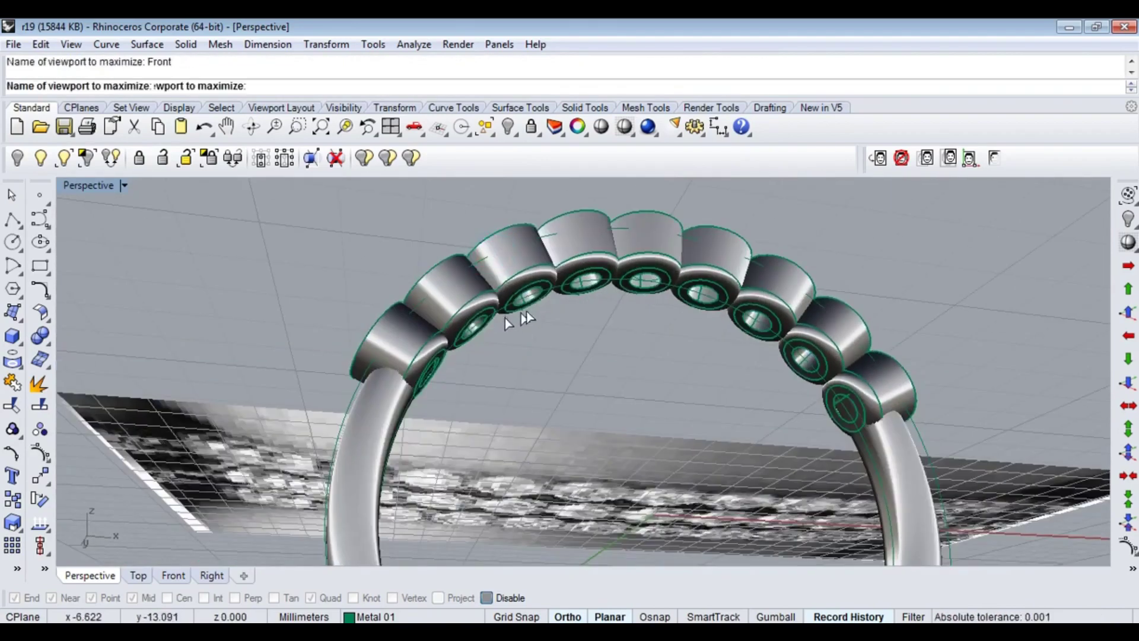
scroll(495, 368, "up", 3)
scroll(495, 367, "down", 3)
- Duplicate the edge circle of the outermost bezel setting
key("ctrl+F4")
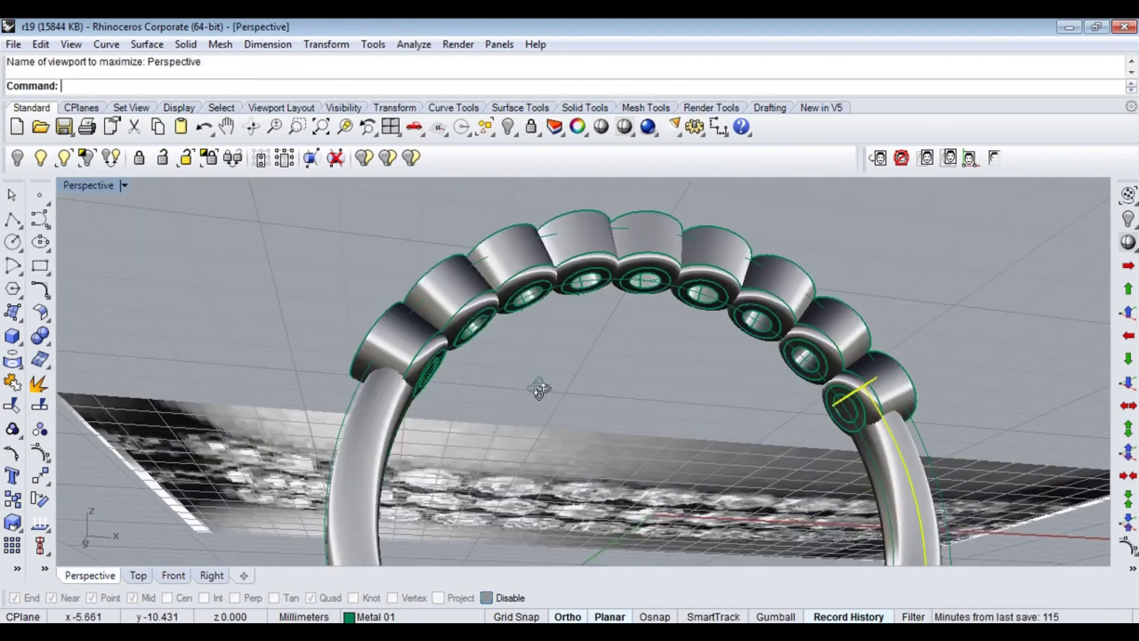
mouse_move(539, 403)
right_mouse_down()
mouse_move(580, 418)
mouse_move(389, 368)
mouse_move(734, 360)
right_mouse_up()
scroll(734, 360, "up", 3)
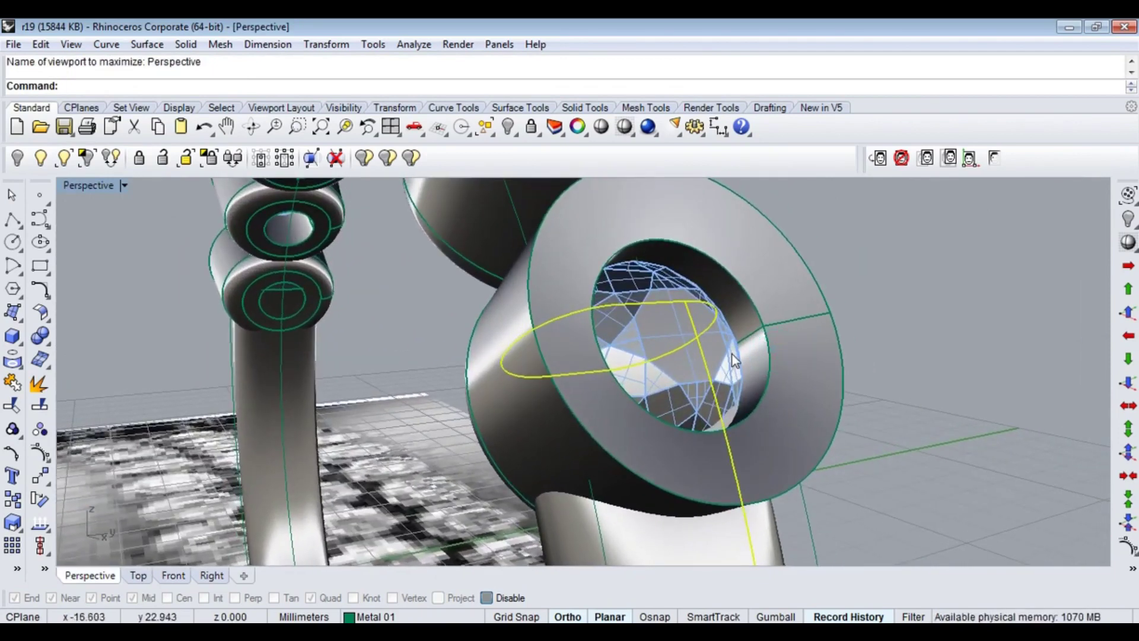
type("de")
key("Return")
left_click(764, 311)
right_click_drag(764, 312, 705, 413)
- Extrude the duplicated circle into a solid tube through both sides of the band
key("Return")
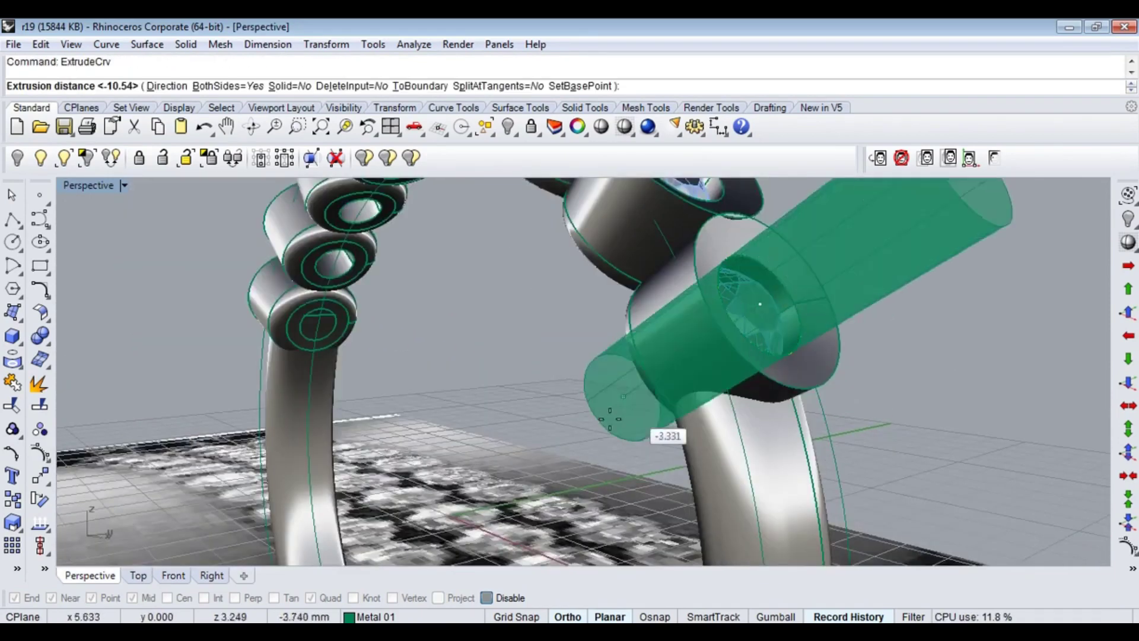
key("Return")
scroll(682, 391, "up", 5)
left_click(289, 87)
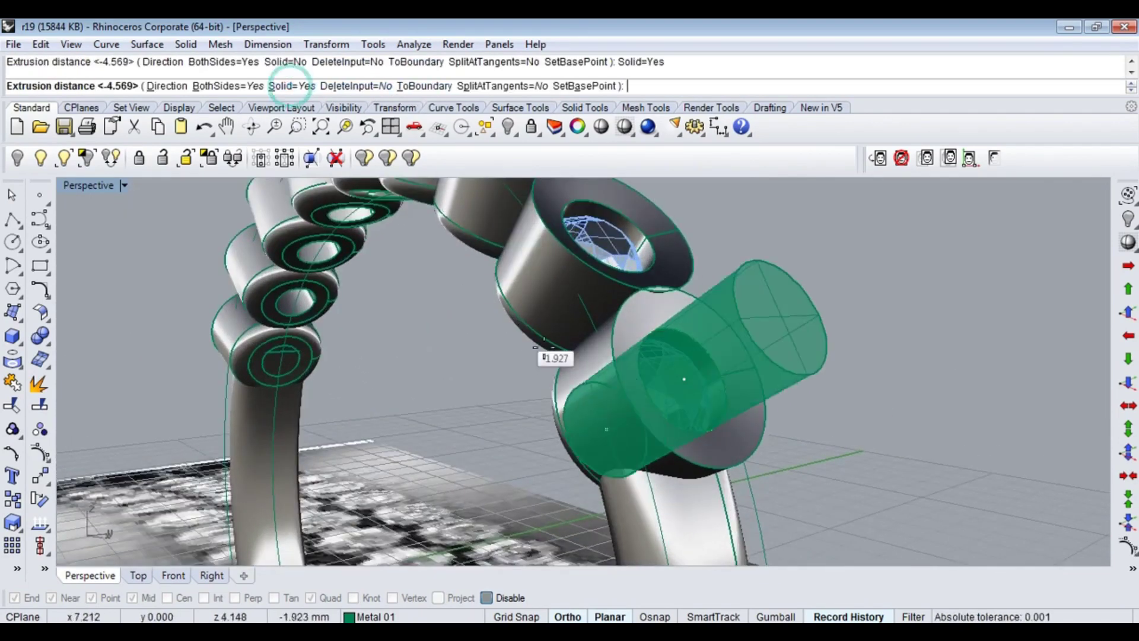
left_click(890, 333)
- Boolean-subtract the tube from the right end of the band and delete the leftover piece
type("booleandifference")
key("Return")
key("Escape")
key("Delete")
scroll(738, 354, "down", 5)
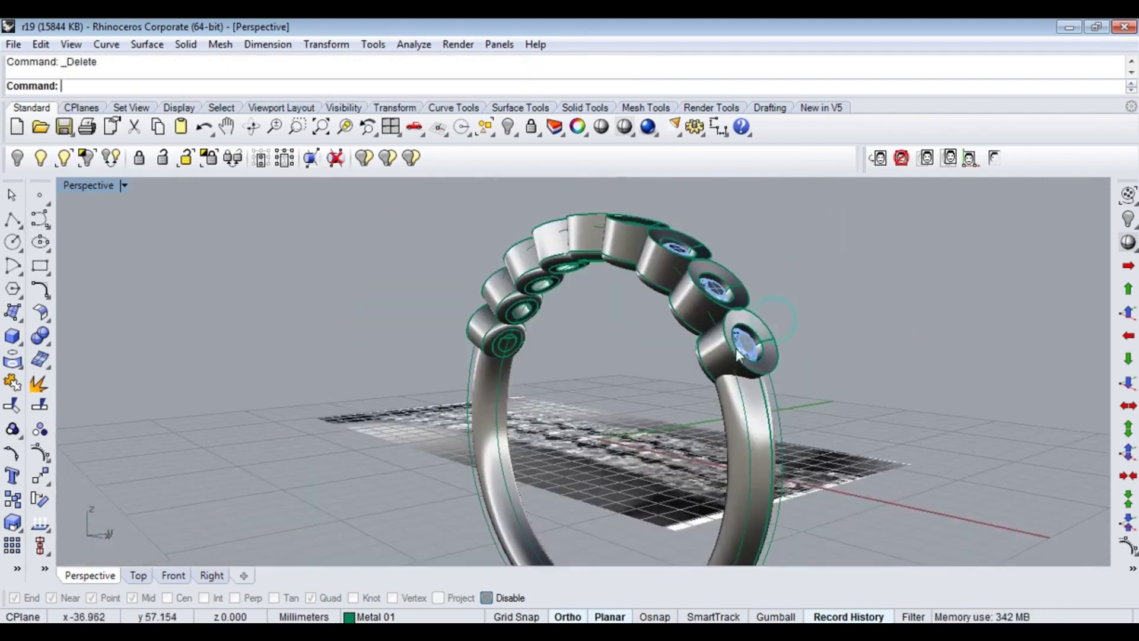
key("ctrl+F2")
- Mirror the cutting tube across the origin (0) to the band's left end
type("mirror")
key("Return")
type("0")
key("Return")
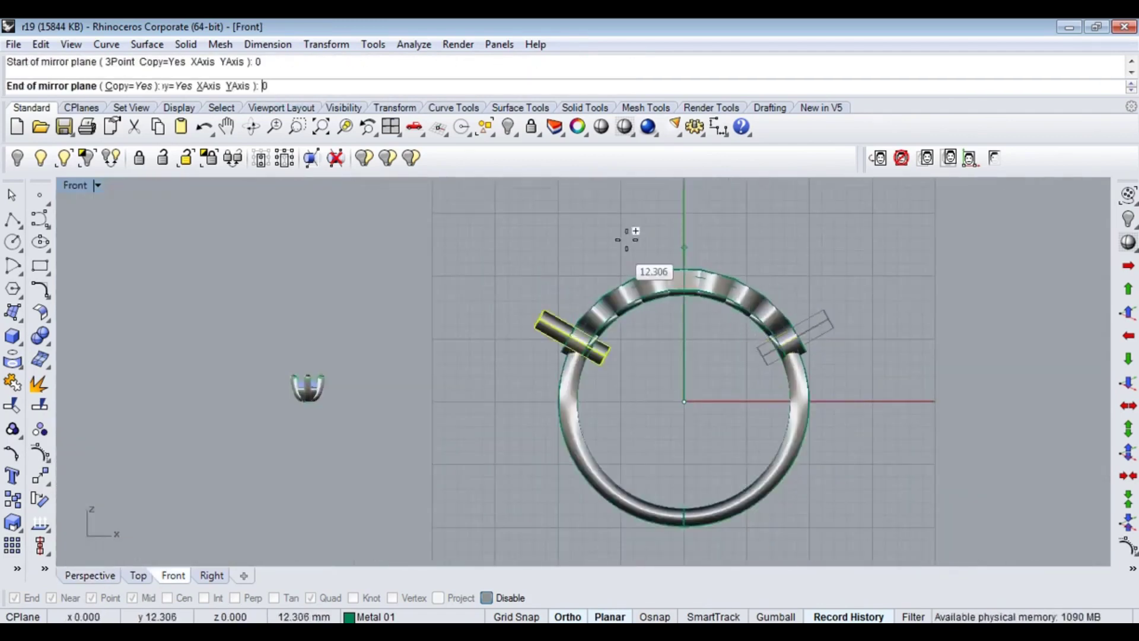
left_click(620, 282)
key("ctrl+F1")
scroll(496, 369, "up", 5)
- Boolean-subtract the mirrored tube from the band's left end and delete the tube
left_click(497, 380)
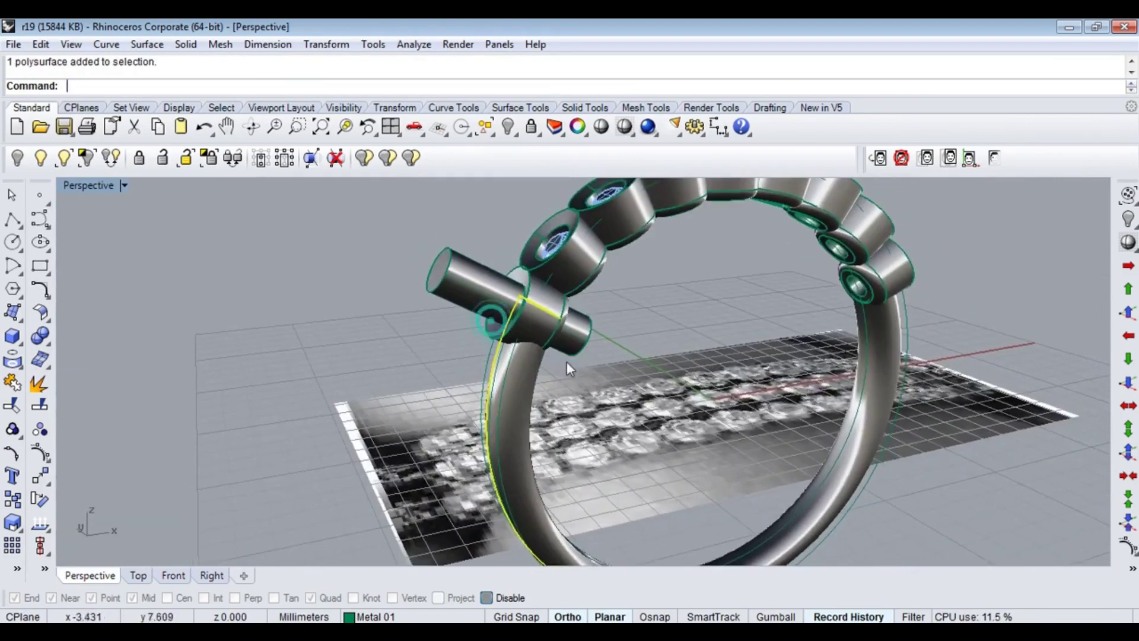
key("Return")
left_click(465, 298)
key("Return")
key("Delete")
- Hide the construction curves along the shank
scroll(499, 350, "up", 5)
left_click(494, 346)
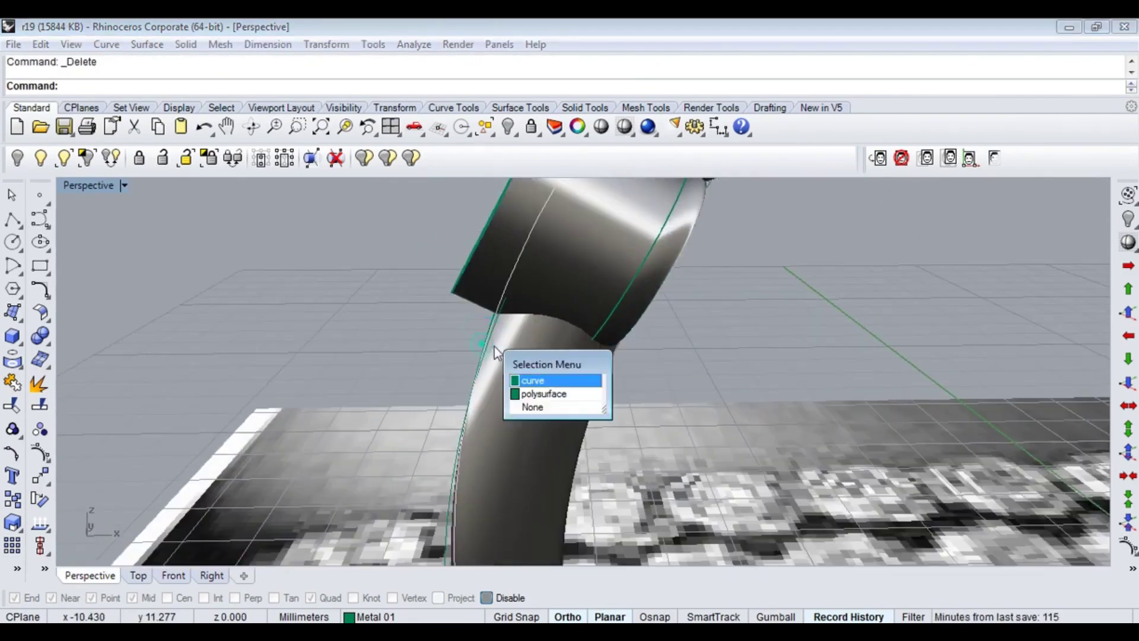
key("ctrl+h")
scroll(489, 344, "down", 5)
right_click_drag(489, 344, 864, 221)
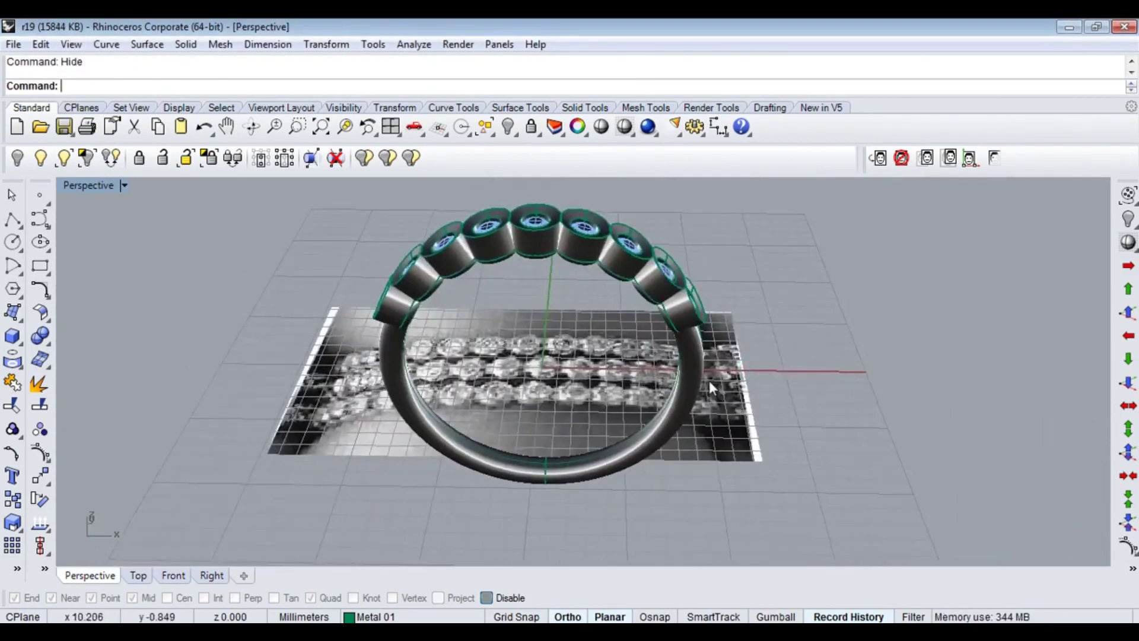
key("ctrl+F1")
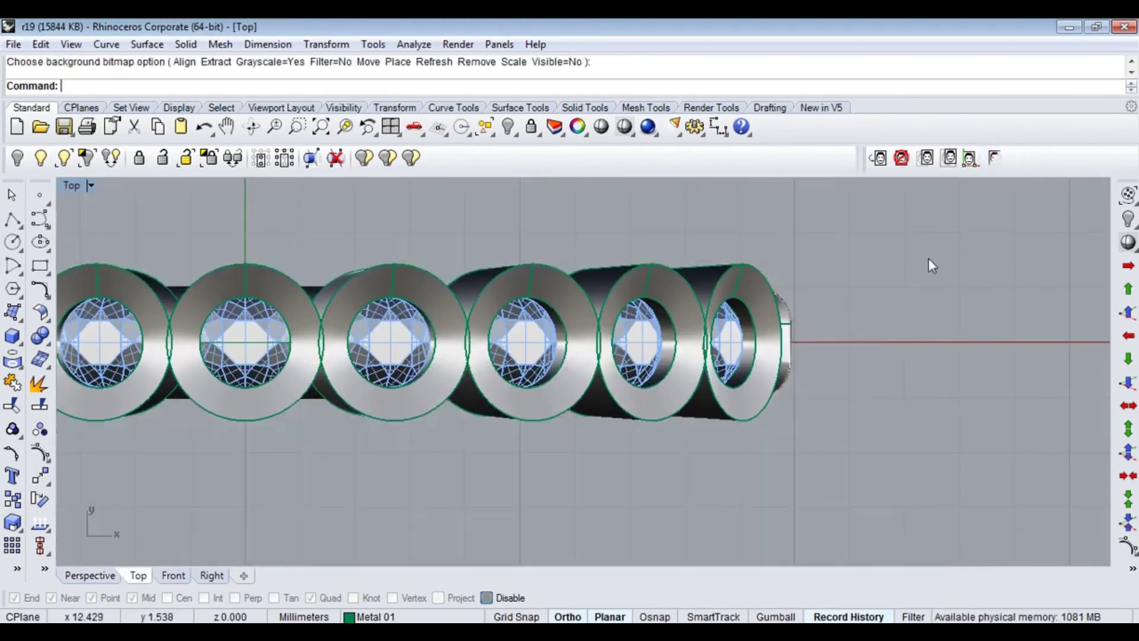
- Hide the background reference bitmap and inspect the finished ring in perspective
scroll(644, 394, "down", 5)
key("ctrl+F4")
left_click(994, 157)
right_click_drag(772, 267, 655, 321)
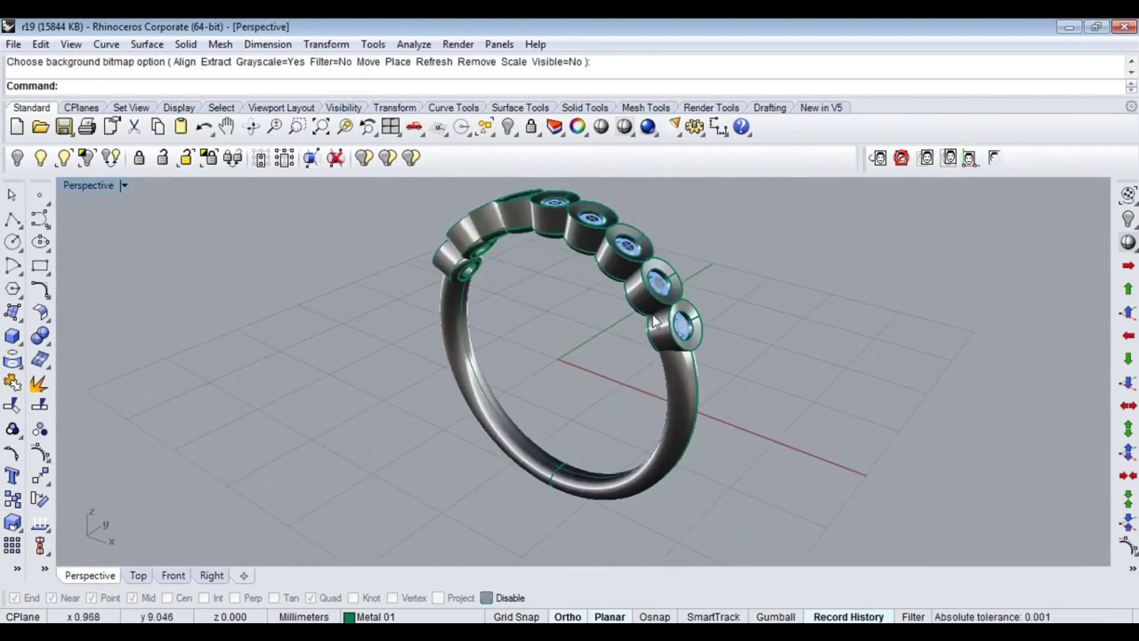
mouse_move(665, 360)
right_mouse_down()
mouse_move(785, 297)
mouse_move(756, 350)
mouse_move(572, 308)
mouse_move(614, 333)
mouse_move(594, 332)
right_mouse_up()
scroll(237, 364, "down", 3)
- Select all objects and save the model as a Rhino 4.0 file
key("ctrl+a")
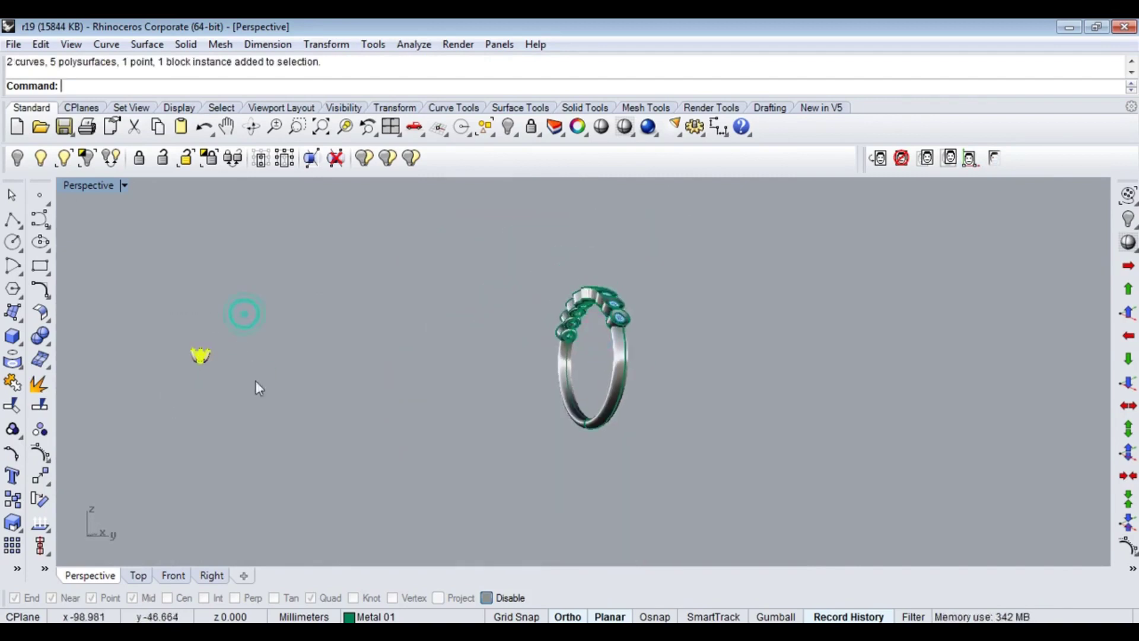
key("ctrl+s")
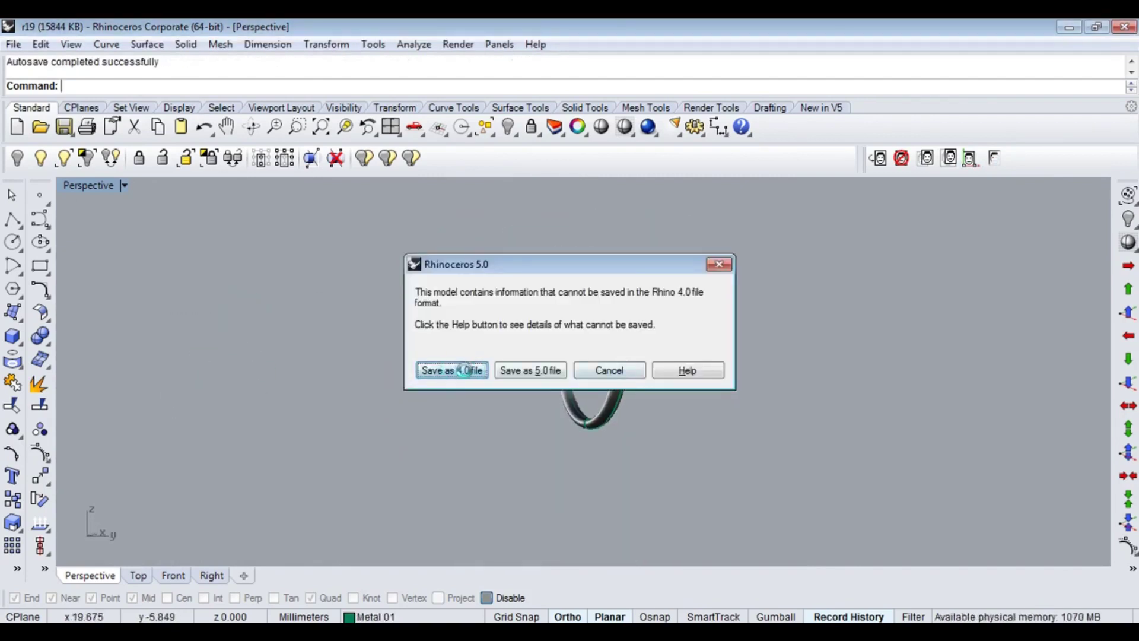
left_click(465, 371)
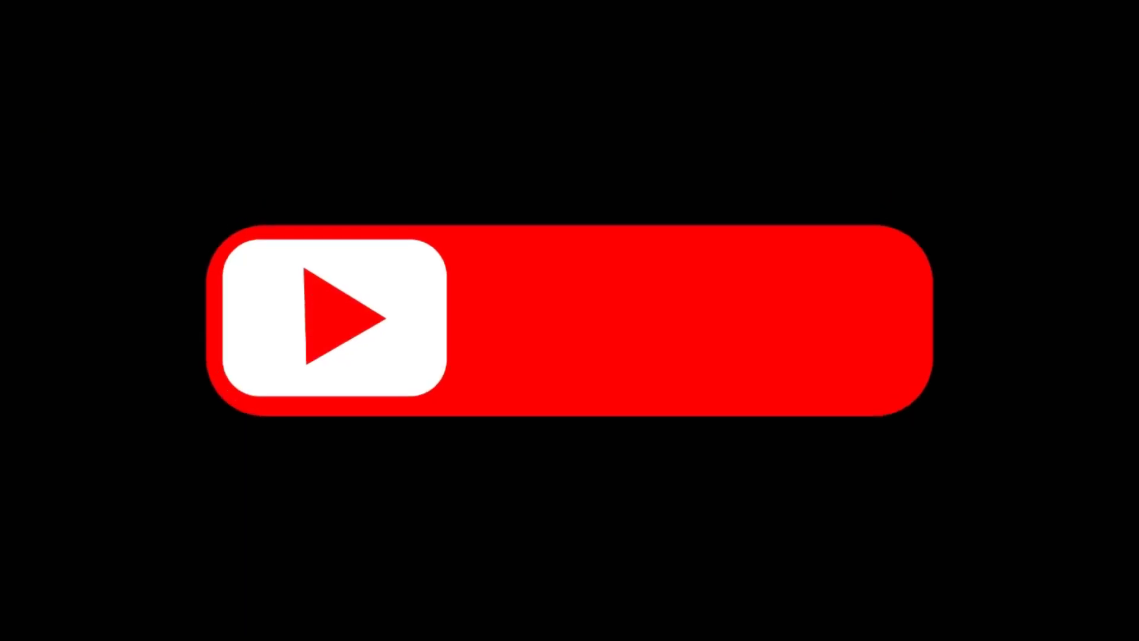